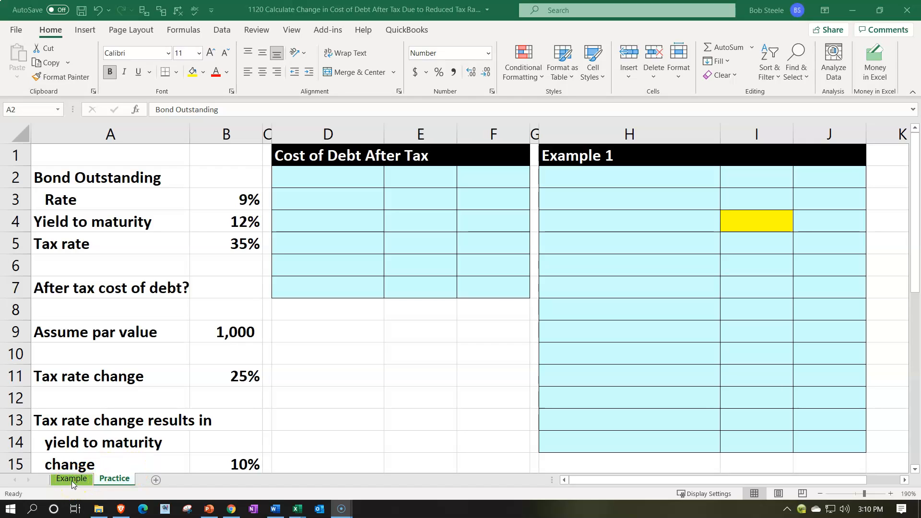
- Review the bond rate, yield to maturity and tax rate assumptions in columns A and B, including the tax rate and yield changes
left_click(103, 216)
key("Right")
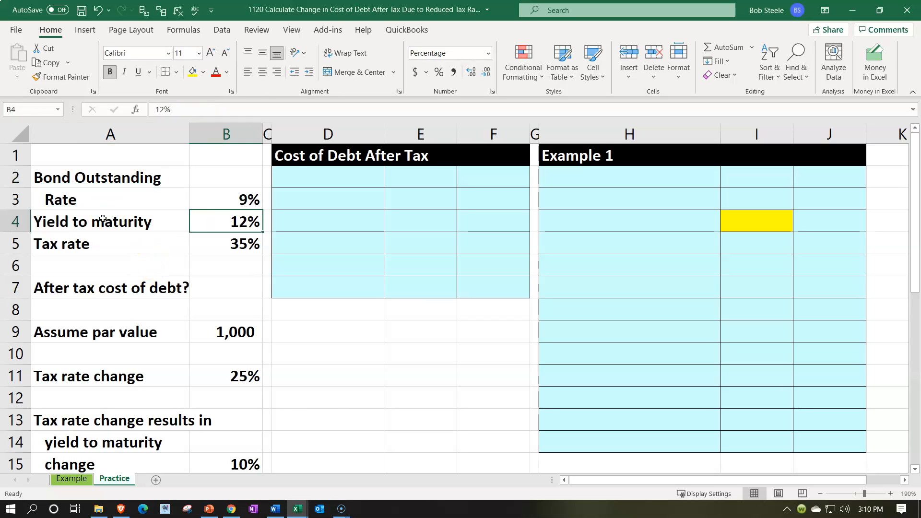
key("Right")
key("Right")
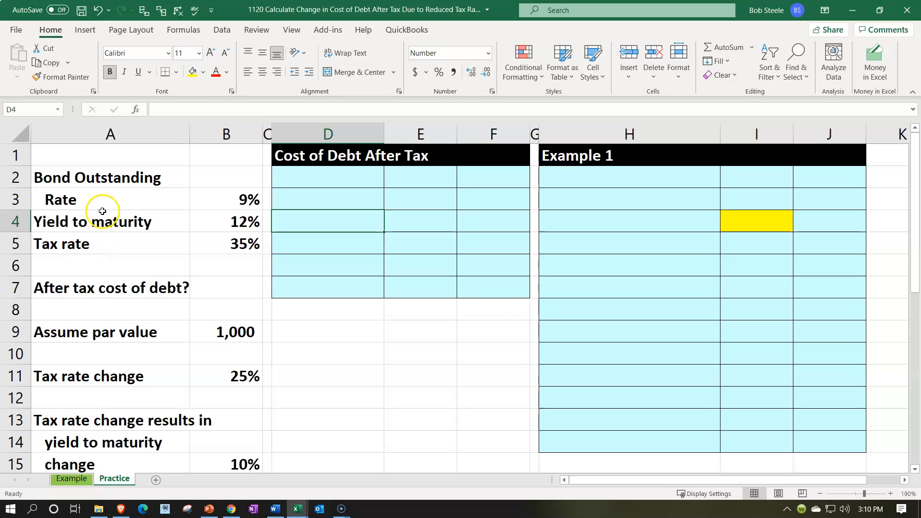
left_click(103, 201)
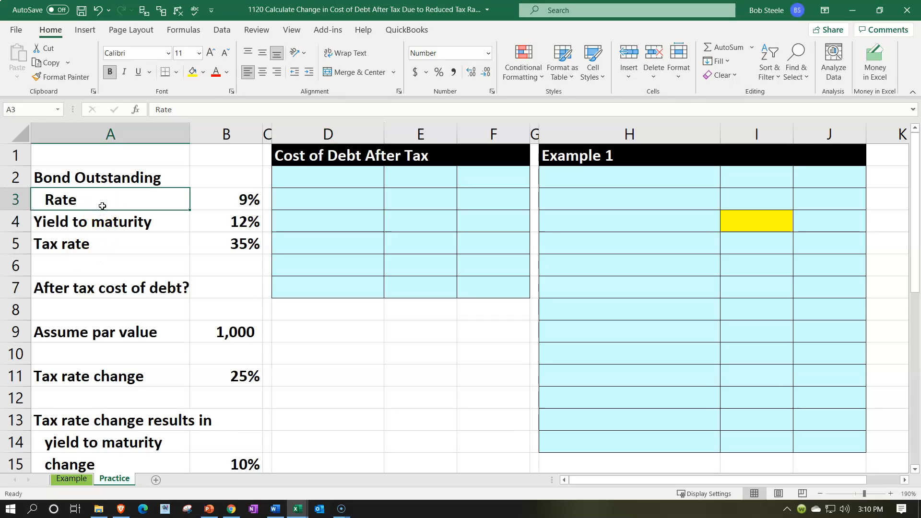
scroll(103, 206, "down", 1)
scroll(102, 206, "down", 1)
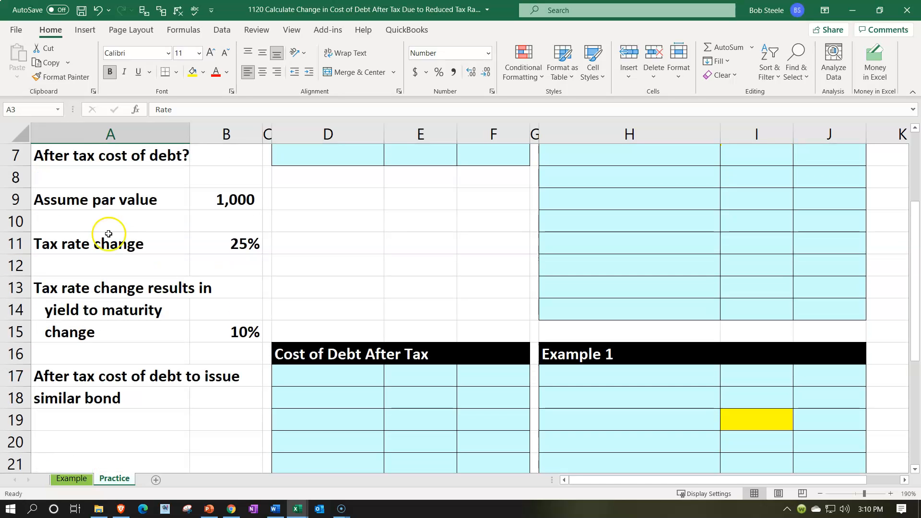
left_click(215, 236)
scroll(214, 233, "up", 1)
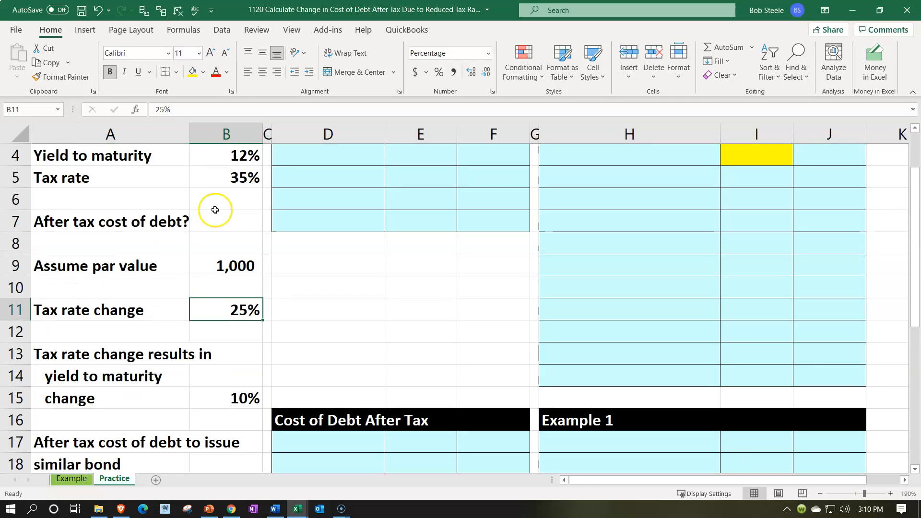
scroll(216, 282, "down", 1)
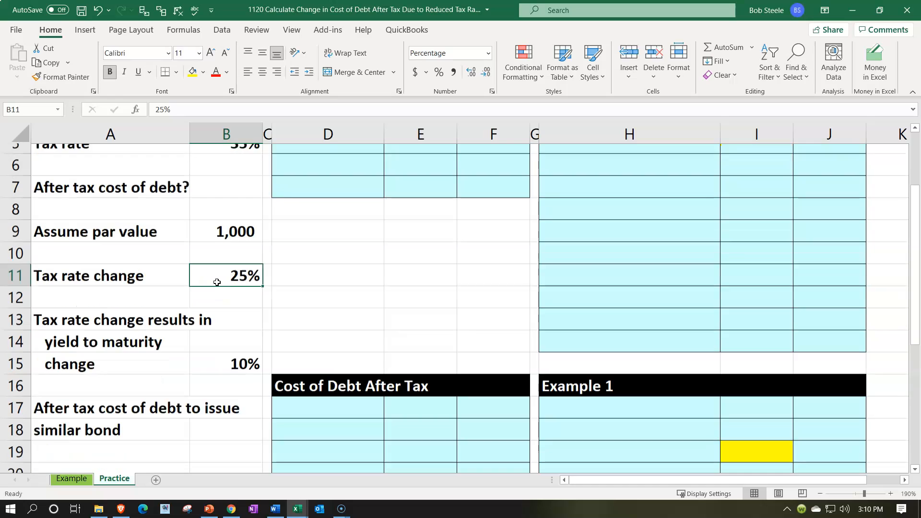
left_click(217, 329)
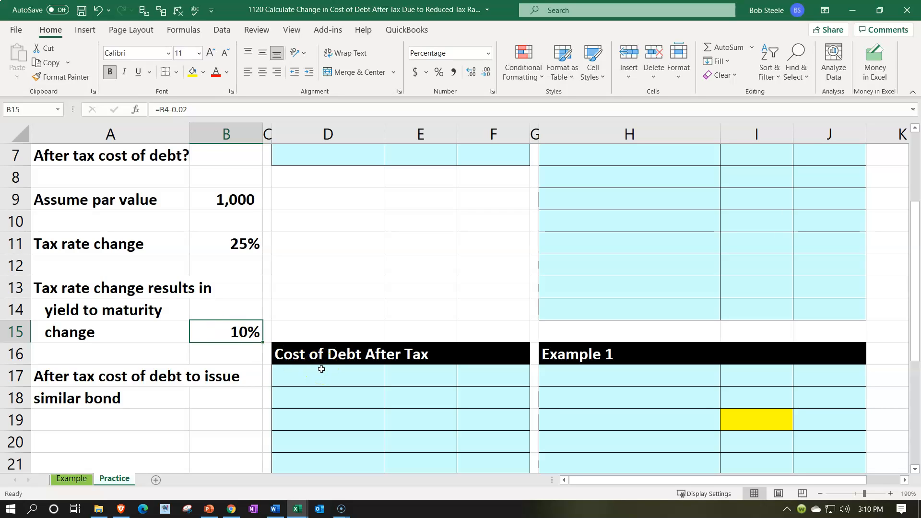
scroll(321, 372, "up", 2)
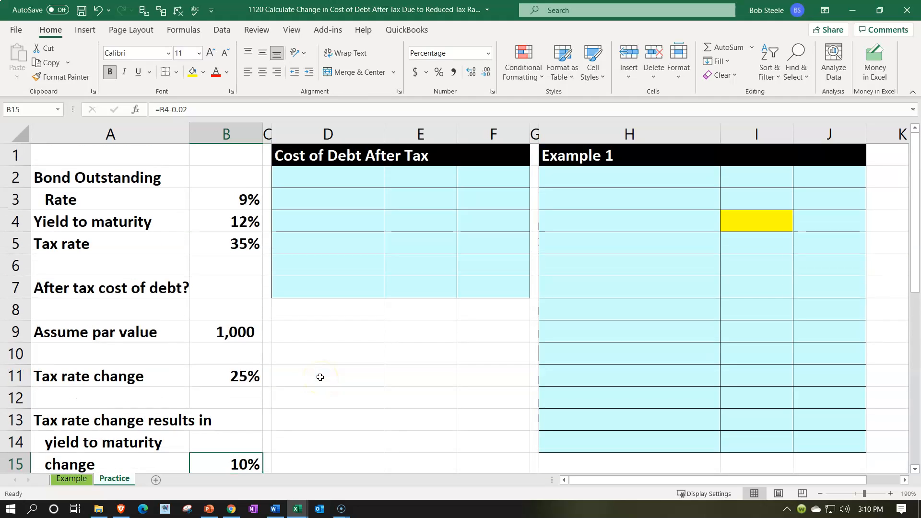
left_click(113, 194)
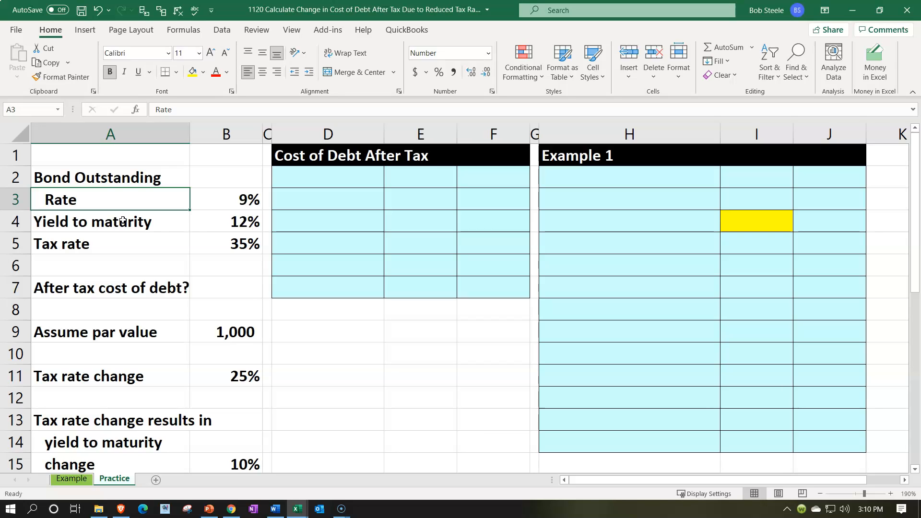
left_click(123, 220)
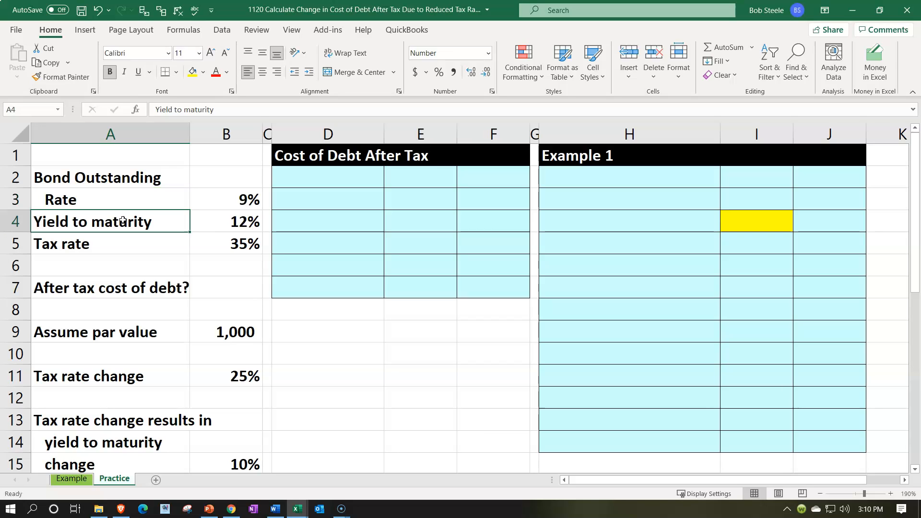
key("Right")
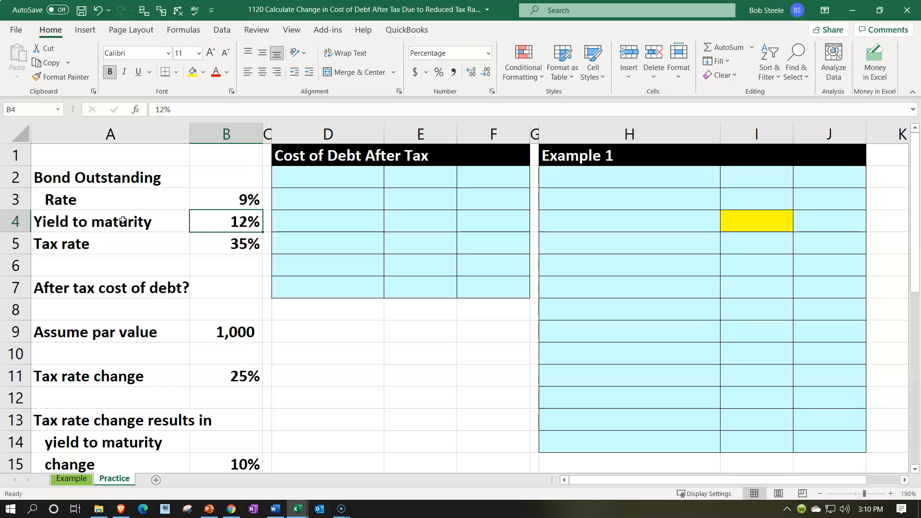
key("Down")
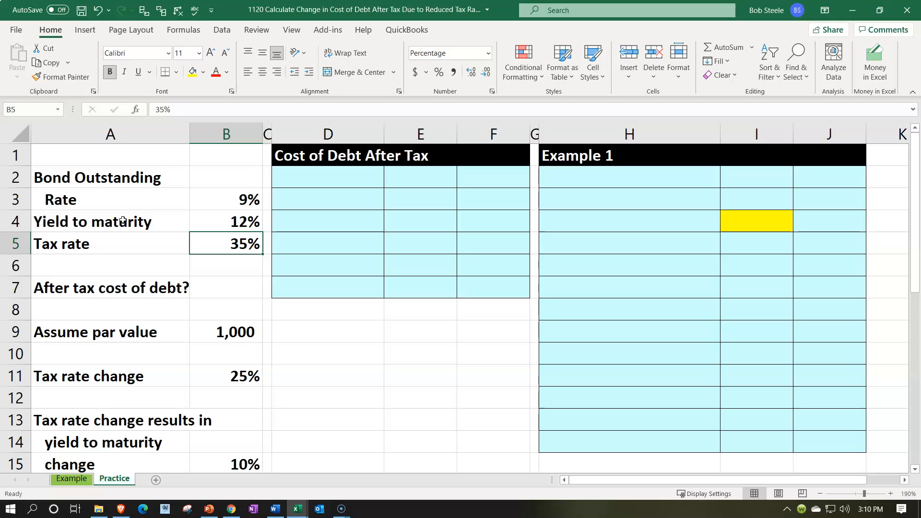
left_click_drag(208, 194, 211, 213)
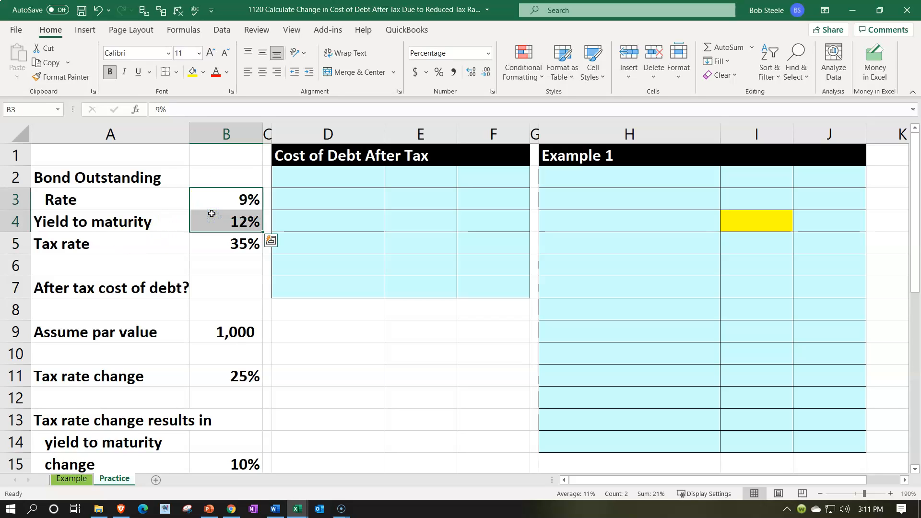
left_click(213, 202)
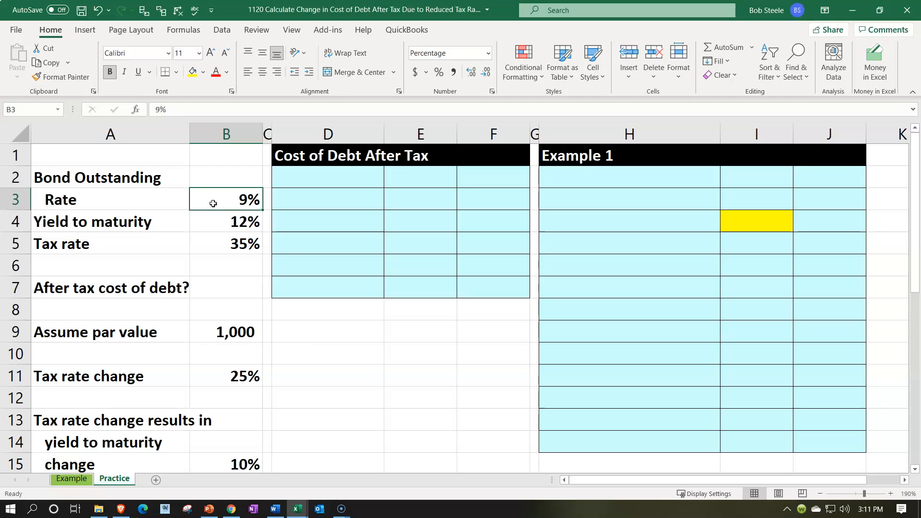
left_click(216, 222)
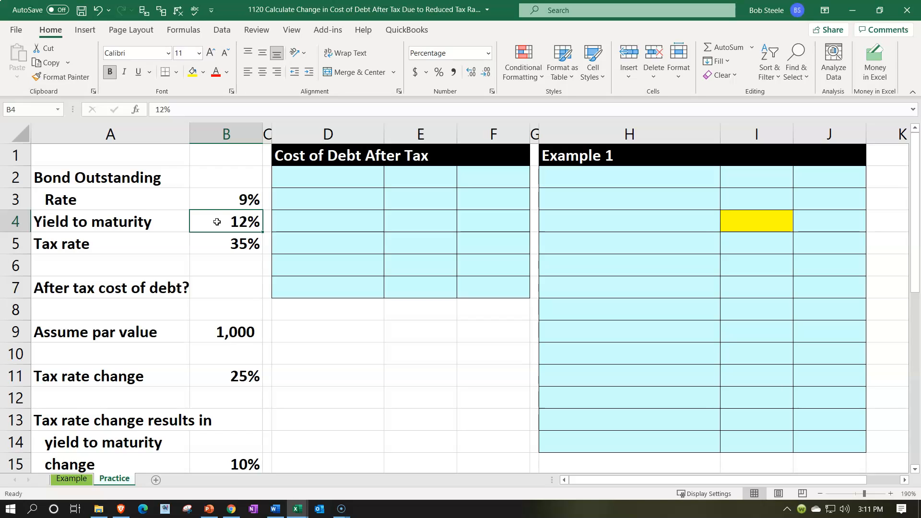
- Enter the label "Interest rate market" in cell D2 of the first Cost of Debt After Tax table
left_click(300, 174)
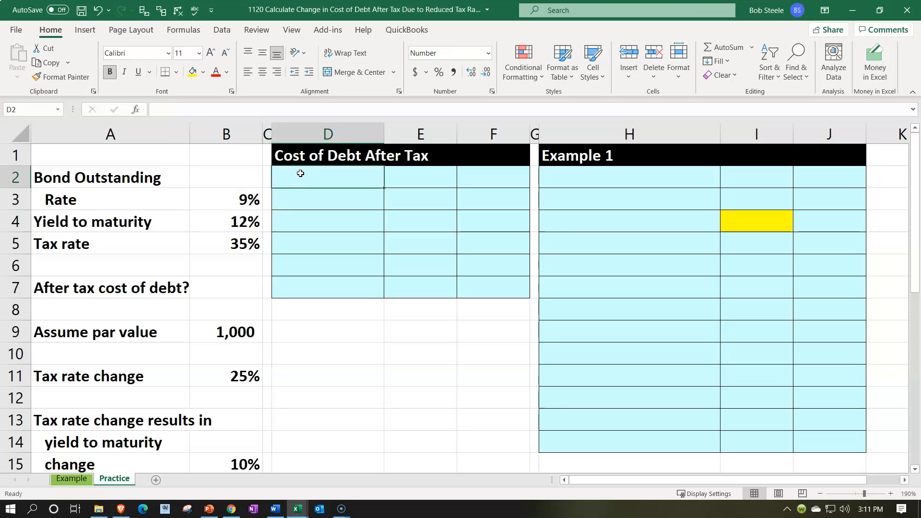
type("inter")
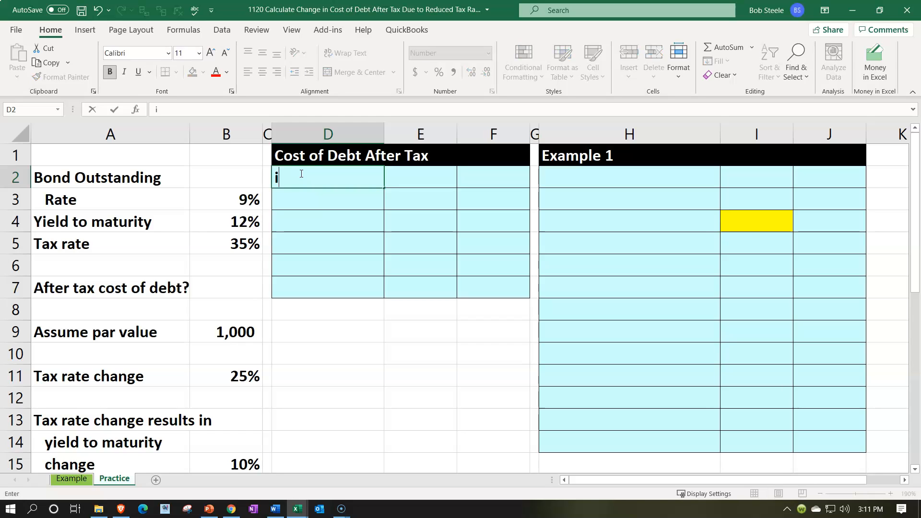
key("BackSpace")
key("BackSpace")
key("BackSpace")
key("BackSpace")
key("BackSpace")
type("Interest rate market")
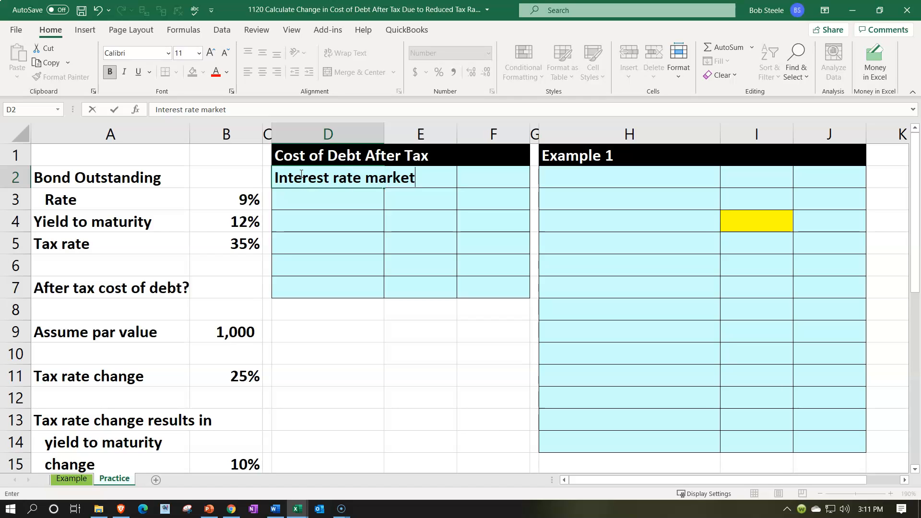
key("Tab")
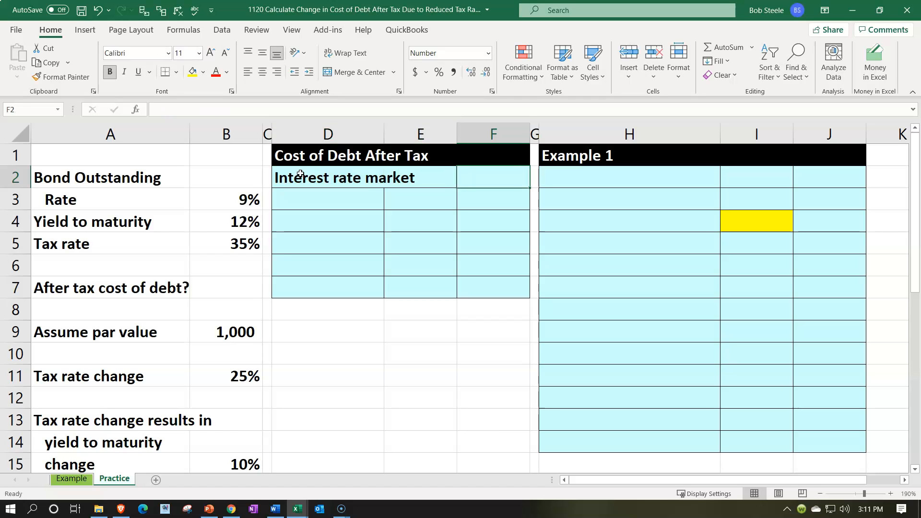
- Link cell F2 to the yield to maturity with =B4 and format it as a percentage
type("=")
key("Down")
key("Down")
key("Left")
key("Left")
key("Left")
key("Left")
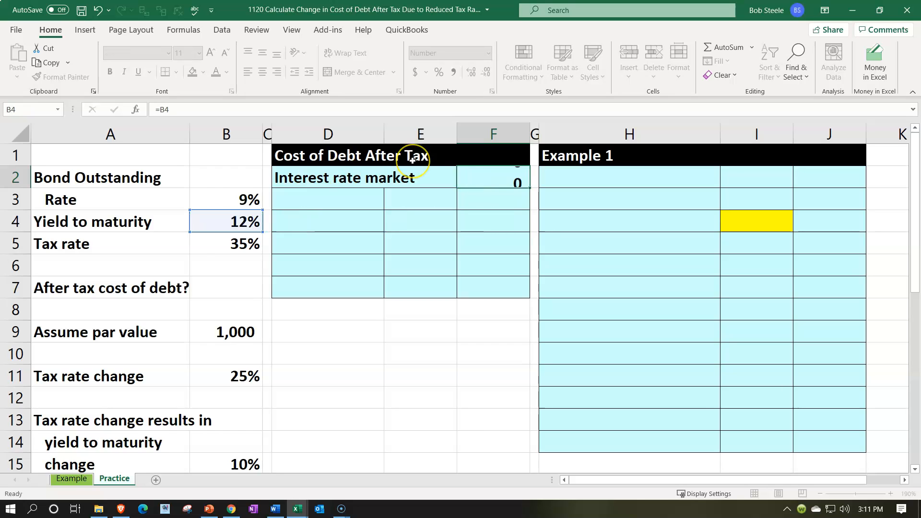
key("Return")
key("Up")
key("Right")
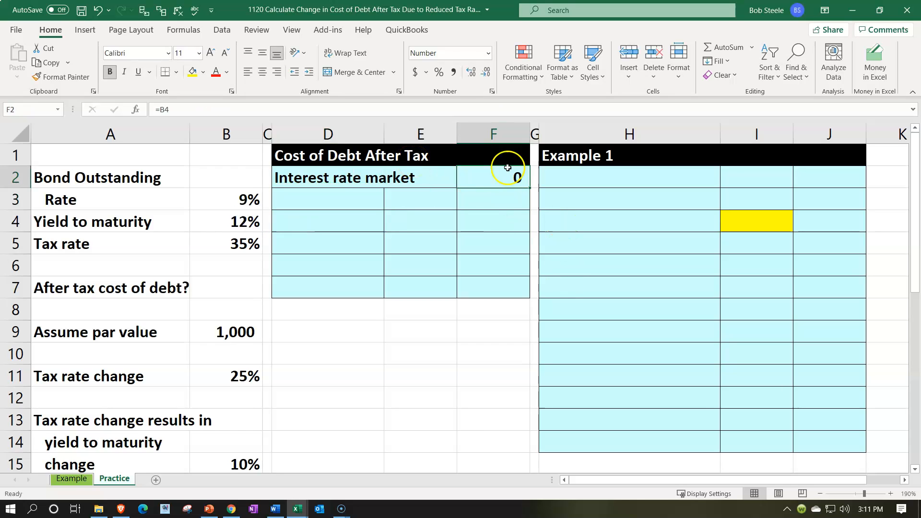
left_click(438, 72)
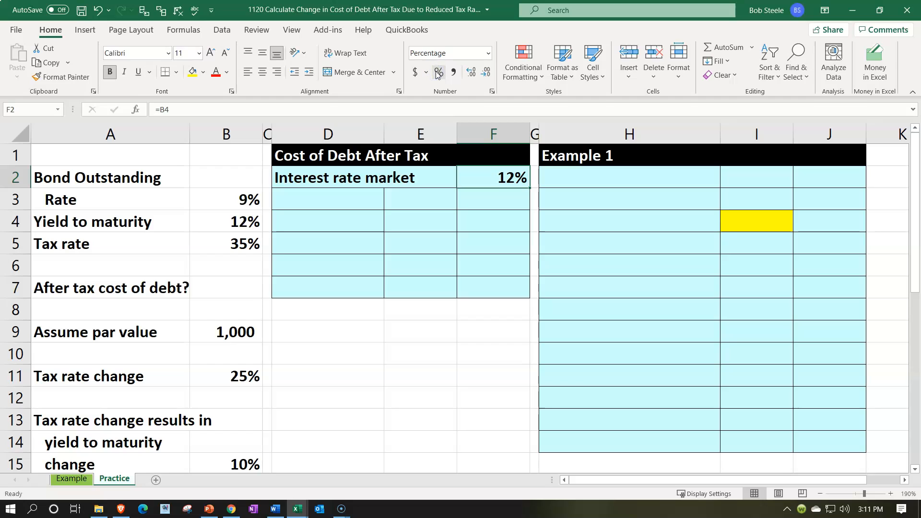
- Enter the label "(1-tax rate):" in cell D3 below the market interest rate label
key("Down")
key("Left")
key("Left")
type("(")
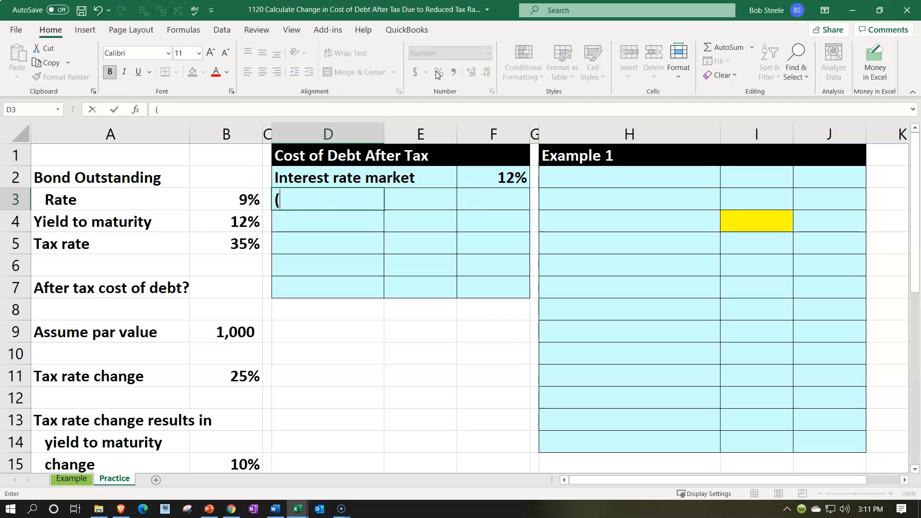
type("1-tax rate):")
key("Return")
- Enter 1 in cell E4 and link cell D5 to the Tax rate label in A5
key("Right")
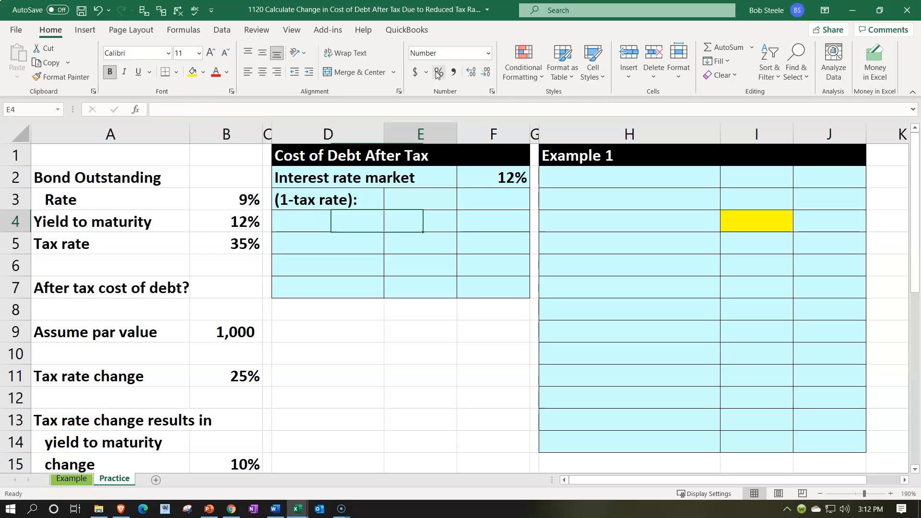
type("1")
key("Return")
key("Left")
type("+")
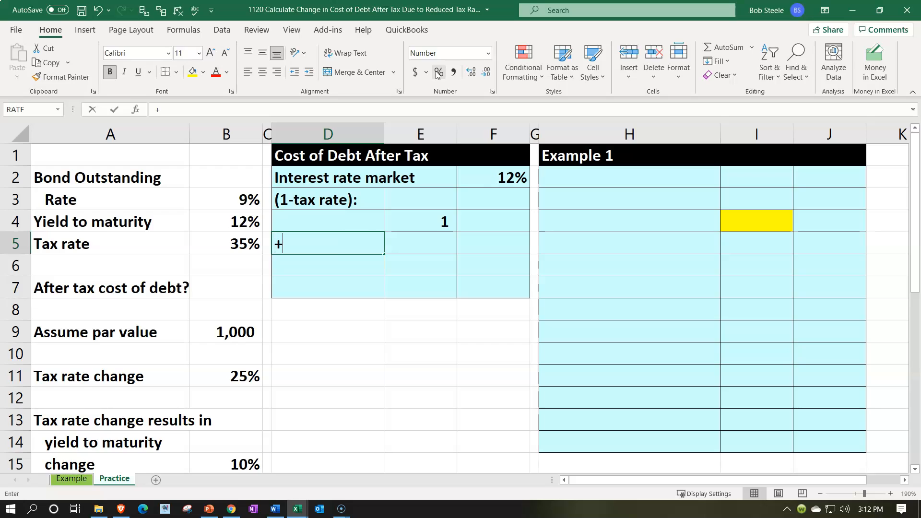
key("Left")
key("Left")
key("Left")
key("Tab")
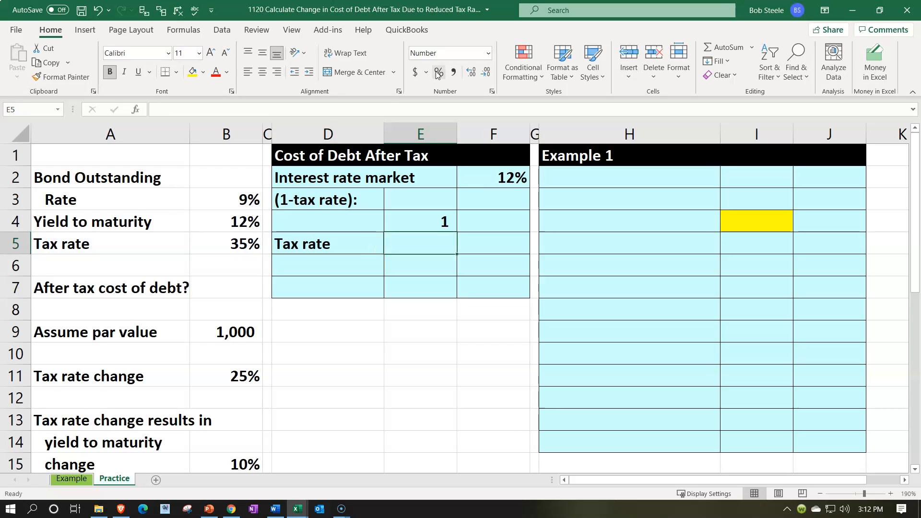
- Link cell E5 to the original tax rate with the formula =B5
type("=")
key("Left")
key("Left")
key("Left")
key("Return")
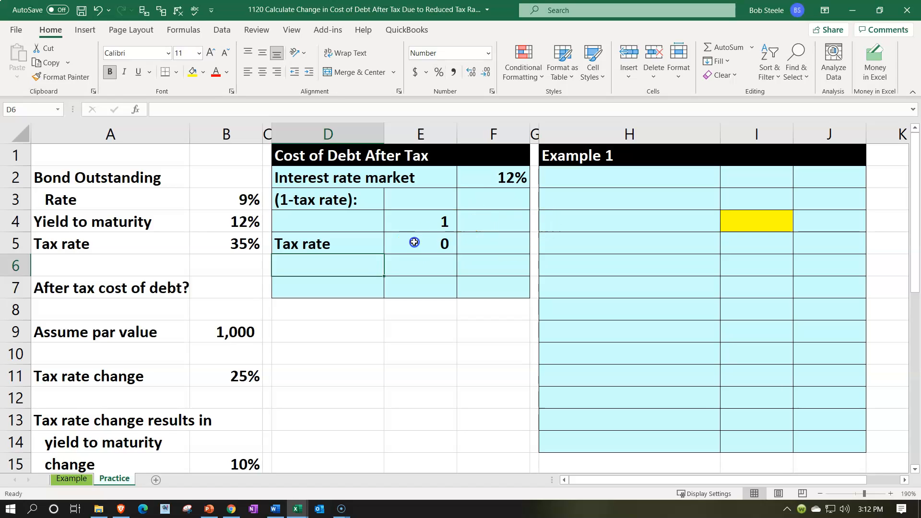
- Format cells E4:E5 as percentages and underline the tax rate in E5
left_click_drag(415, 243, 413, 226)
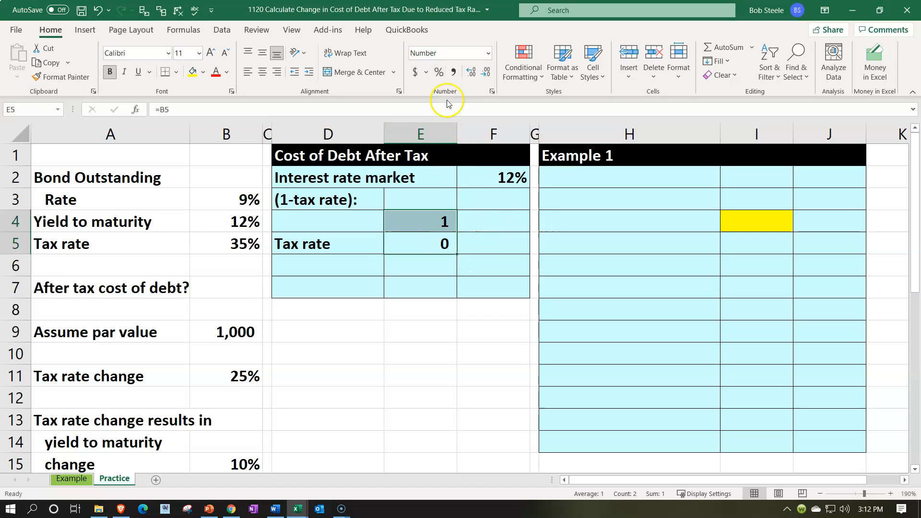
left_click(439, 72)
left_click(407, 235)
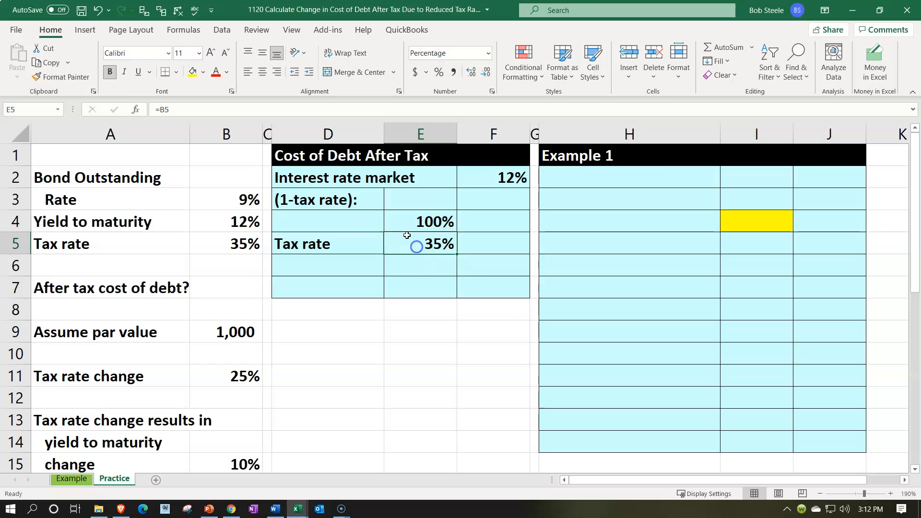
left_click(139, 72)
- Enter the label "Subtotal" in cell D6 below the Tax rate label
left_click(293, 259)
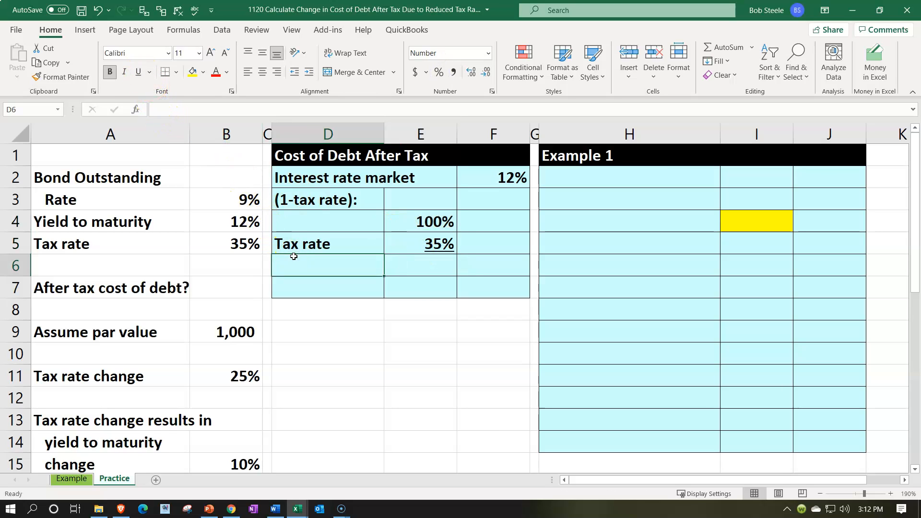
type("Subtotal")
key("Right")
key("Right")
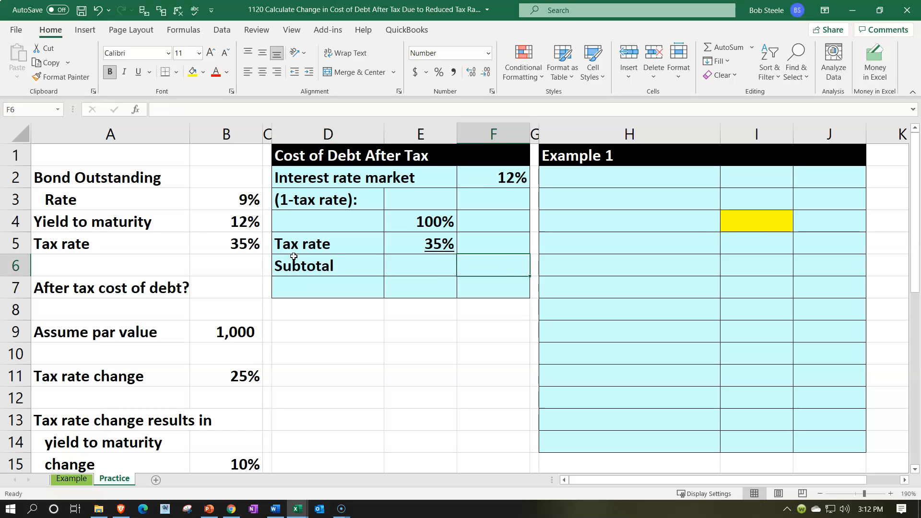
- Calculate the subtotal in F6 with =E4-E5 and format it as an underlined percentage
type("=")
key("Left")
key("Up")
key("Up")
type("-")
key("Left")
key("Up")
key("ctrl+Return")
left_click(438, 73)
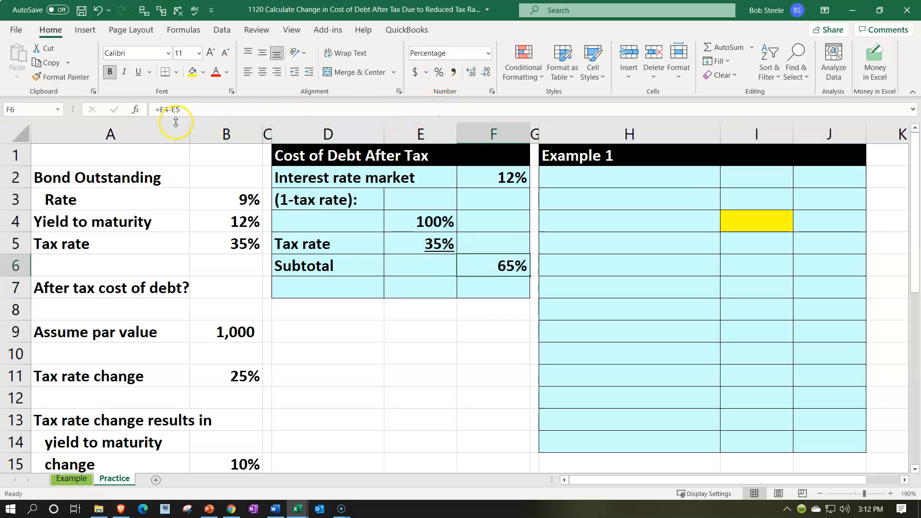
left_click(139, 73)
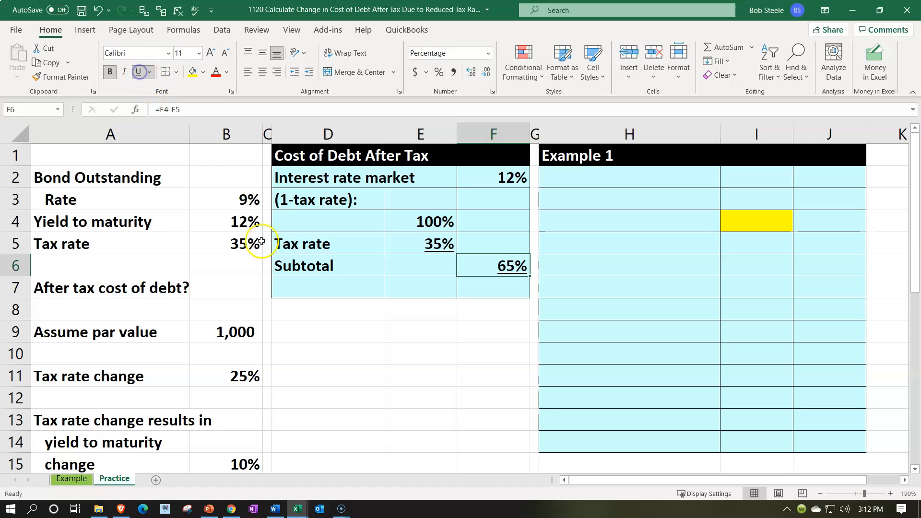
- Indent the Tax rate and Subtotal labels in cells D5:D6 by one level
left_click(291, 290)
left_click_drag(316, 244, 325, 265)
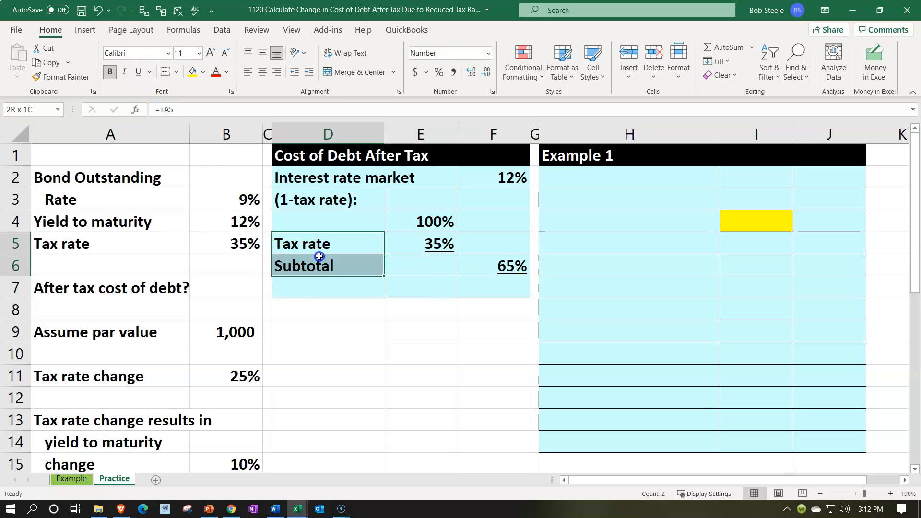
left_click(309, 72)
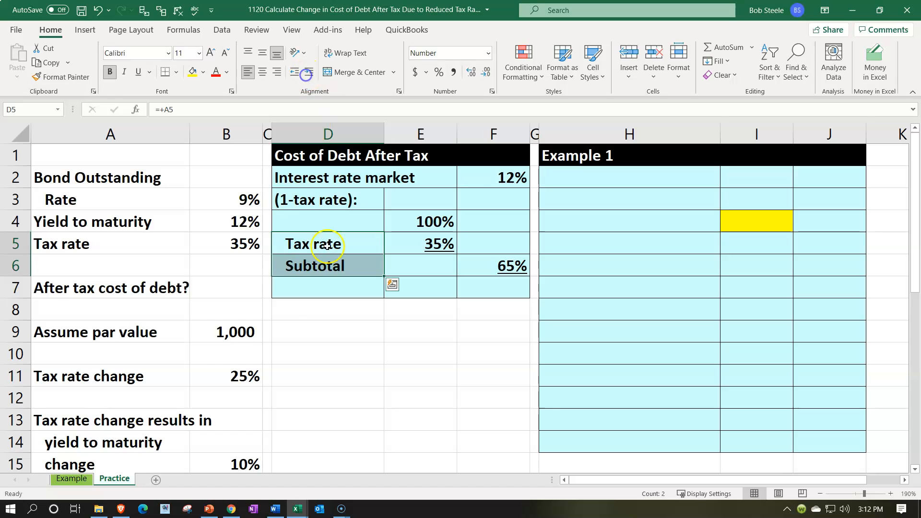
- Indent the Subtotal label in D6 one more level and enter the label "Cost of debt after tax" in D7
left_click(329, 265)
left_click(309, 72)
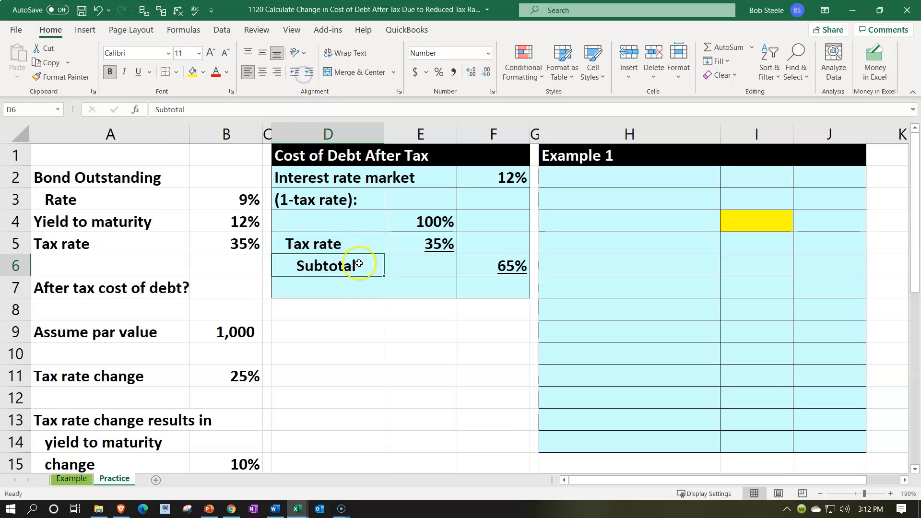
left_click(357, 292)
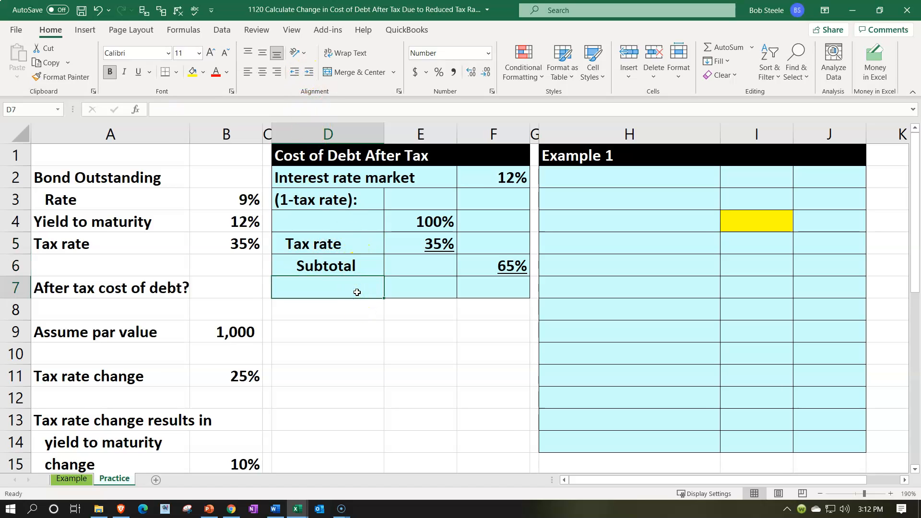
type("Cost of debt after tax")
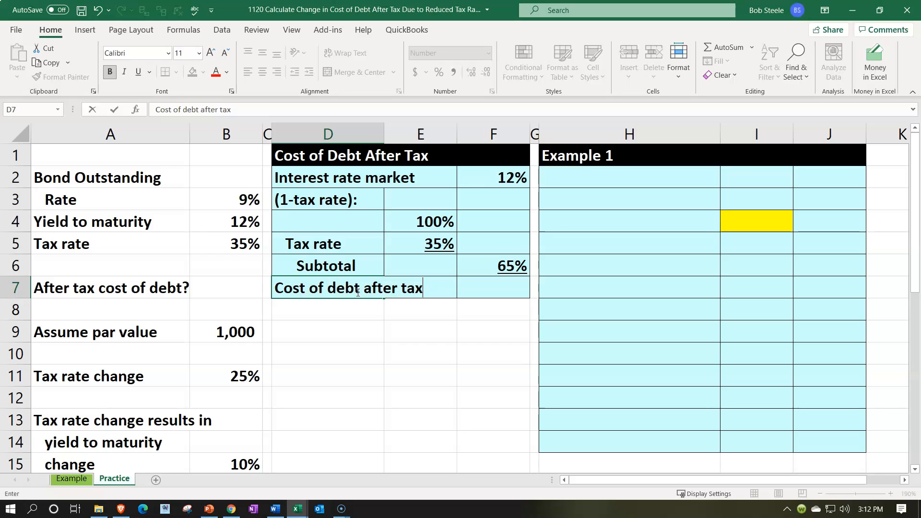
- Calculate the after-tax cost of debt in F7 with =F2*F6, multiplying the market interest rate by the subtotal
key("Tab")
key("Tab")
type("=")
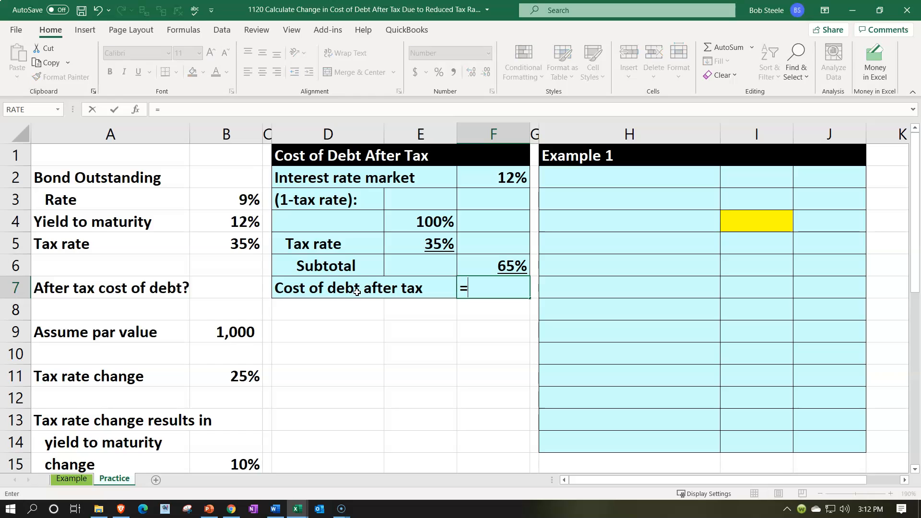
key("Up")
key("Up")
key("Up")
key("Up")
key("Up")
type("*")
key("Up")
key("Return")
- Format the cost of debt result in F7 as a percentage with two decimal places
key("Up")
key("Right")
key("Right")
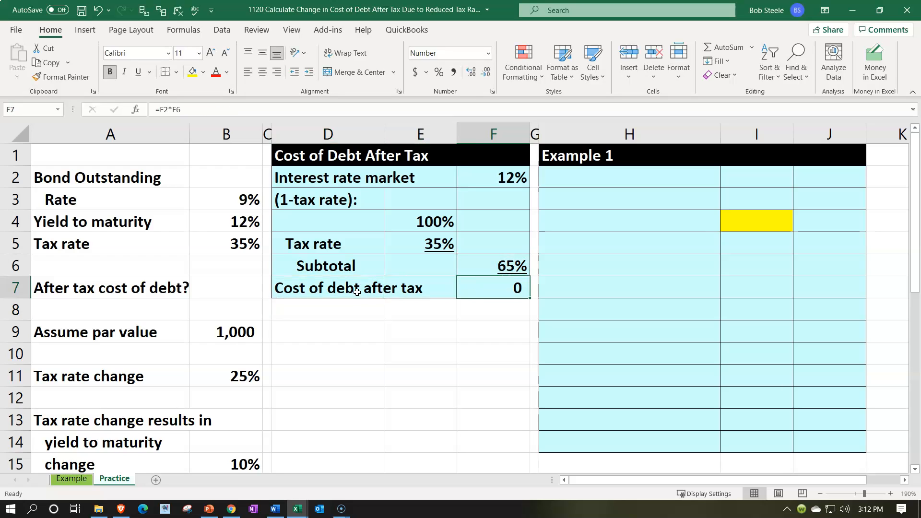
left_click(437, 78)
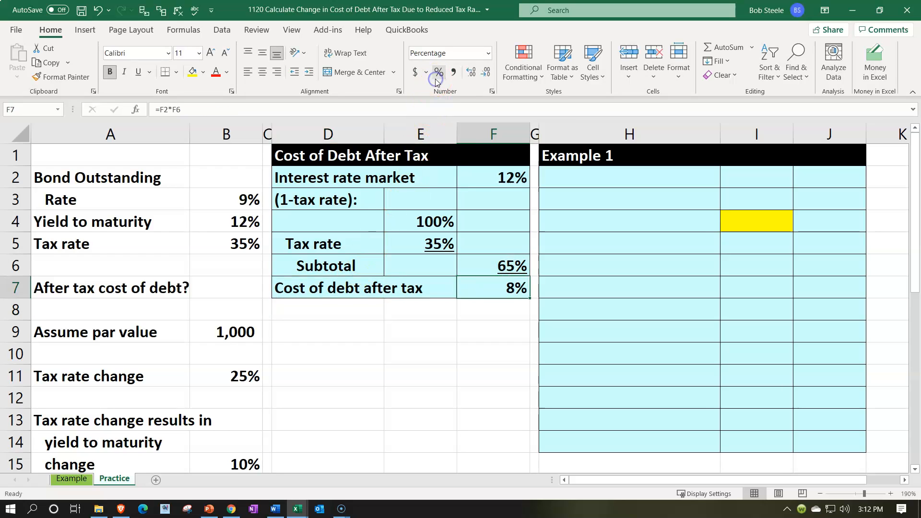
left_click(471, 73)
left_click(472, 73)
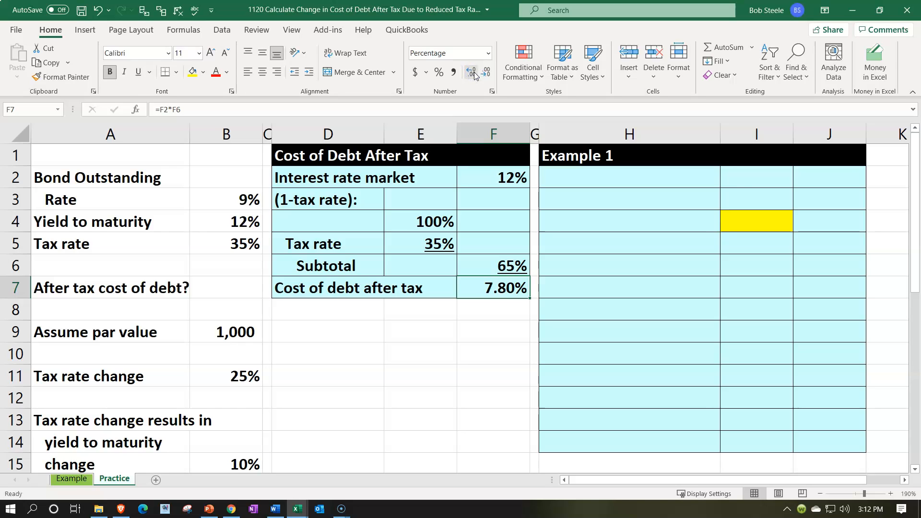
- Enter the heading "Interest:" in cell H2 of the Example 1 table
left_click(658, 179)
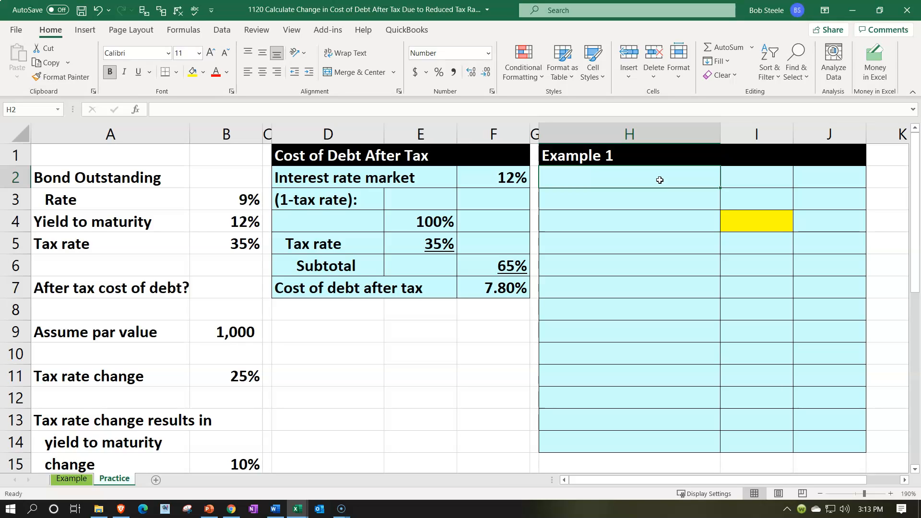
type("E")
key("BackSpace")
key("BackSpace")
type("Interest:")
key("Return")
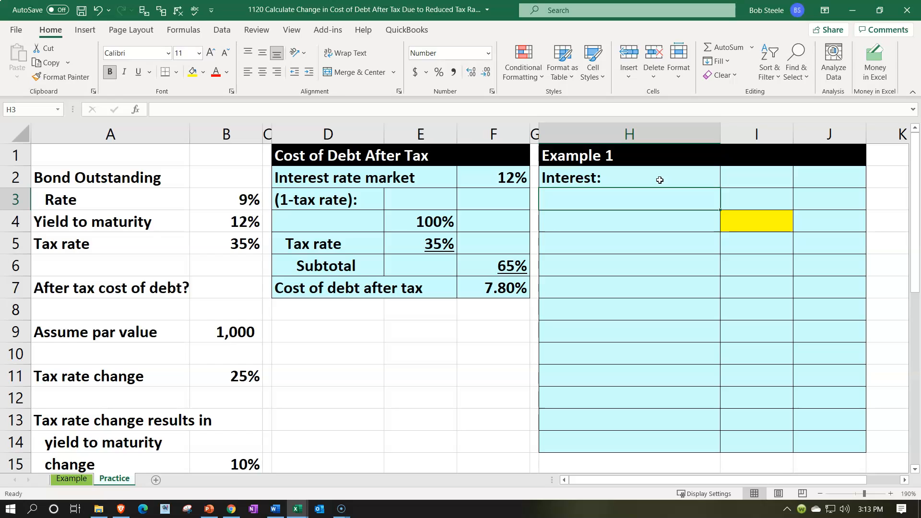
type("=")
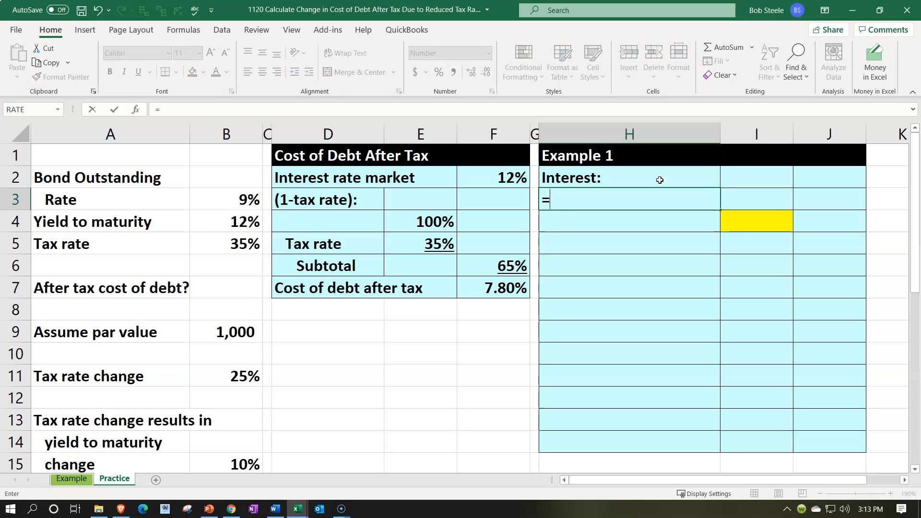
key("Down")
key("Down")
key("Down")
key("Down")
key("Down")
key("Down")
key("Left")
key("Left")
key("Left")
key("Left")
key("Left")
key("Left")
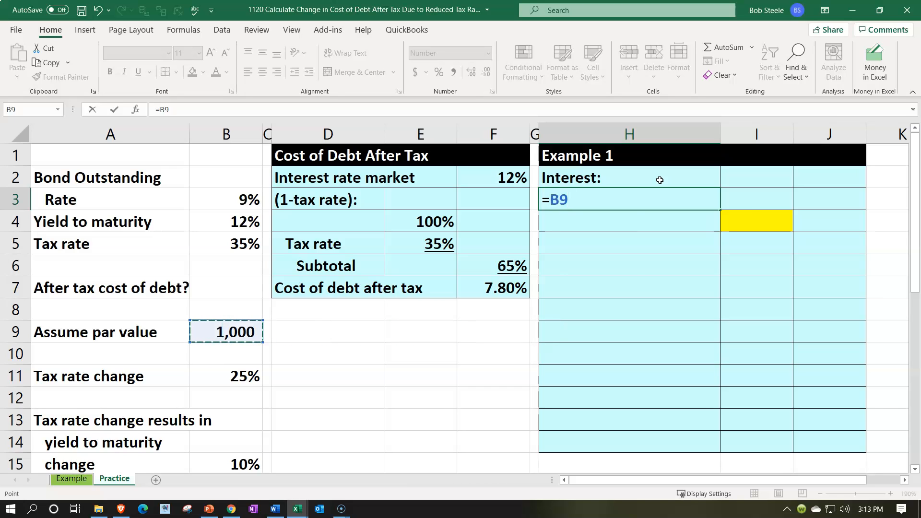
key("BackSpace")
key("BackSpace")
- Enter the label "Debt" in H3 and link I3 to the assumed par value with =B9
type("Debt")
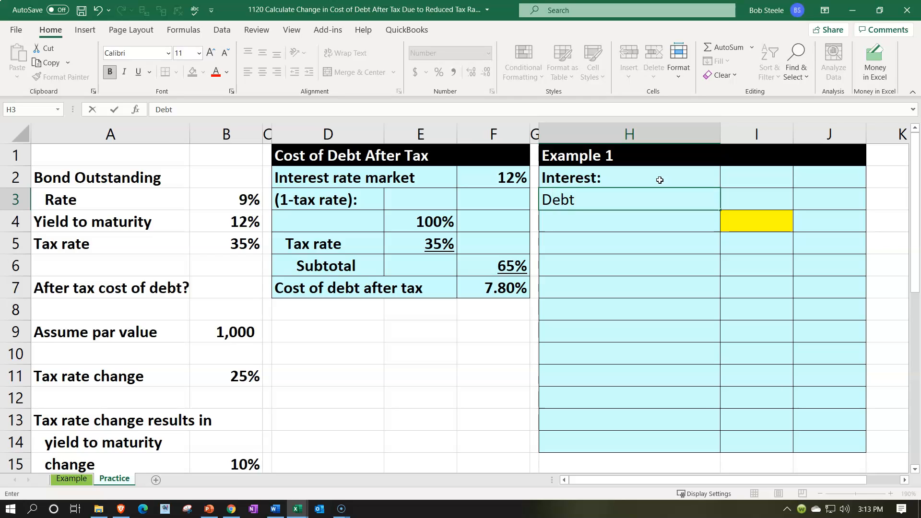
key("Tab")
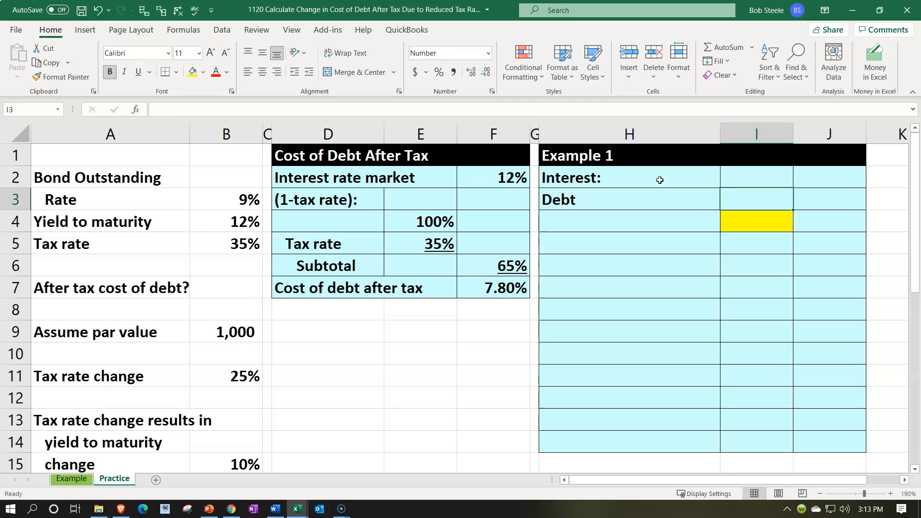
type("=")
key("Left")
key("Left")
key("Left")
key("Left")
key("Left")
key("Left")
key("Down")
key("Down")
key("Down")
key("Down")
key("Down")
key("Down")
key("Left")
key("Left")
key("Right")
key("Return")
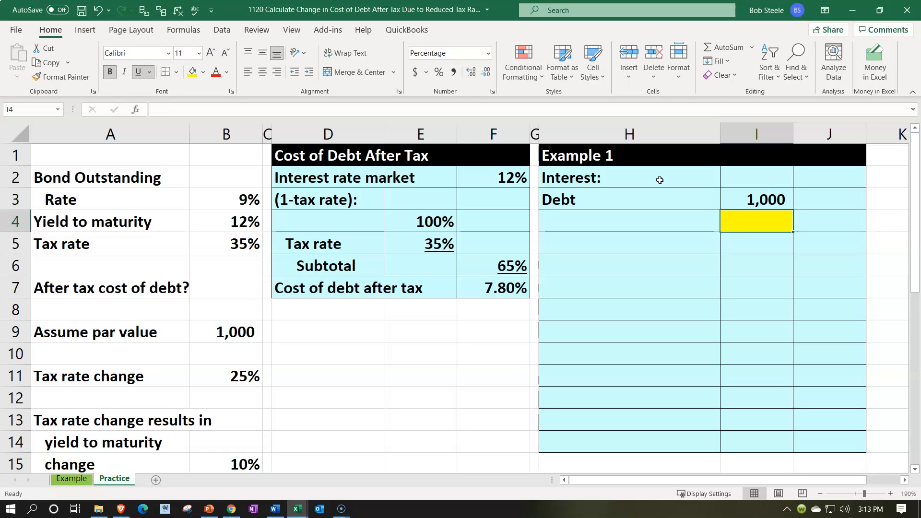
- Enter the label "Interest rate market" in cell H4 below the Debt label
key("Left")
type("In")
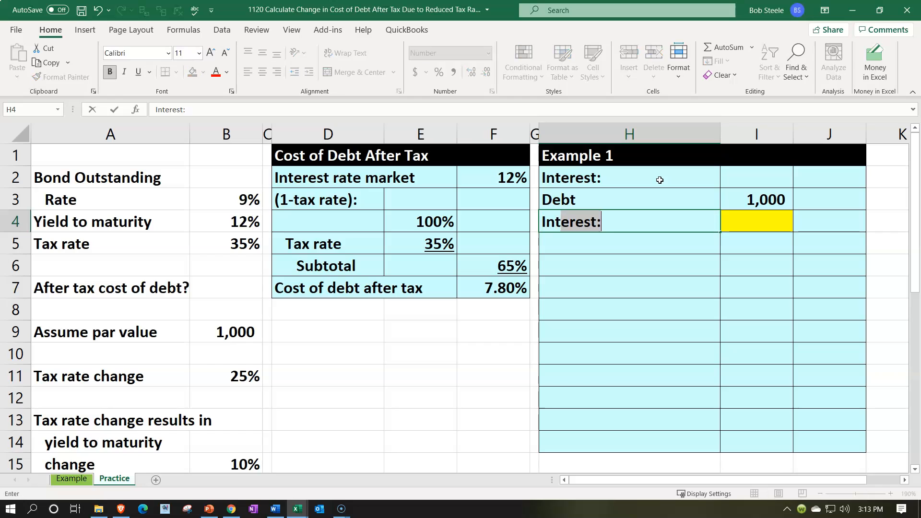
type("terest rate market")
key("Right")
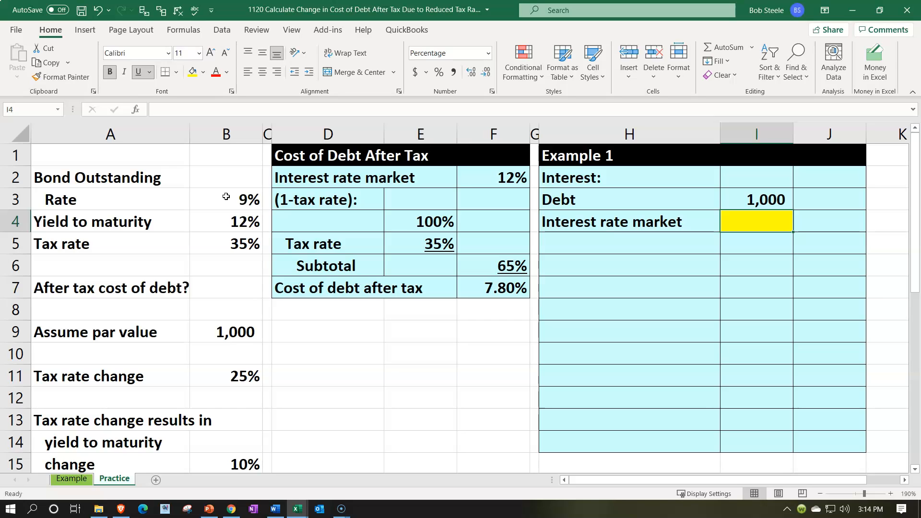
- Link the market interest rate in the yellow cell I4 to the yield to maturity with =B4
left_click(782, 220)
type("=")
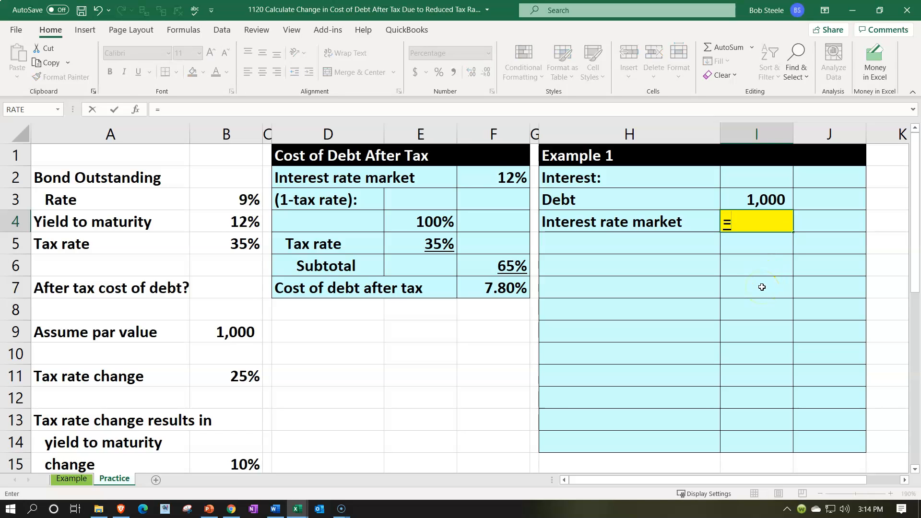
key("Left")
key("Left")
key("Left")
key("Left")
key("Left")
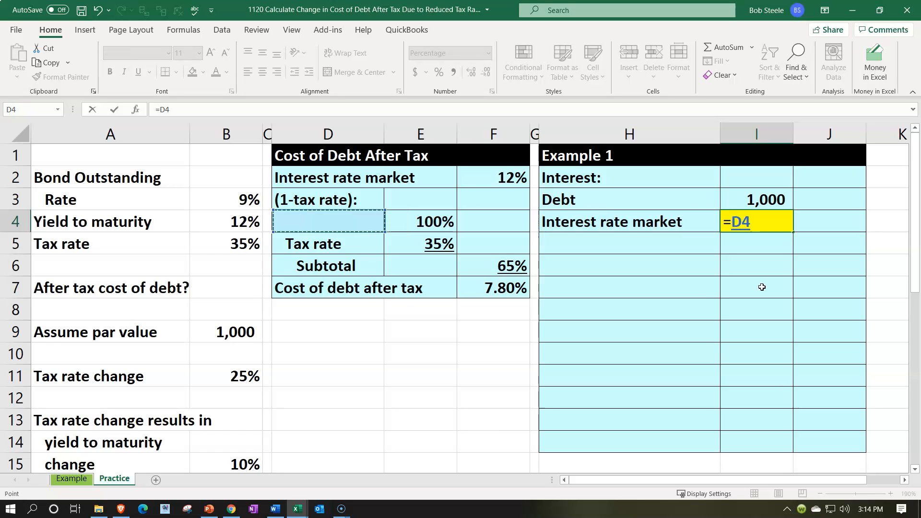
key("Left")
key("Left")
key("shift+Tab")
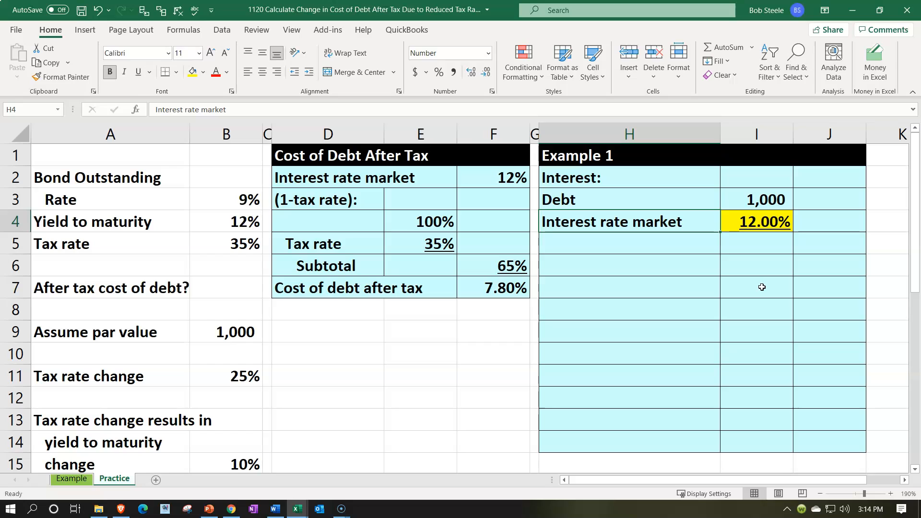
- Enter the label "Interest" in cell H5 below the market interest rate label
key("Down")
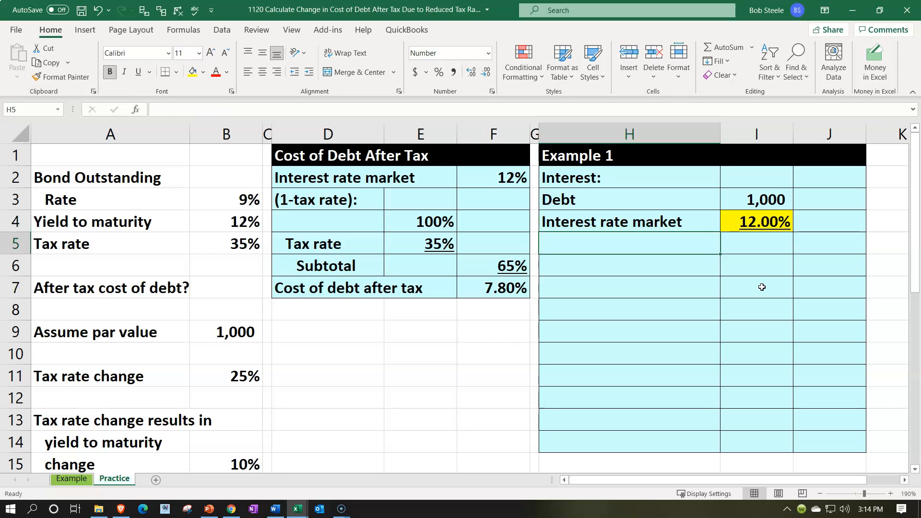
type("Inte")
key("Tab")
key("Tab")
- Calculate the interest in J5 with =I3*I4, multiplying the debt by the market interest rate
type("=")
key("Left")
key("Up")
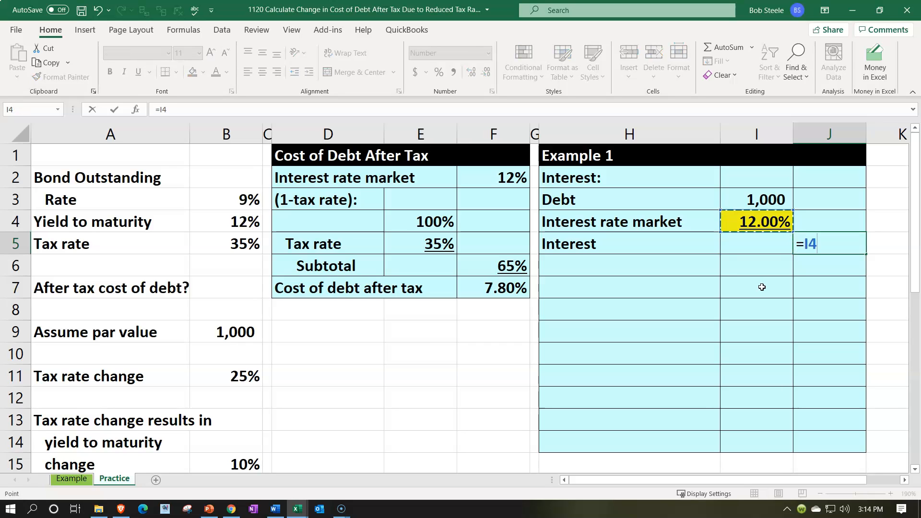
key("Up")
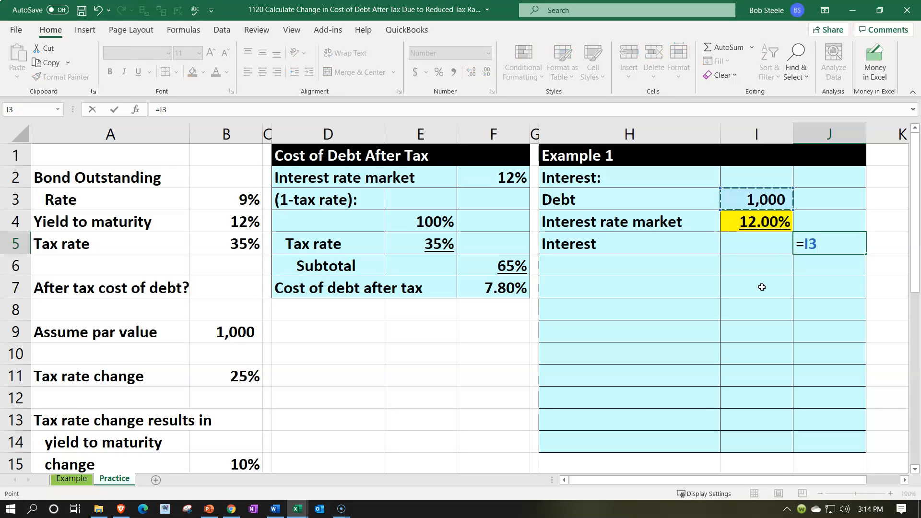
left_click(833, 247)
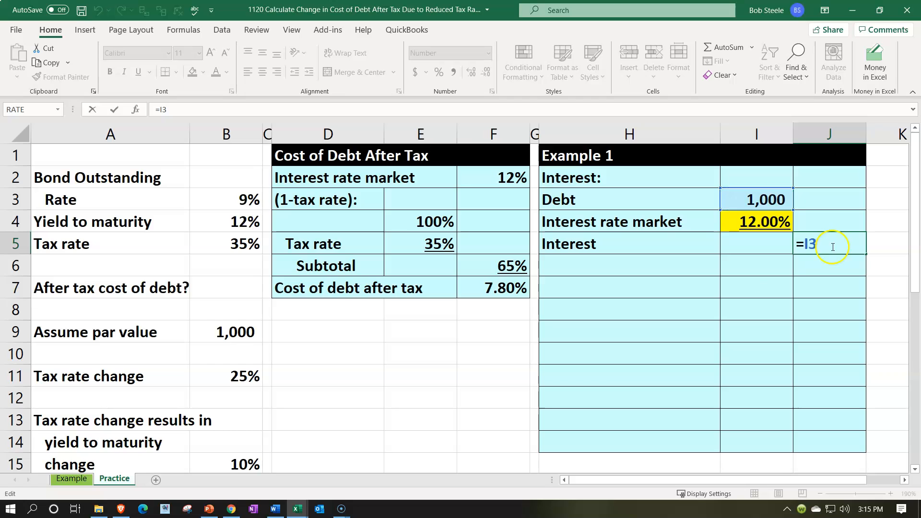
type("*")
left_click(778, 223)
key("Return")
key("Up")
- Format the market interest rate in I4 to show no decimal places
left_click(777, 224)
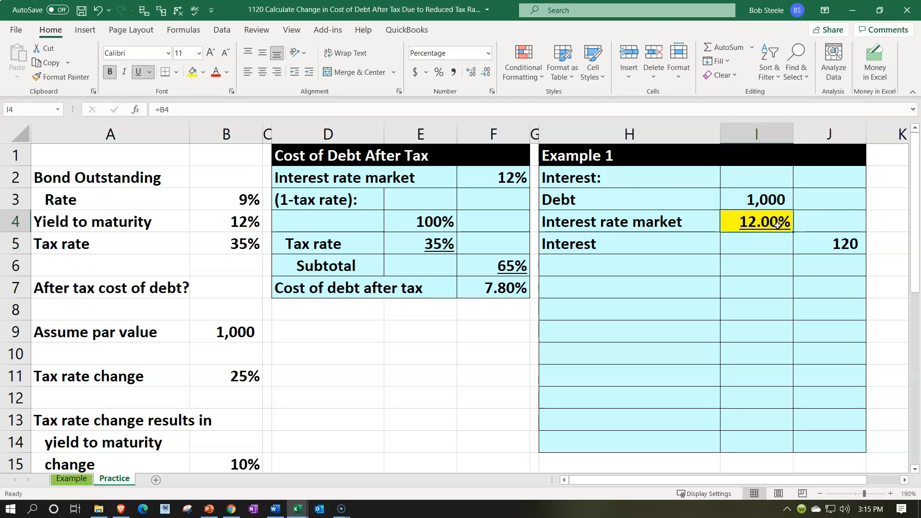
left_click(472, 73)
left_click(485, 73)
left_click(485, 73)
left_click(485, 73)
left_click(636, 260)
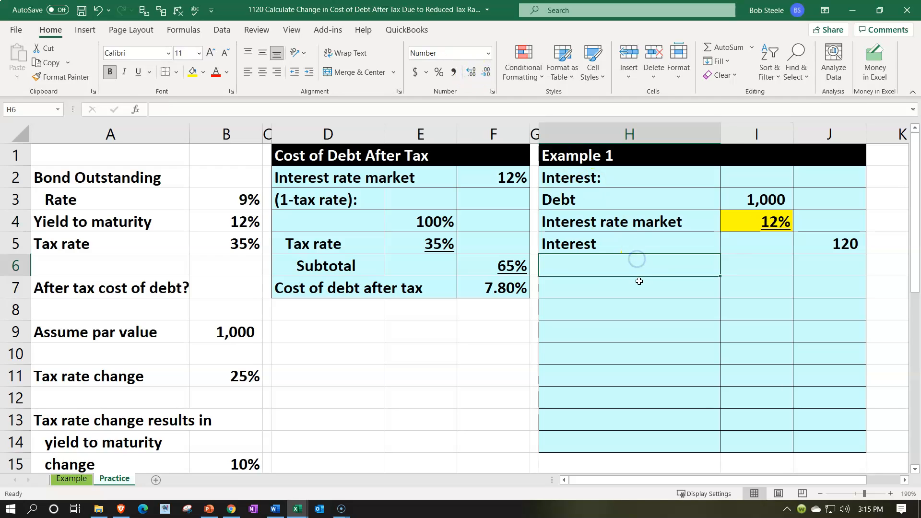
- Indent the labels in H3:H5 by one level, and the Interest label in H5 by one additional level
left_click_drag(598, 204, 599, 234)
left_click(309, 72)
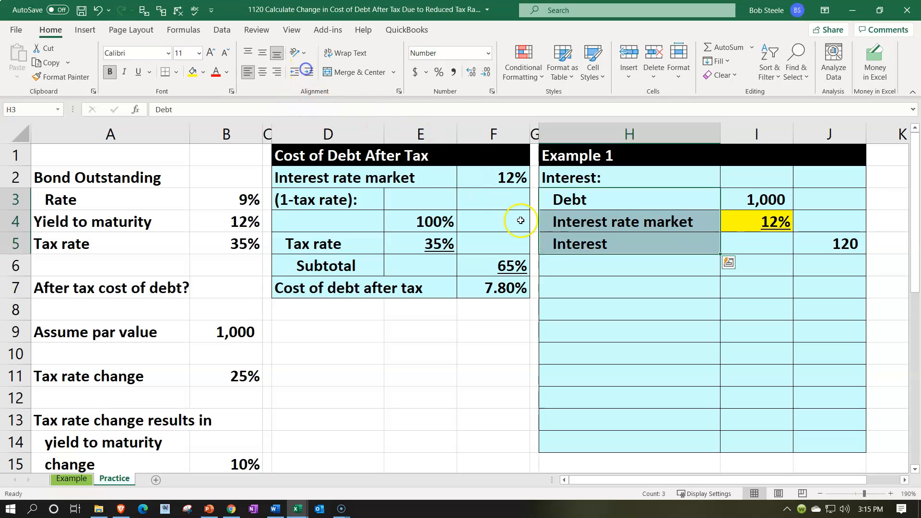
left_click(555, 238)
left_click(309, 72)
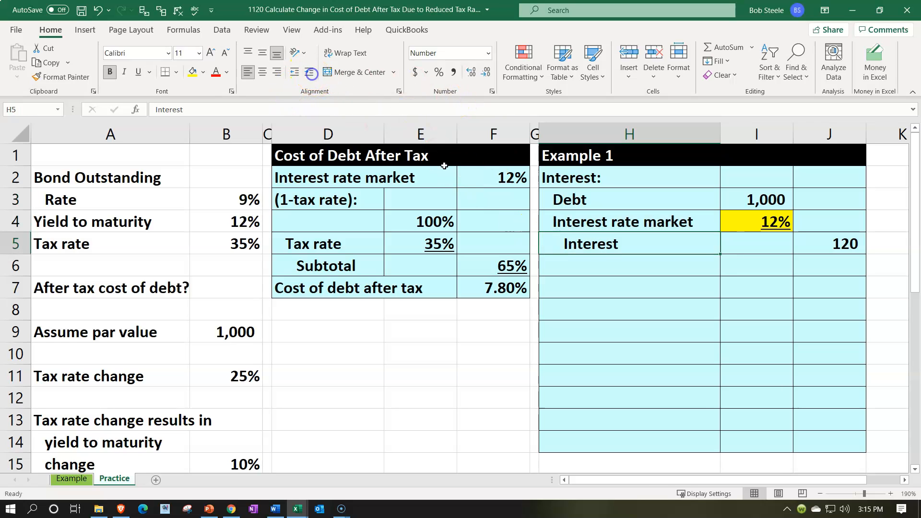
- Enter the heading "Tax benefit:" in cell H6 below the Interest label
left_click(592, 268)
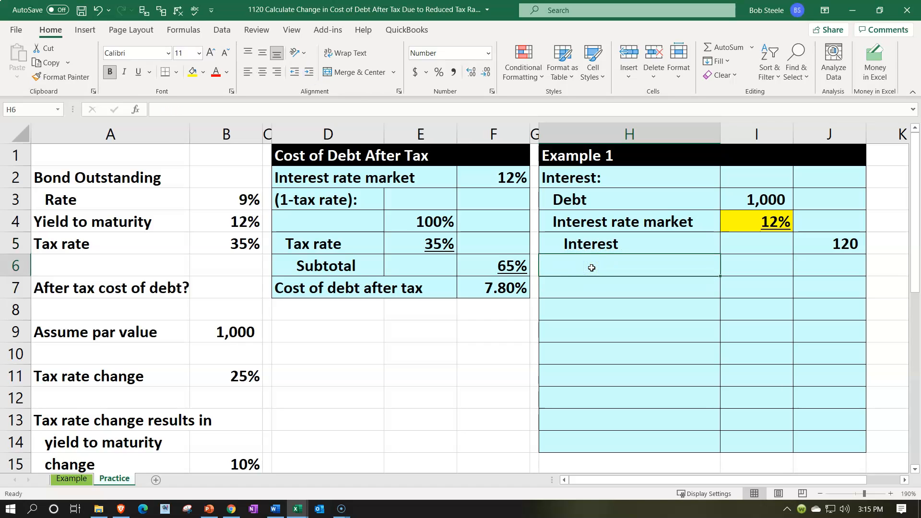
type("Ta")
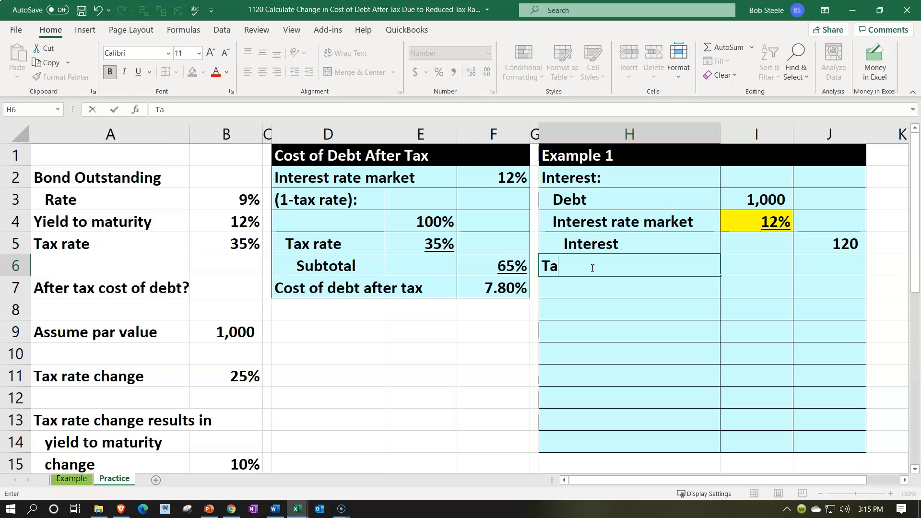
type("x beneft")
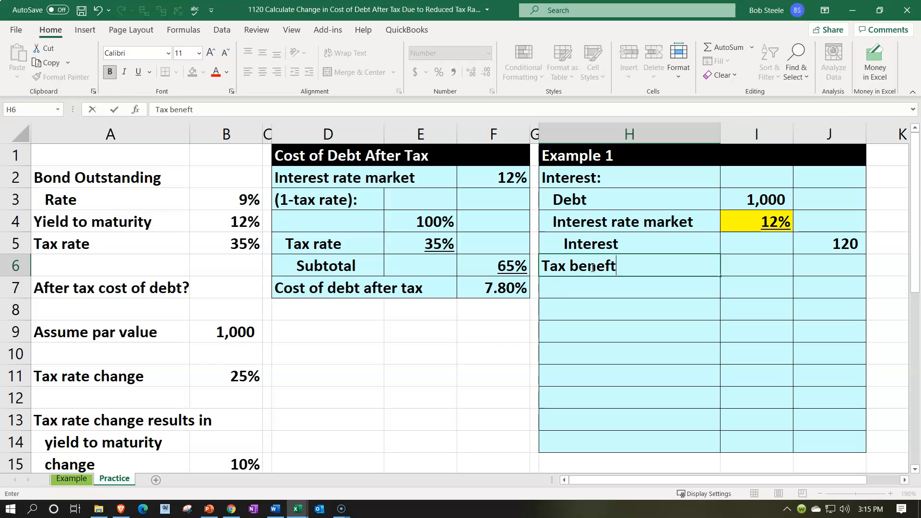
key("Return")
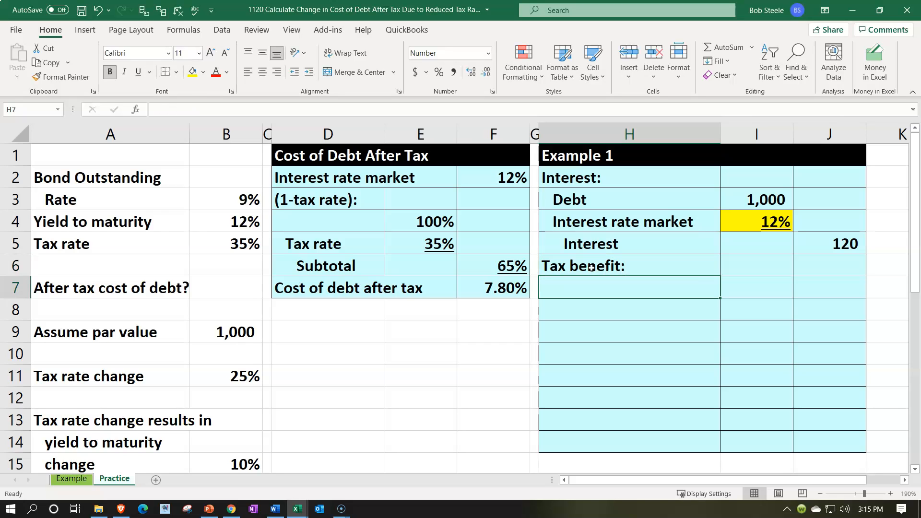
- Enter the label "Interest deduction" in cell H7 below the Tax benefit heading
type("I")
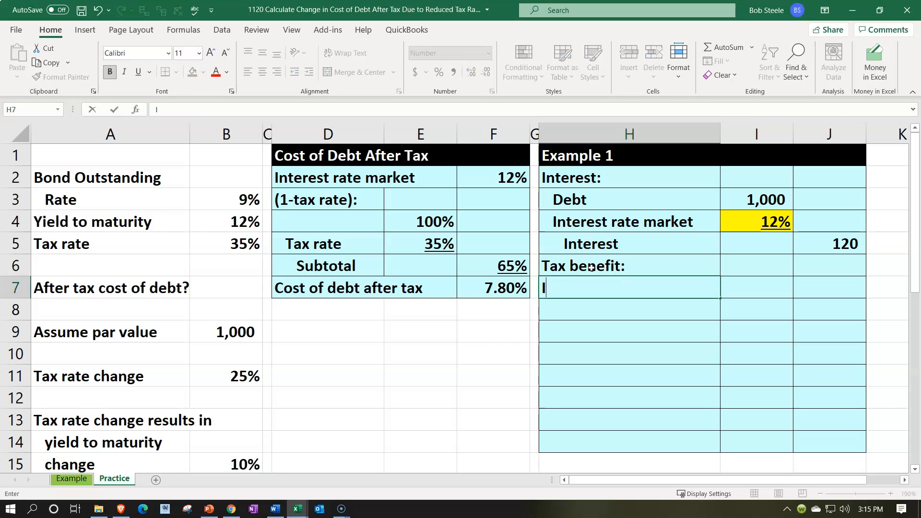
type("nterest dedu")
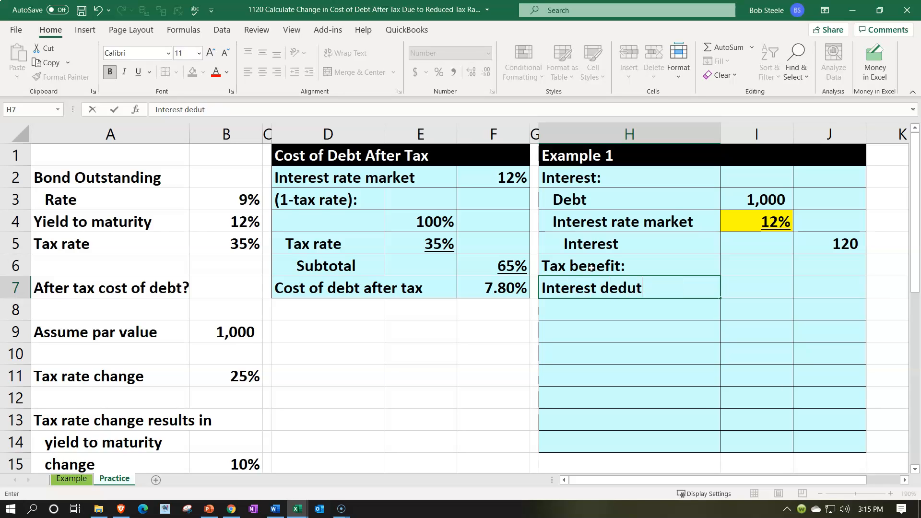
type("ction")
key("Tab")
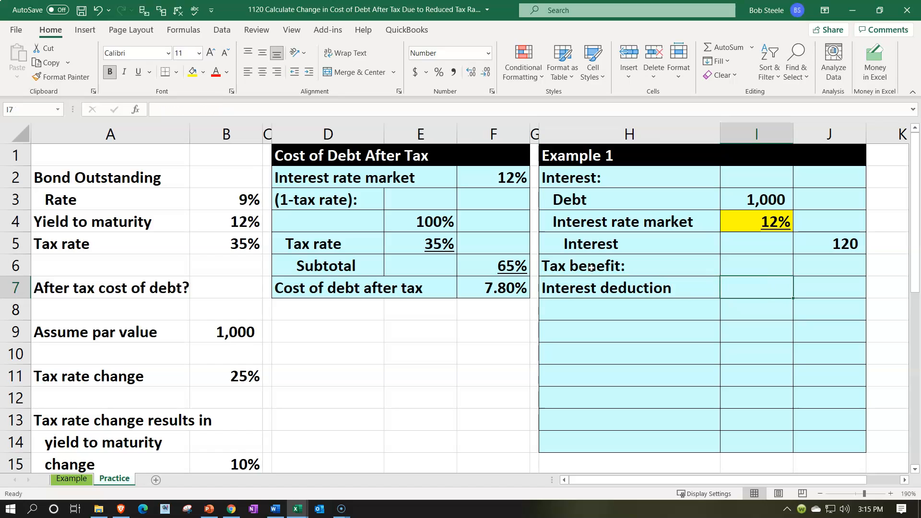
- Enter a formula in I7 that pulls the interest deduction from the Interest amount in J5
type("=")
key("Right")
key("Up")
key("Up")
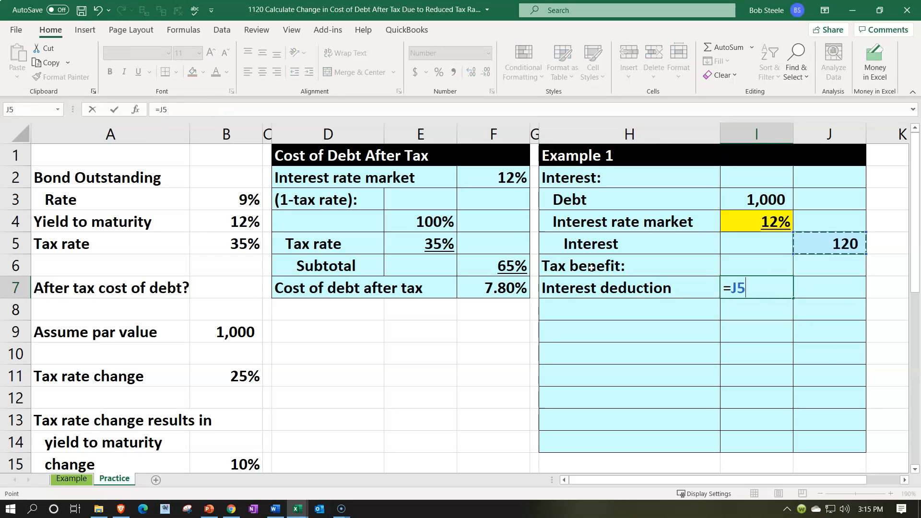
key("Return")
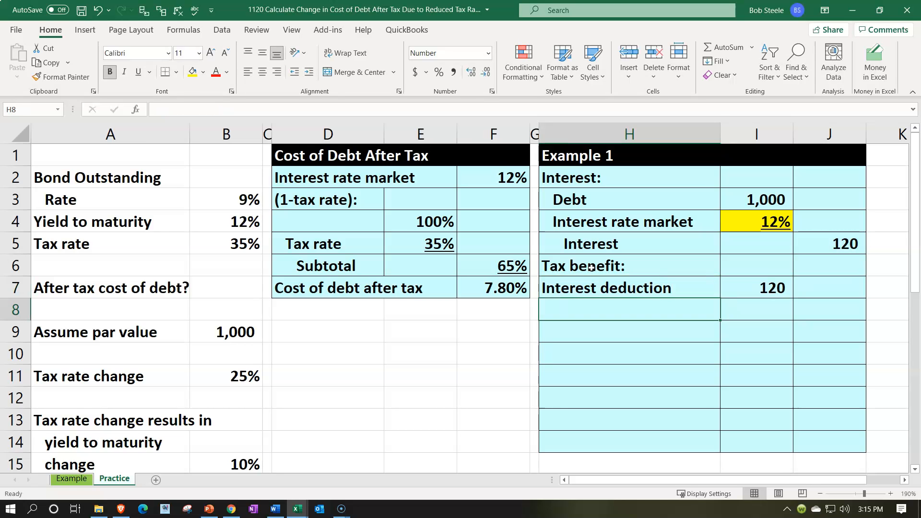
- Fill H8 with a cell reference to the existing "Tax rate" label in row 5
type("=")
key("Left")
key("Left")
key("Left")
key("Left")
key("Left")
key("Left")
key("Left")
key("Up")
key("Up")
key("Up")
key("Tab")
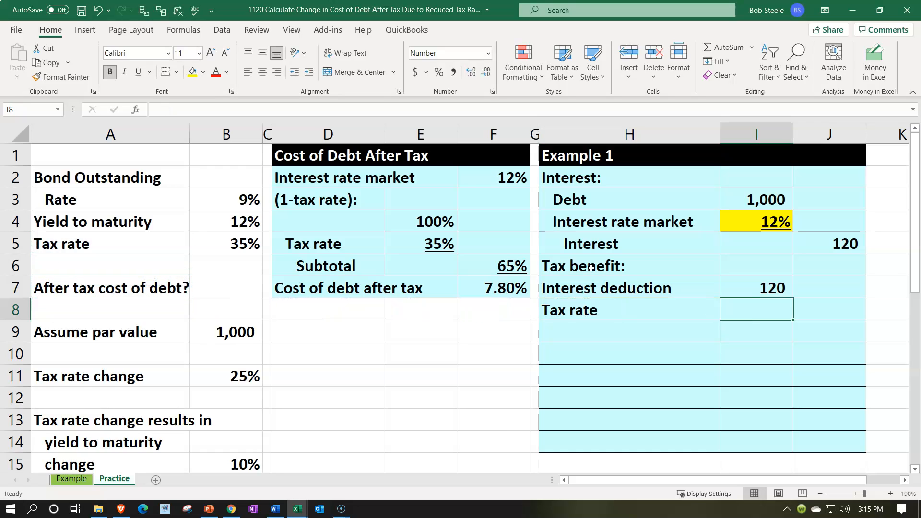
- Link the tax rate in I8 to cell E5 and format it as a percentage
type("=")
key("Left")
key("Left")
key("Left")
key("Left")
key("Up")
key("Up")
key("Up")
key("ctrl+Return")
left_click(439, 72)
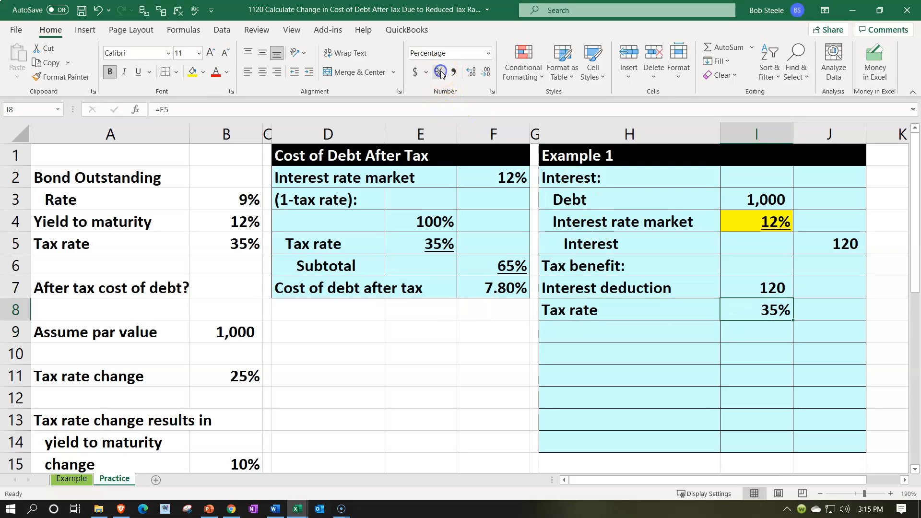
- Enter the label "Tax benefit" without a colon in cell H9 below the Tax rate label
key("Down")
key("Left")
type("Tax ")
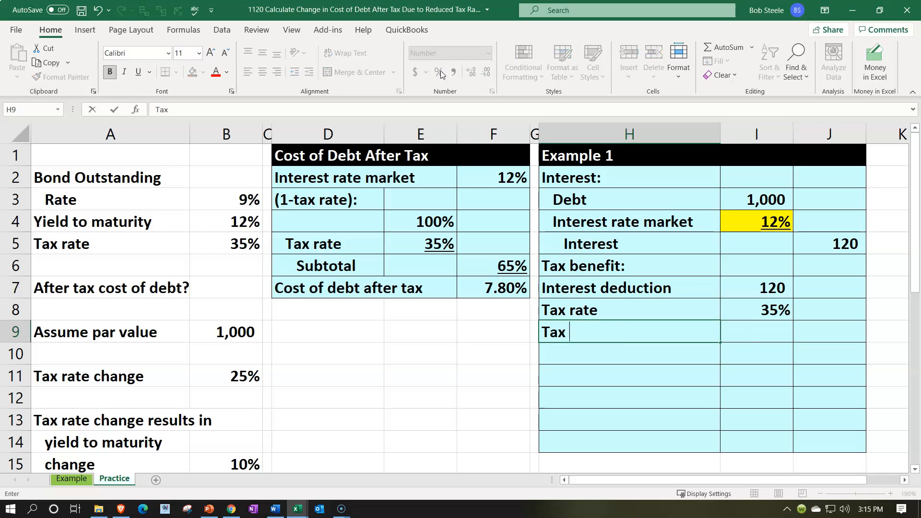
type("benefit")
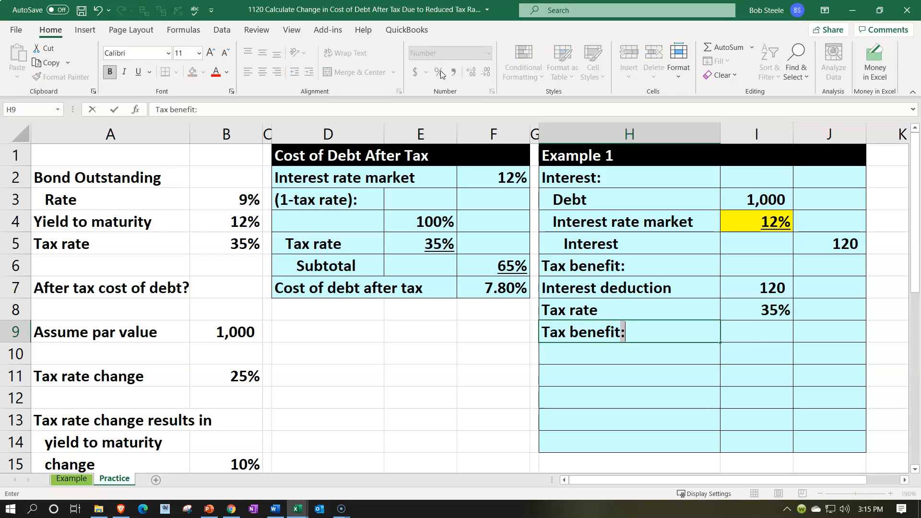
key("BackSpace")
- Calculate the tax benefit in J9 by multiplying the interest deduction by the tax rate with =I7*I8
key("Right")
key("Right")
type("=")
key("Left")
key("Up")
key("Up")
type("*")
key("Left")
key("Up")
key("Return")
key("Up")
key("Right")
key("Right")
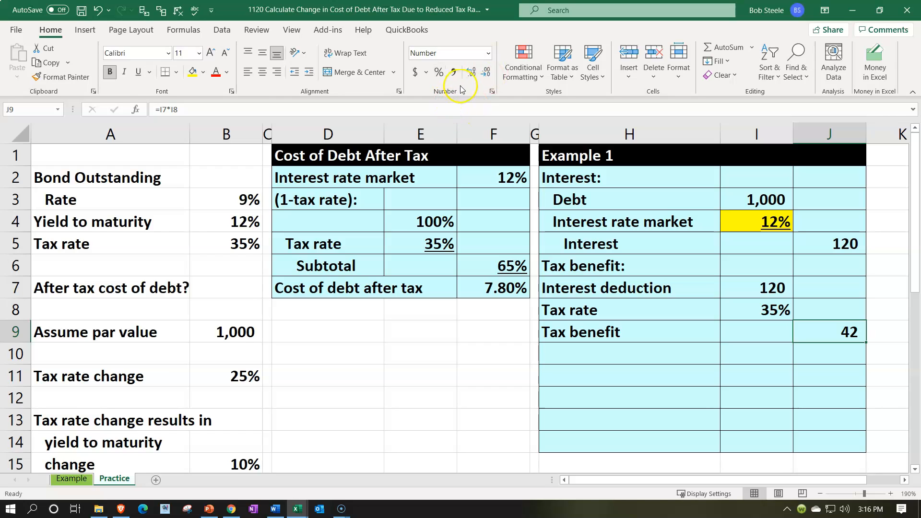
- Show the tax benefit in J9 with two decimal places and underline the tax rate in I8
left_click(471, 72)
left_click(471, 72)
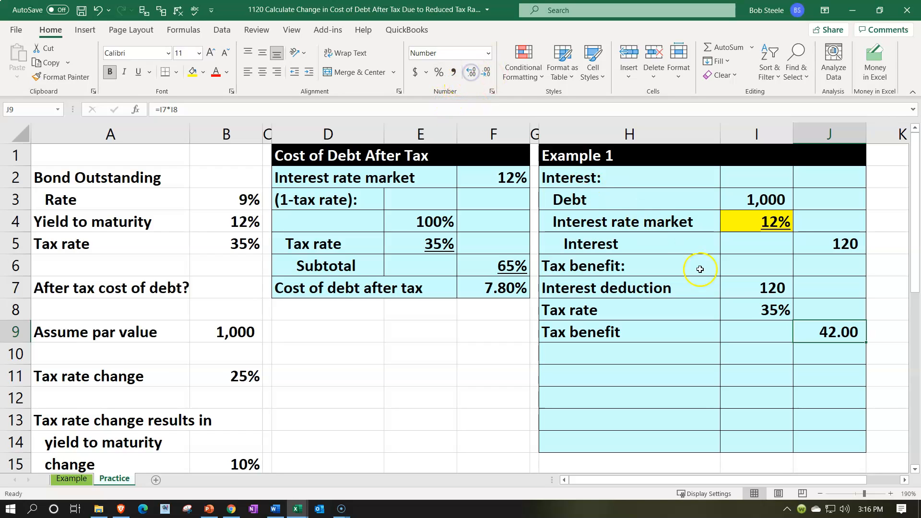
left_click(751, 309)
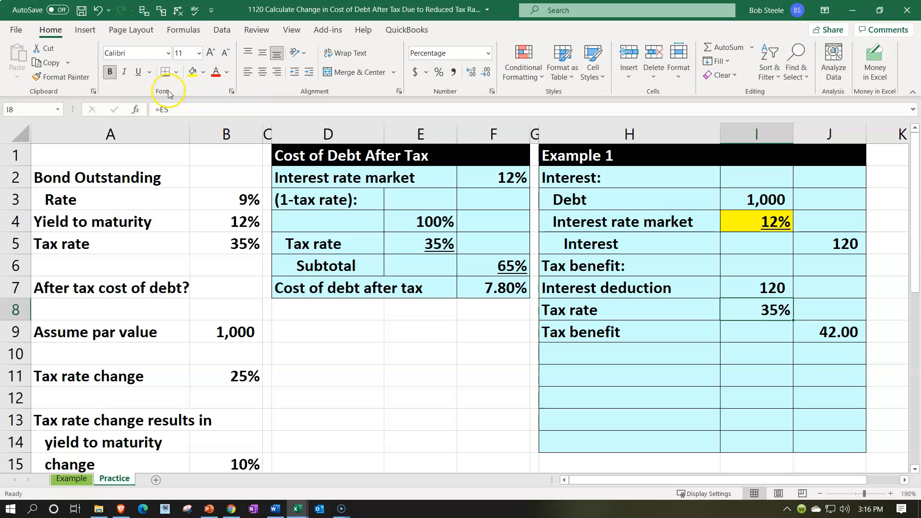
left_click(138, 71)
- Indent the labels in H7:H9 by one level, and the Tax benefit label in H9 by one additional level
left_click_drag(627, 288, 627, 330)
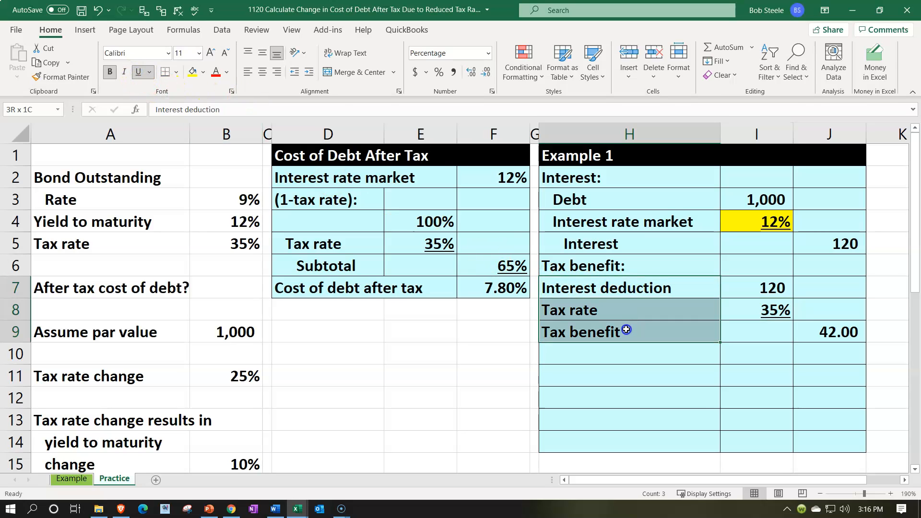
left_click(309, 72)
left_click(643, 328)
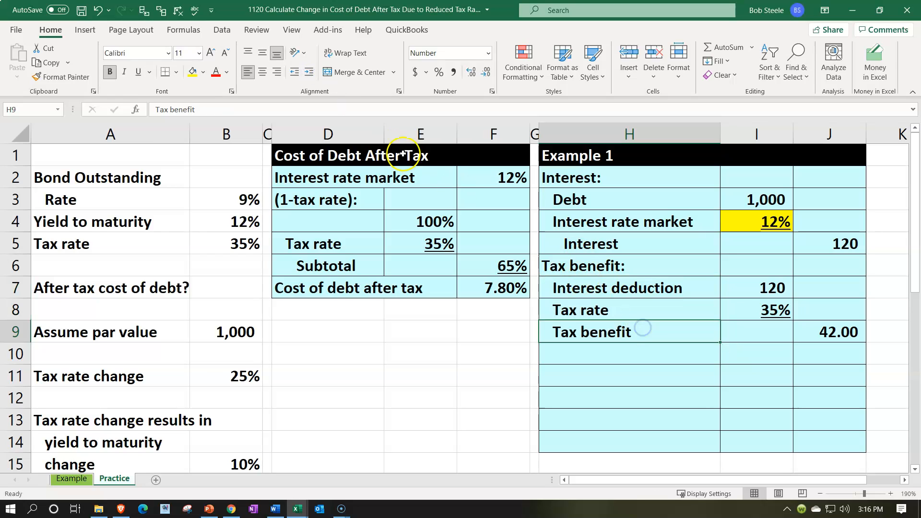
left_click(309, 71)
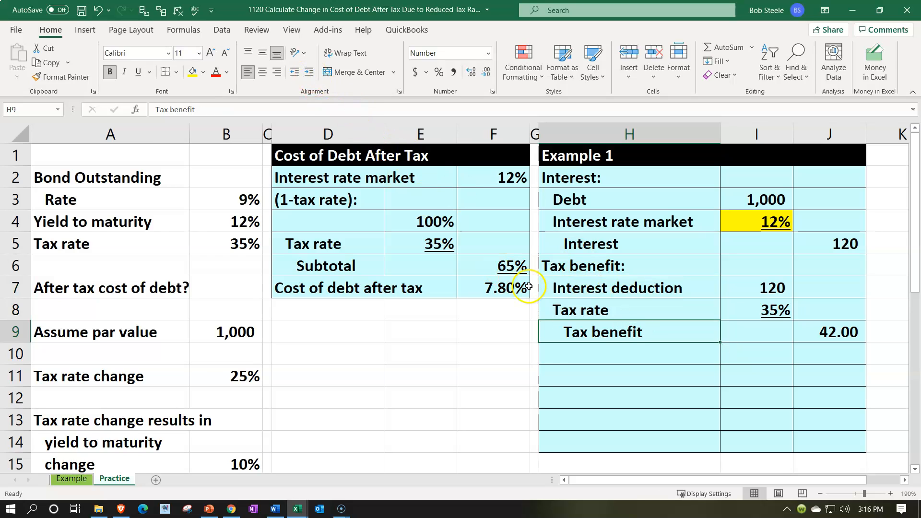
- Enter the label "Cost of debt after taxes" in cell H10
left_click(564, 357)
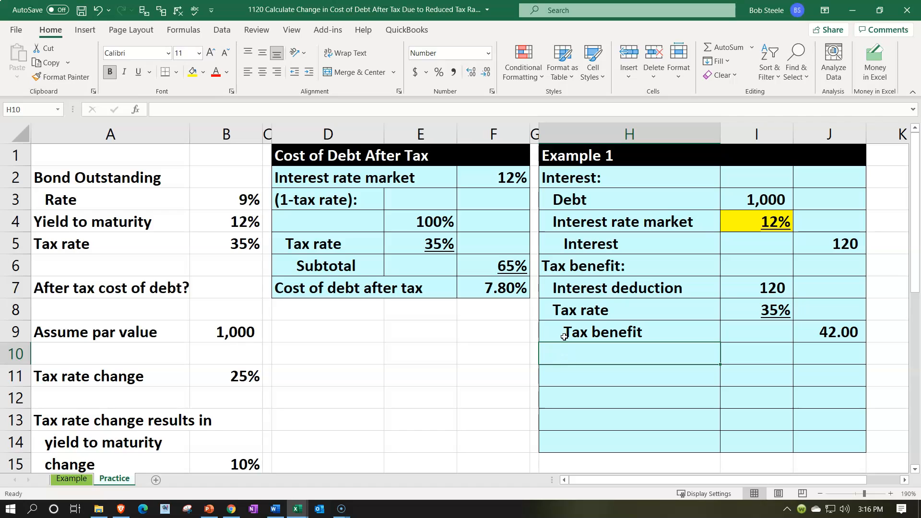
type("Cost of debt after")
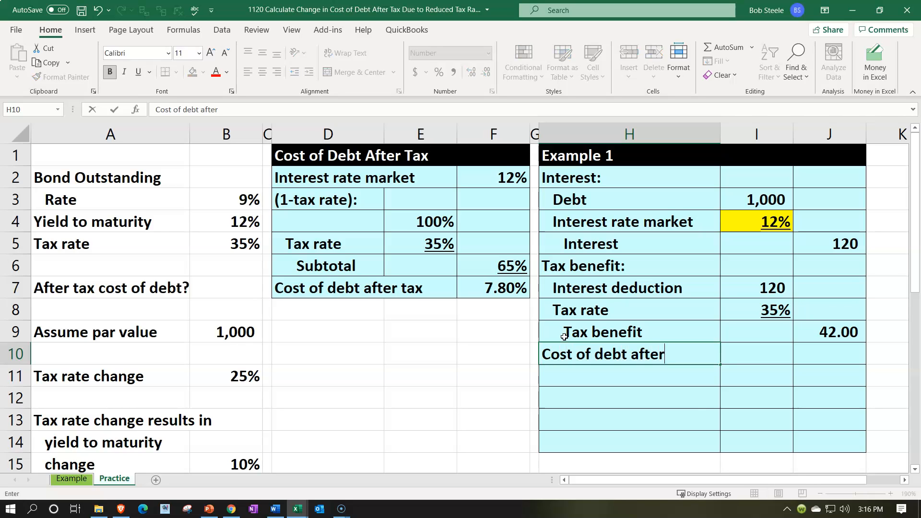
type(" taxes")
key("Right")
key("Right")
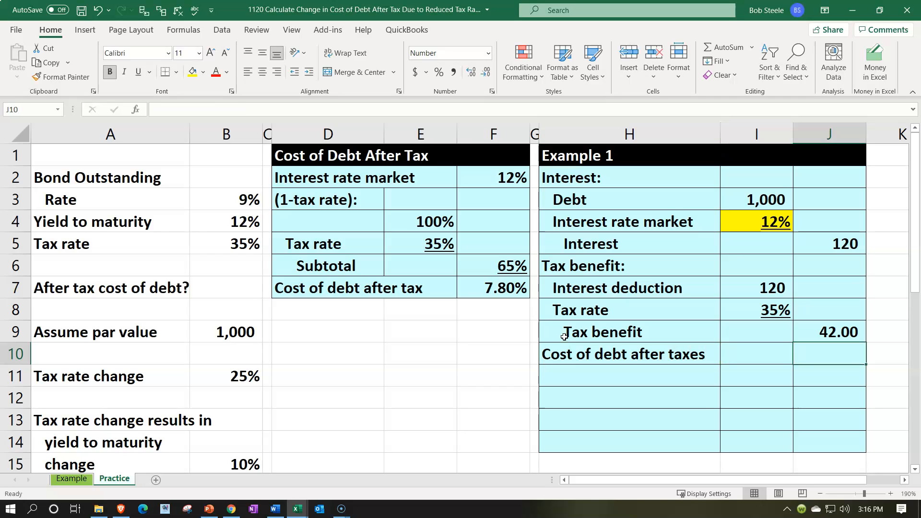
- Calculate the cost of debt after taxes in J10 as interest minus tax benefit with =J5-J9
type("=")
key("Up")
key("Up")
key("Up")
key("Up")
key("Up")
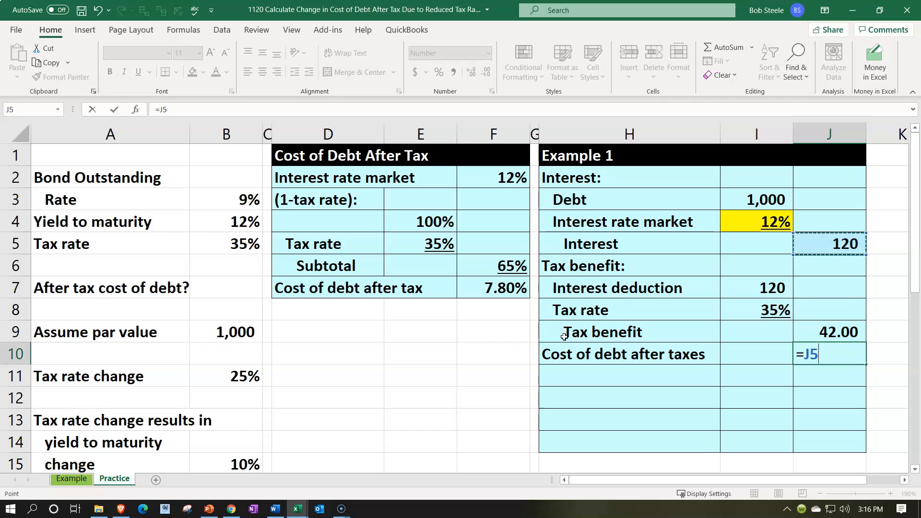
type("-")
key("Down")
key("Down")
key("Down")
key("Down")
key("Return")
key("Up")
key("Right")
key("Right")
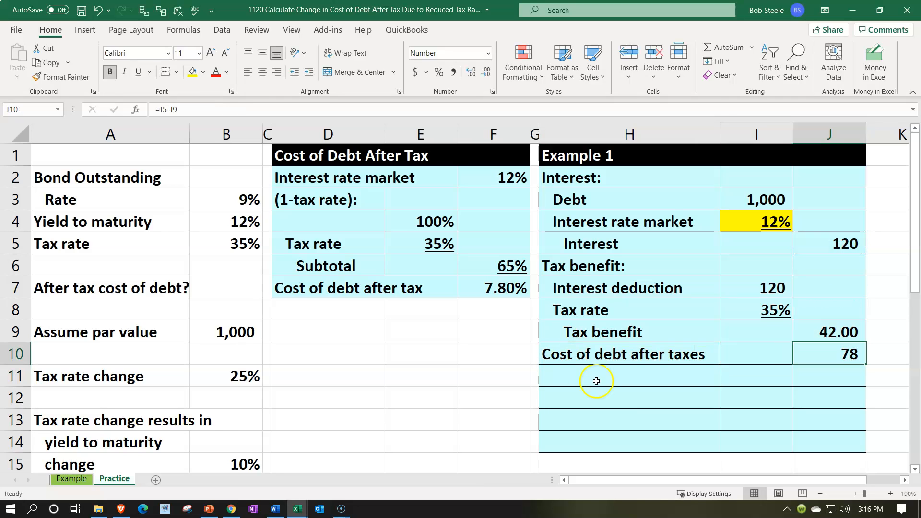
- Format the tax benefit in J9 to show no decimal places and underline it
left_click(813, 334)
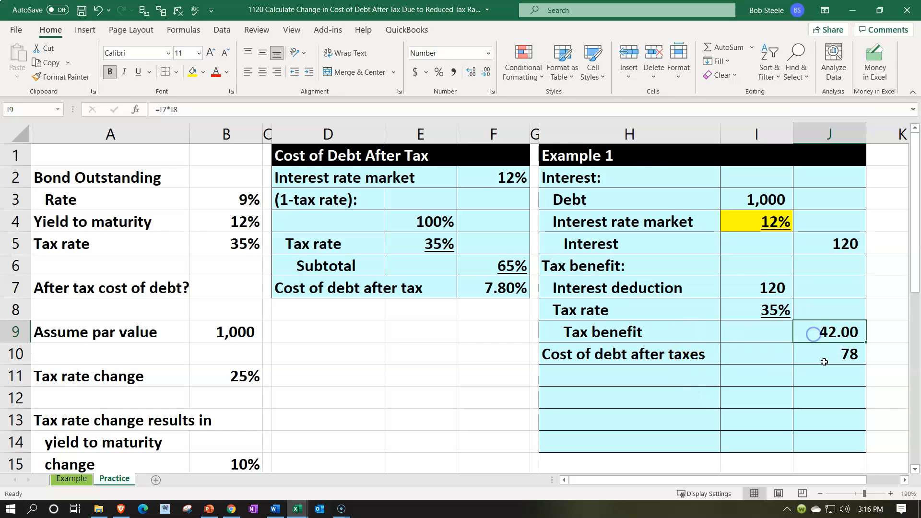
left_click(487, 71)
left_click(488, 70)
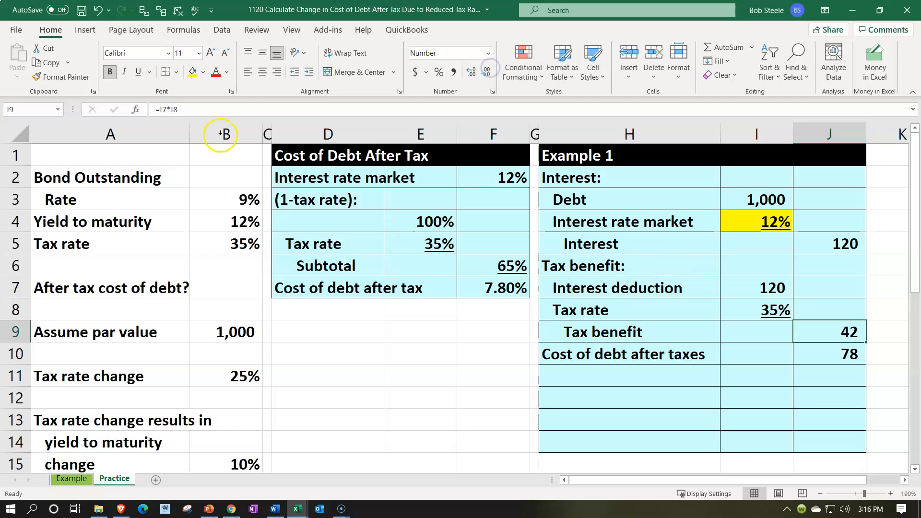
left_click(140, 72)
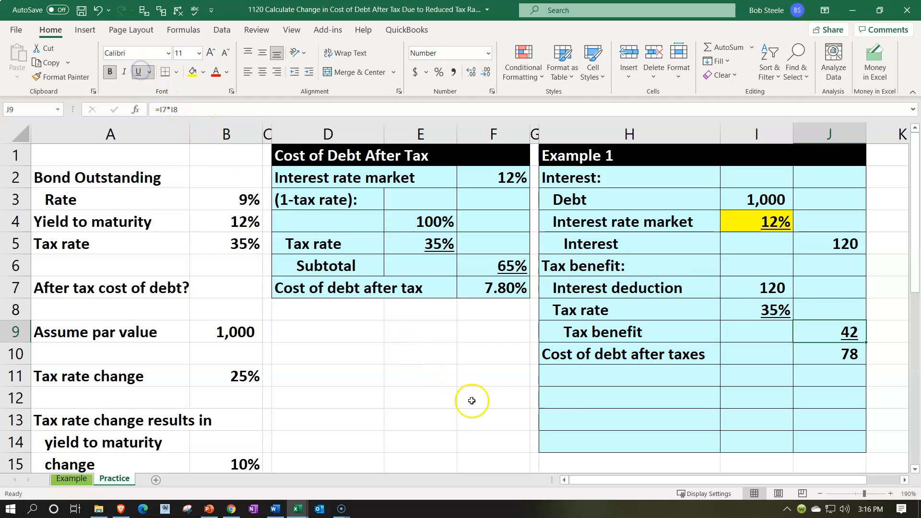
- Enter the heading "Cost of debt after tax %:" in cell H11
left_click(568, 381)
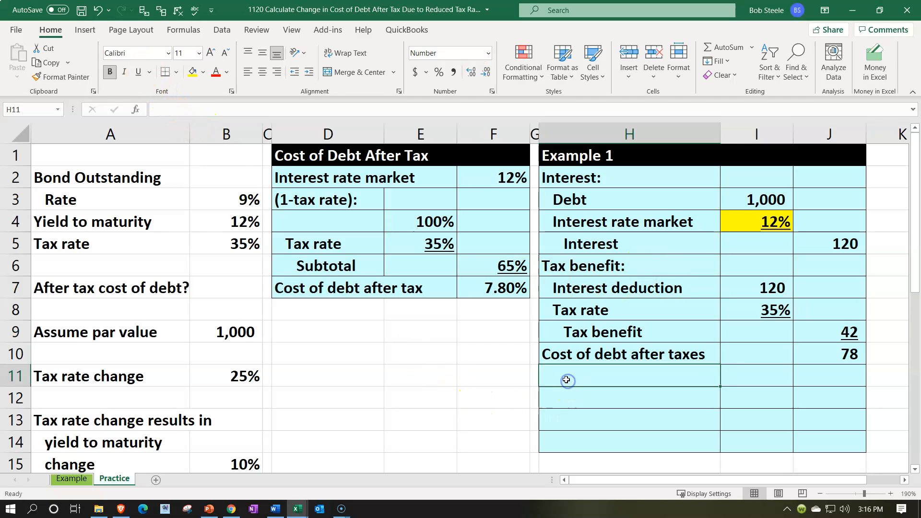
type("Cost of debt ")
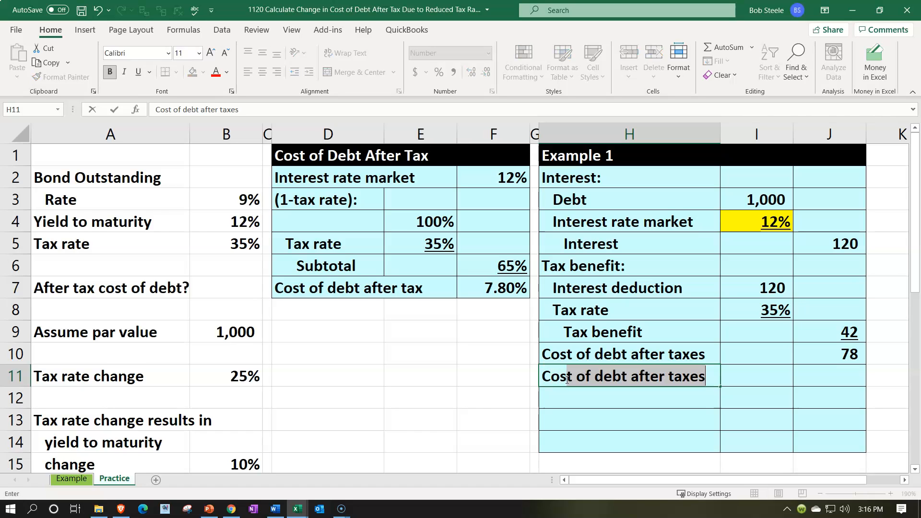
type("after tax ")
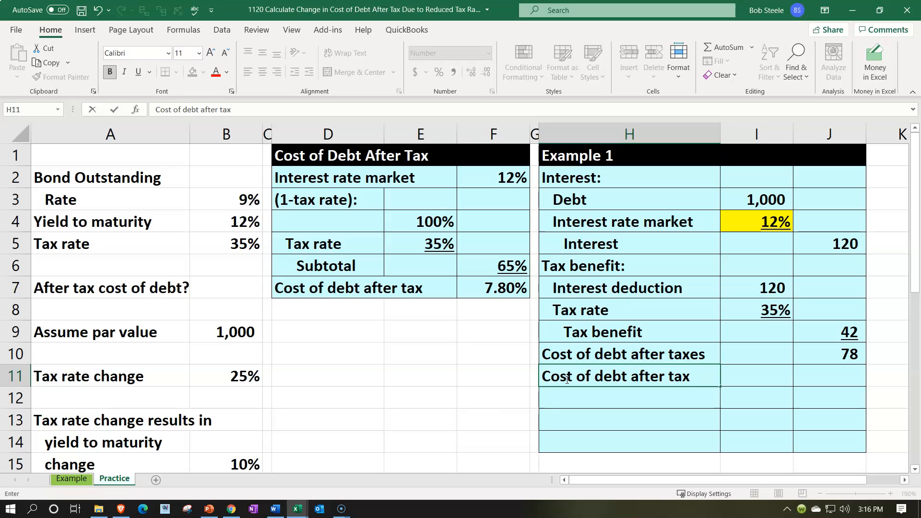
type("%")
key("Return")
- Link H12 to the Cost of debt after taxes label in H10, and I12 to its amount in J10
type("+")
key("Up")
key("Up")
key("Tab")
type("=")
key("Right")
key("Up")
key("Up")
key("Return")
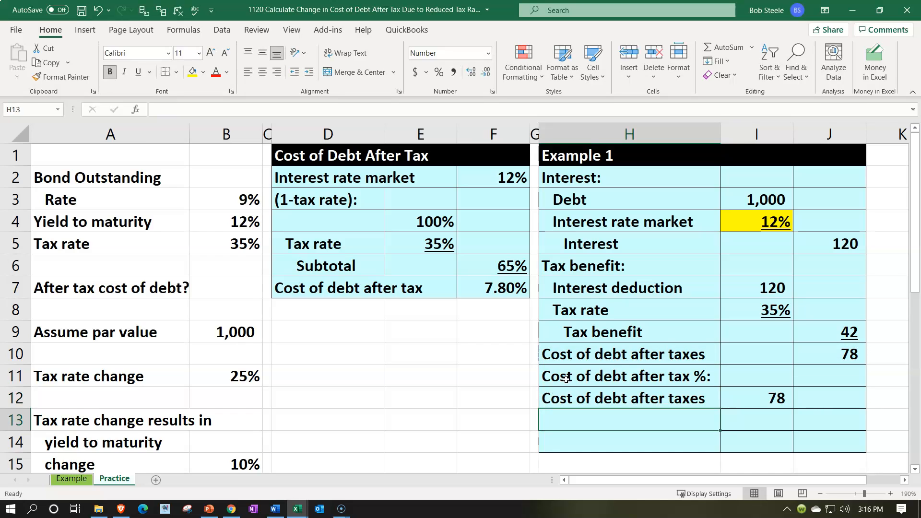
- Fill H13 with a cell reference to the "Debt" label in H3
type("=")
key("Up")
key("Up")
key("Up")
key("Up")
key("Up")
key("Up")
key("Up")
key("Up")
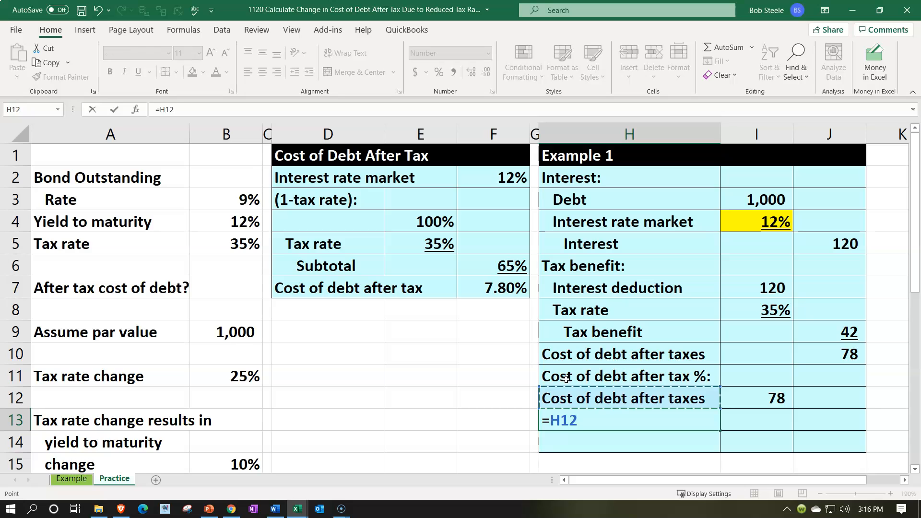
key("Up")
key("Up")
key("Tab")
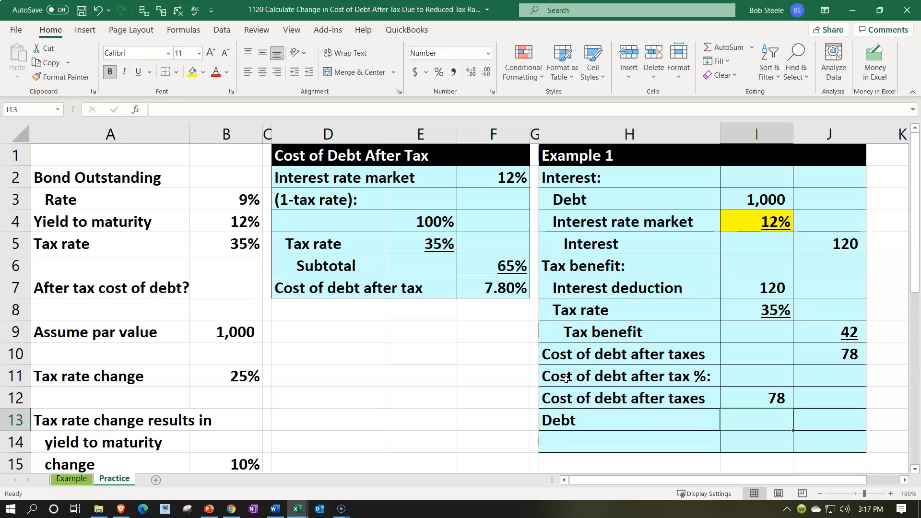
- Link the debt amount in I13 to cell I3 and underline it
type("=")
key("Up")
key("Up")
key("Up")
key("Up")
key("Up")
key("Up")
key("Up")
key("Up")
key("Up")
key("Up")
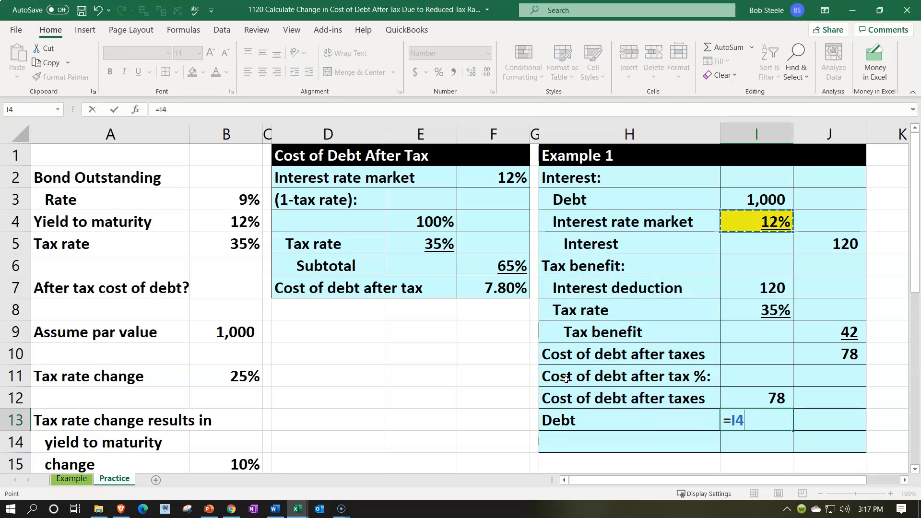
key("ctrl+Return")
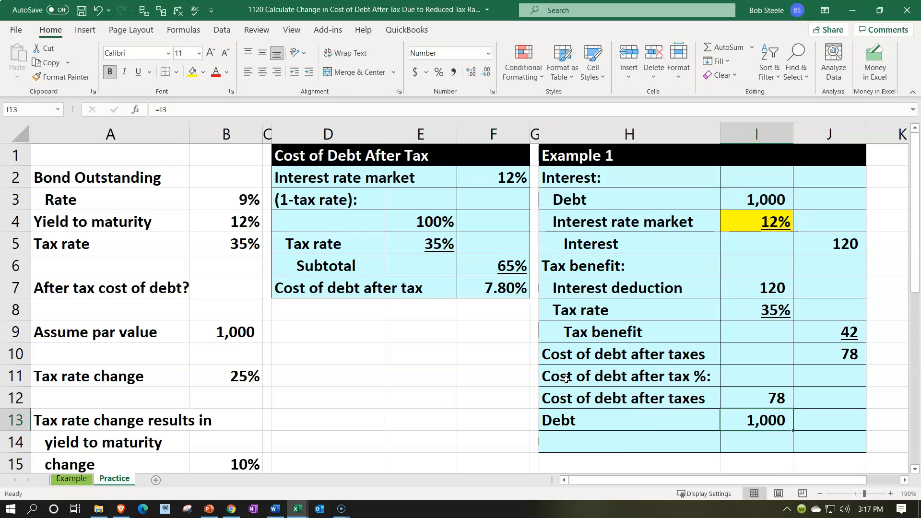
left_click(137, 72)
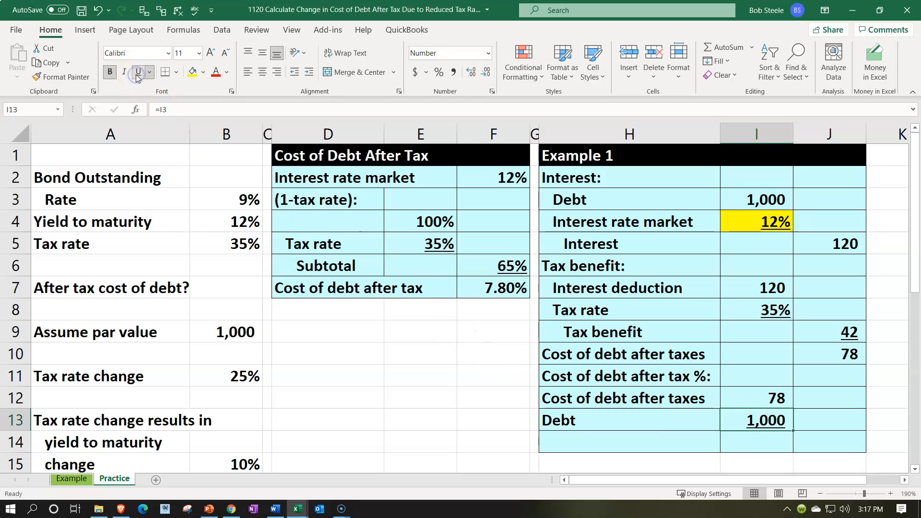
- Enter the label "Cost of debt after taxes %" in cell H14
key("Down")
key("Left")
type("Cos")
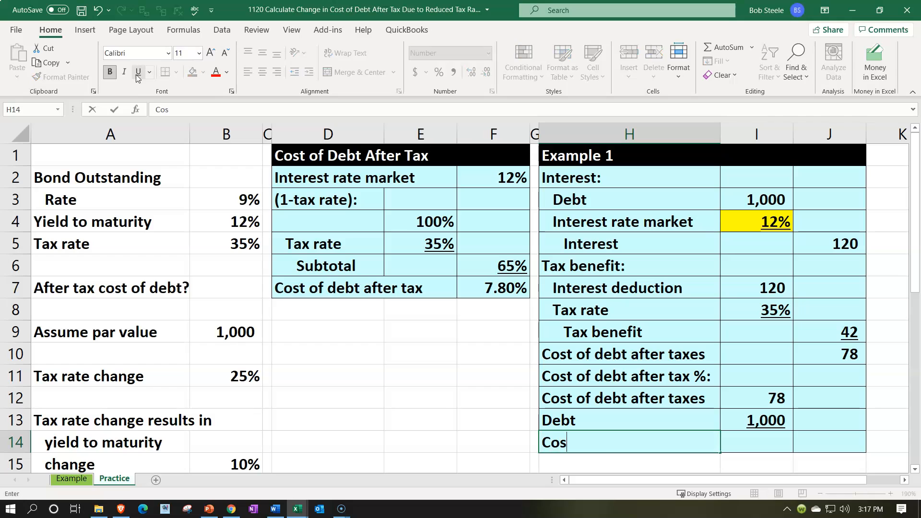
type("t of debt aft")
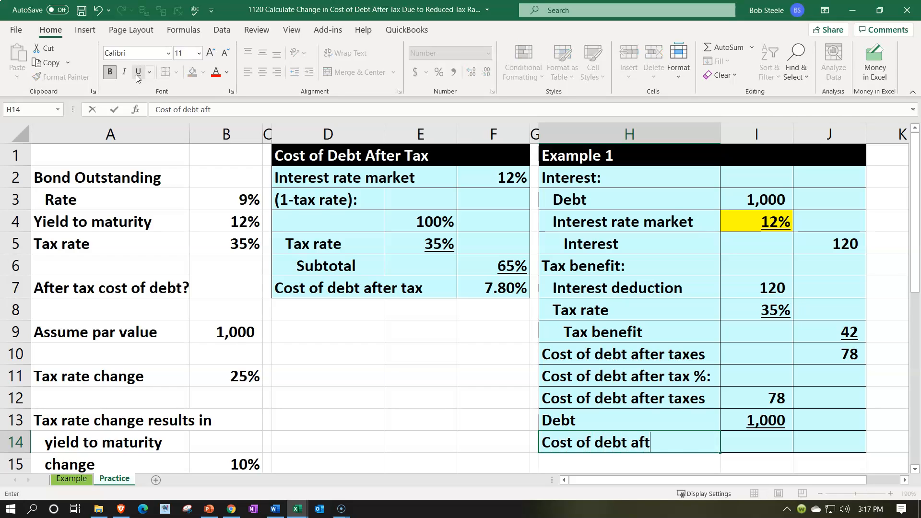
type("er taxes")
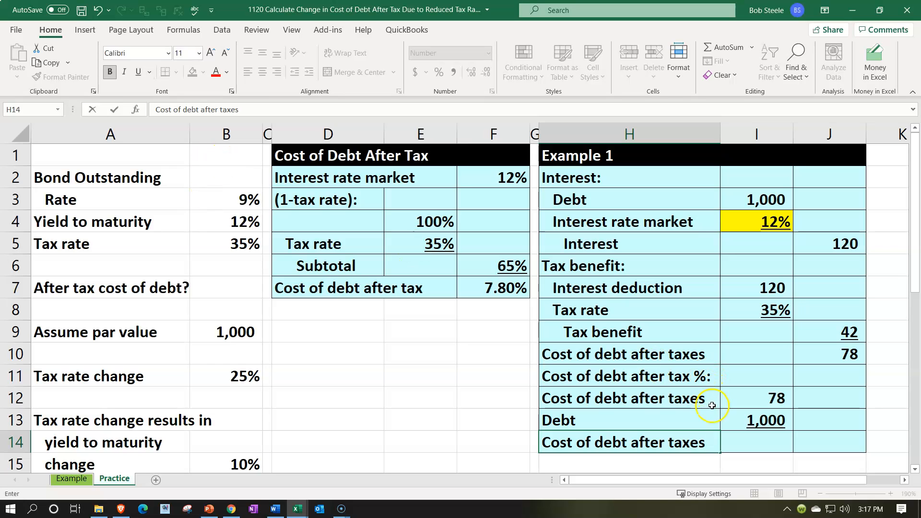
key("BackSpace")
key("BackSpace")
key("BackSpace")
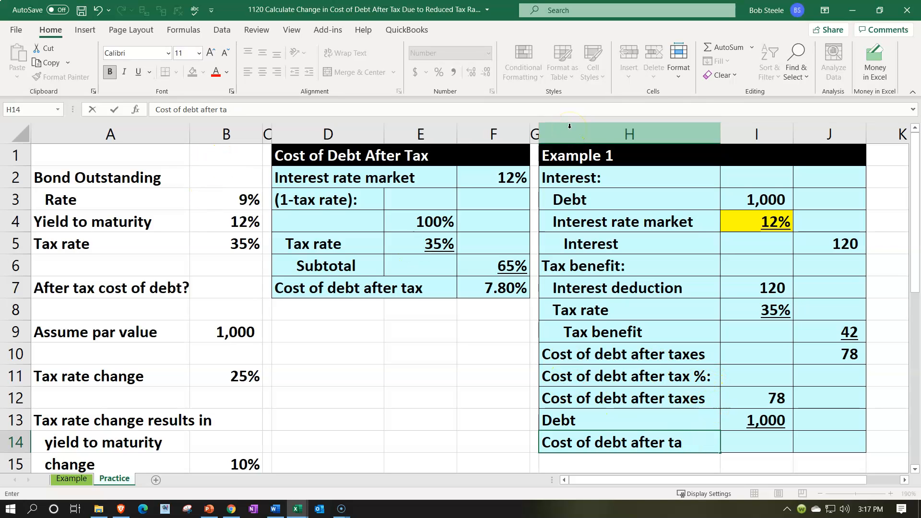
type("taxes %")
key("Return")
- Calculate the after-tax cost of debt percentage in J14 with the formula =I12/I13
key("Right")
key("Right")
key("Up")
type("=")
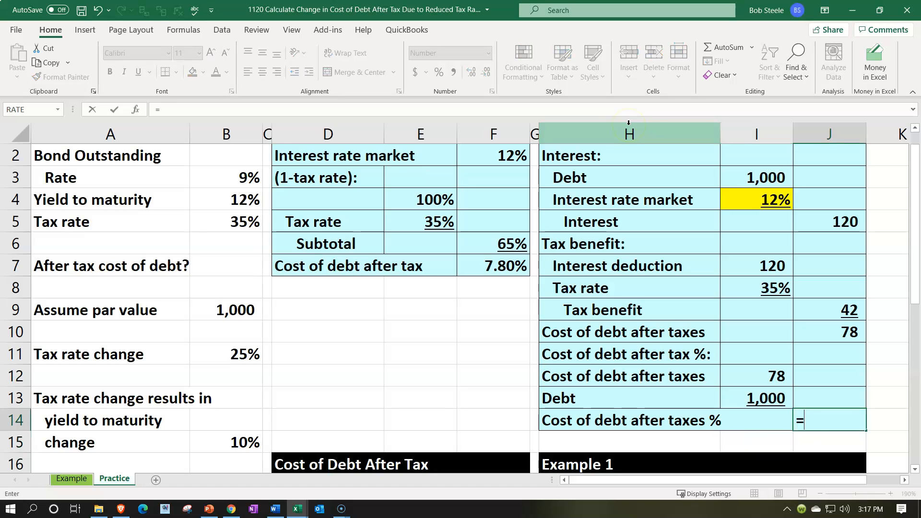
key("Left")
key("Up")
key("Up")
type("/")
key("Left")
key("Up")
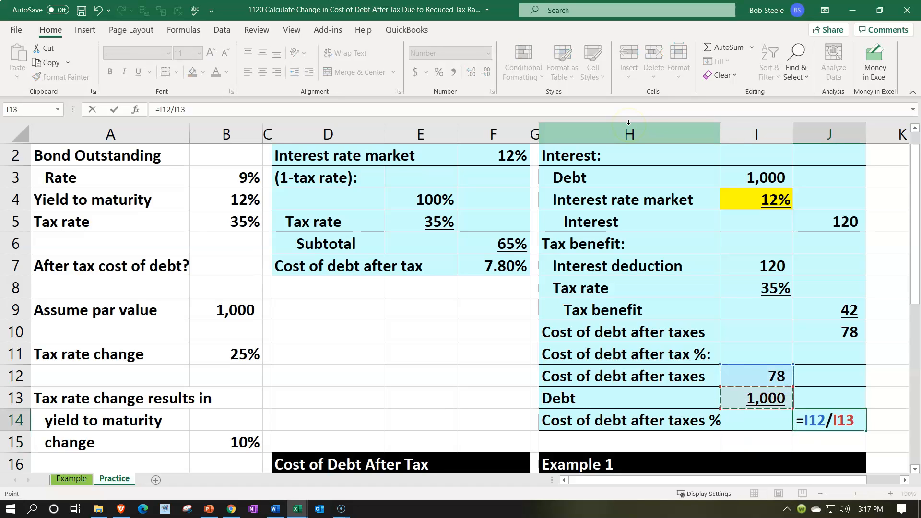
key("Return")
- Format J14 as a percentage with two decimals and compare it with the cost of debt after tax in F7
key("Up")
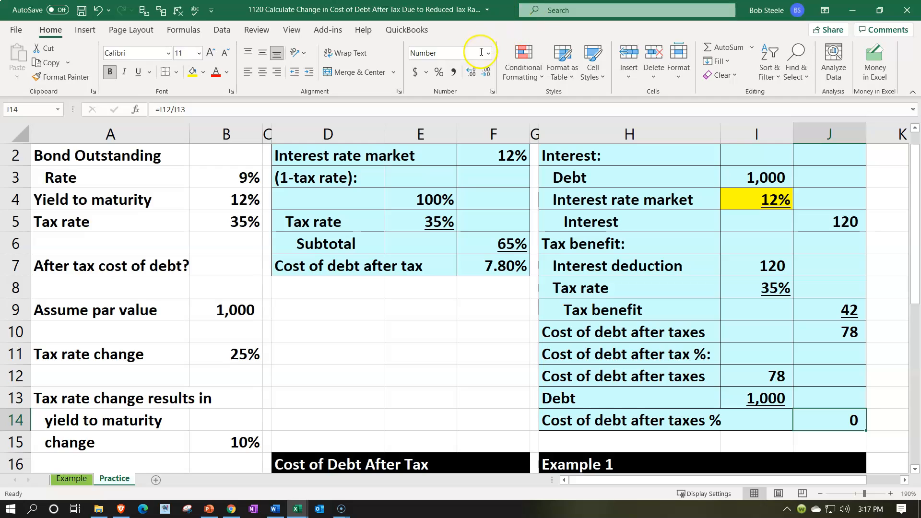
left_click(440, 77)
left_click(471, 71)
left_click(471, 72)
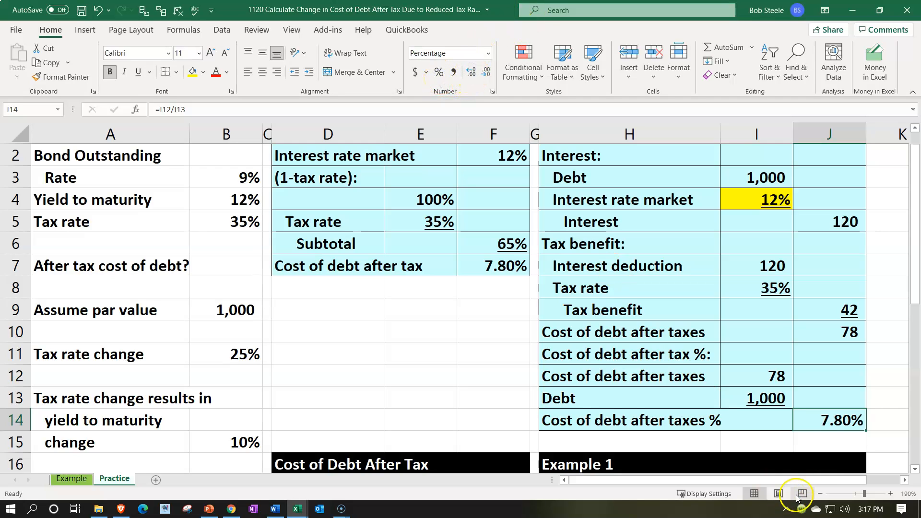
left_click(521, 265)
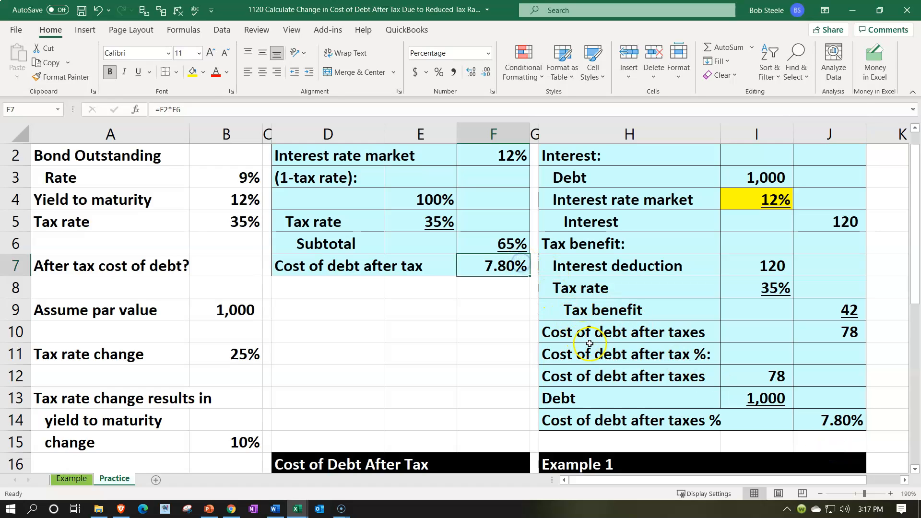
- Indent the labels in H12:H14 one level and indent H14 one level further
left_click_drag(612, 377, 614, 418)
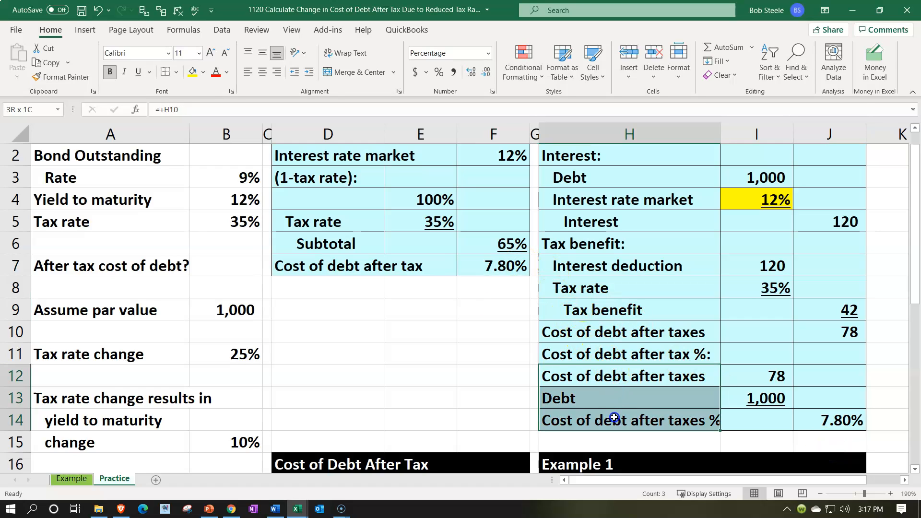
left_click(309, 72)
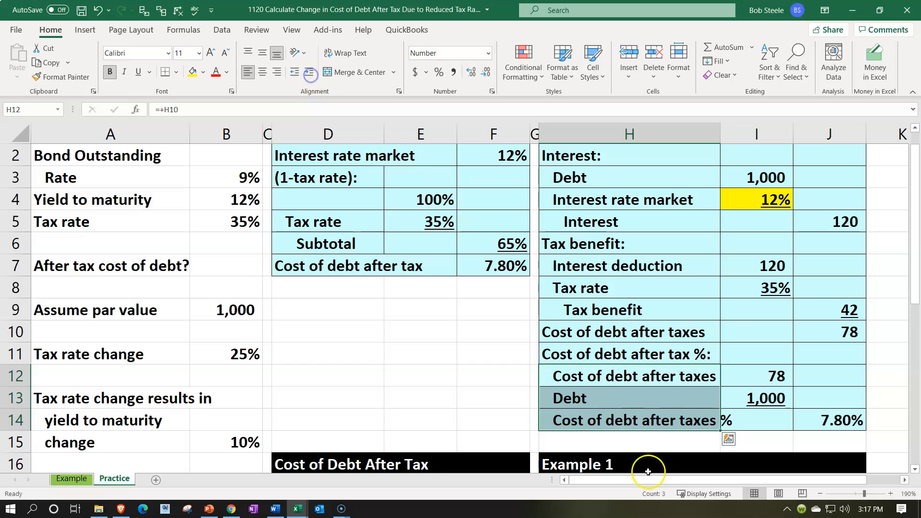
left_click(619, 421)
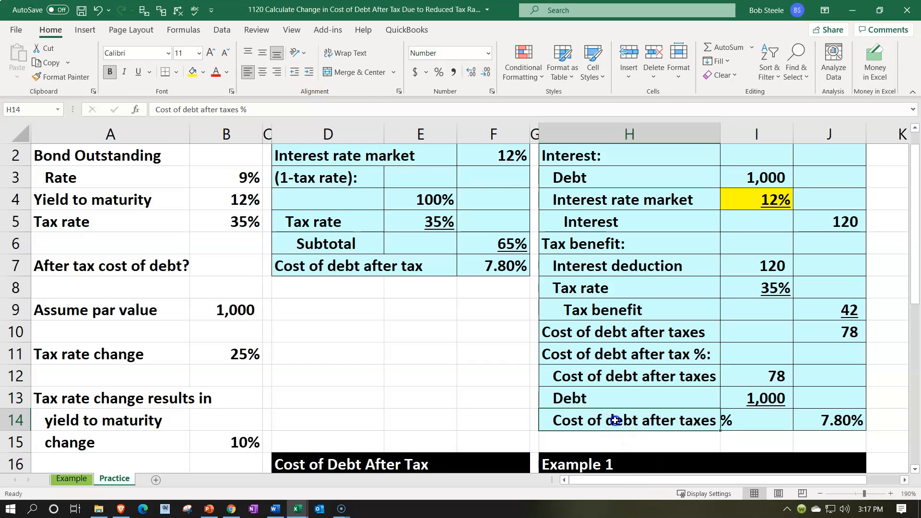
left_click(338, 79)
left_click(358, 371)
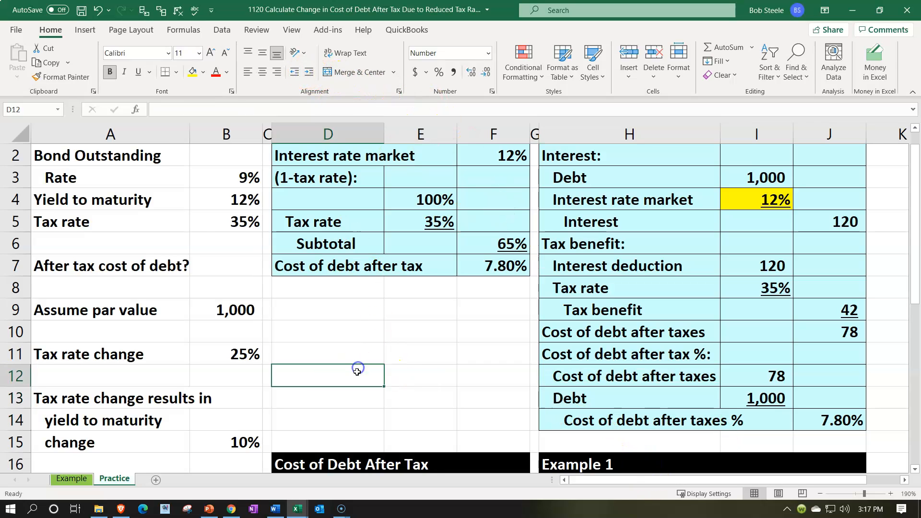
- Check the changed tax rate and yield to maturity inputs, and enter the label "Interest rate market" in D17
scroll(196, 352, "down", 2)
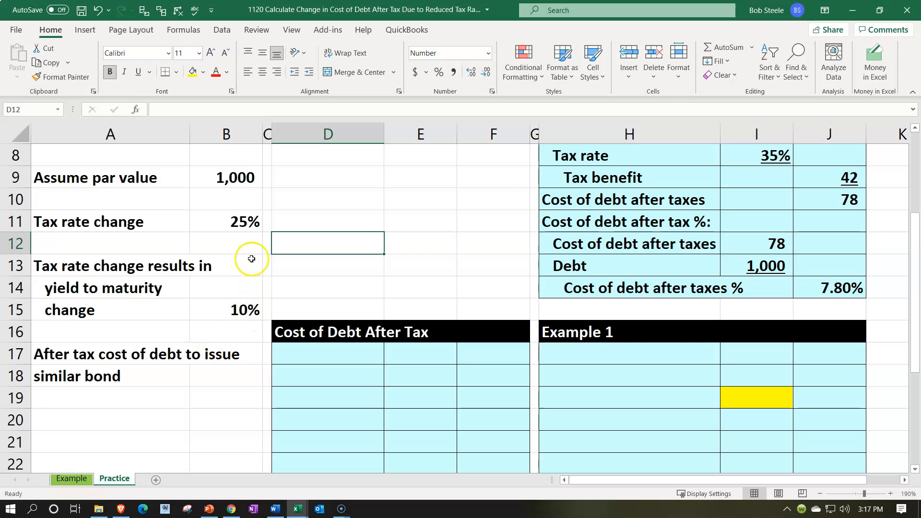
left_click(232, 212)
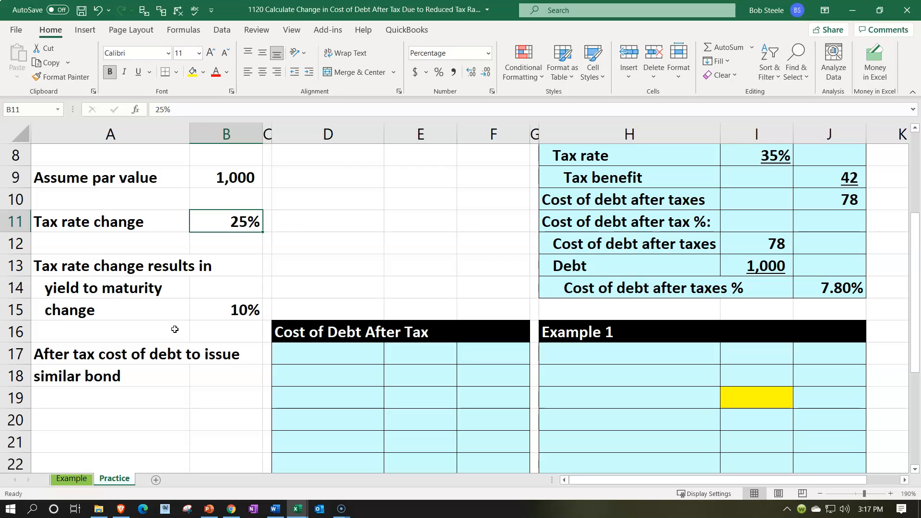
left_click(196, 313)
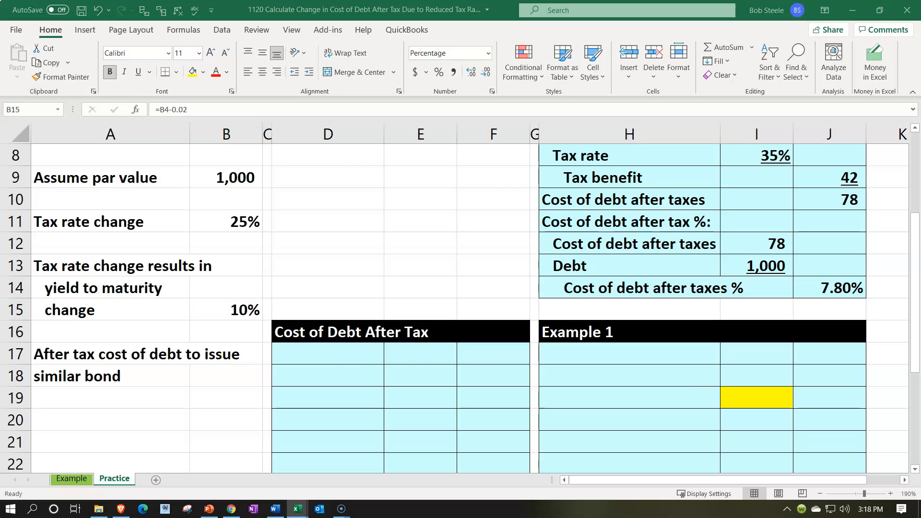
left_click(344, 354)
left_click(344, 354)
scroll(344, 353, "down", 1)
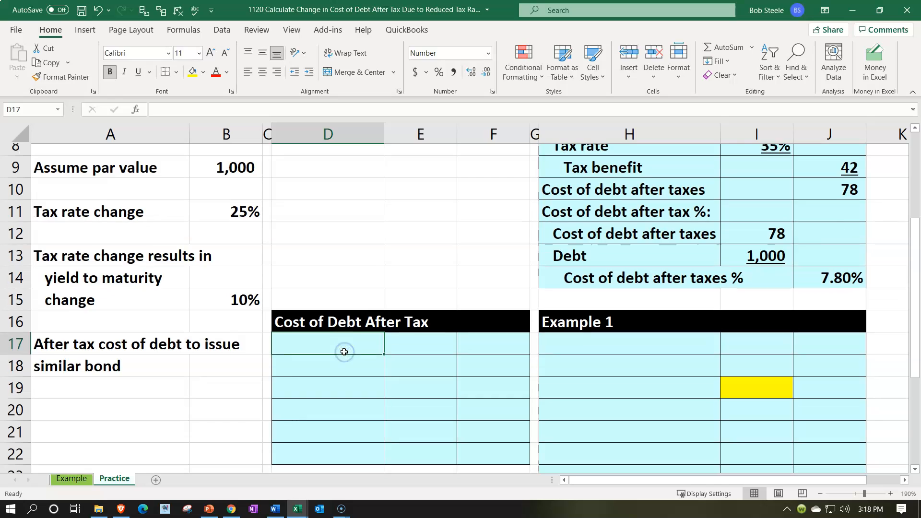
type("I")
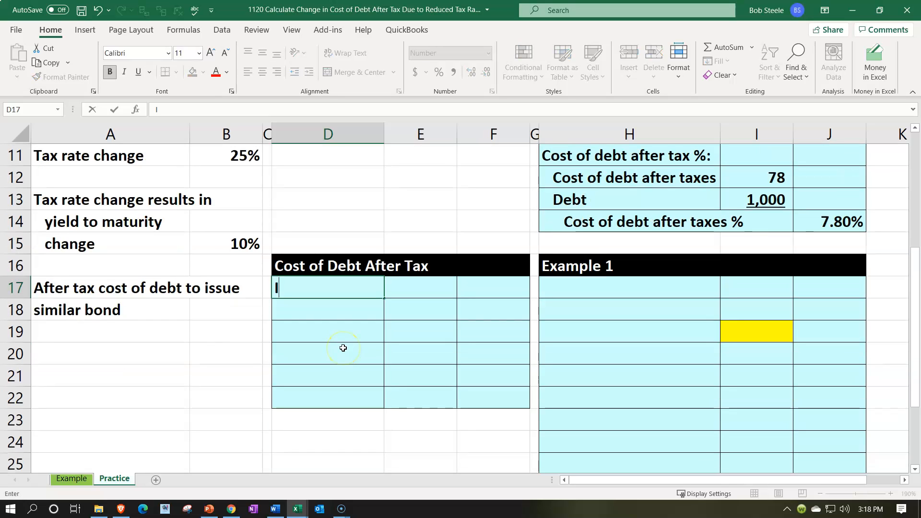
type("nterest rate")
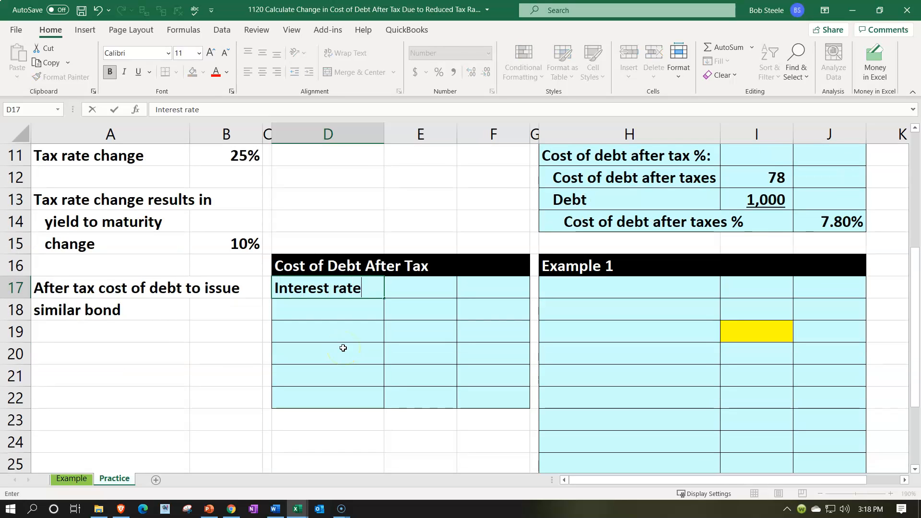
type(" marke")
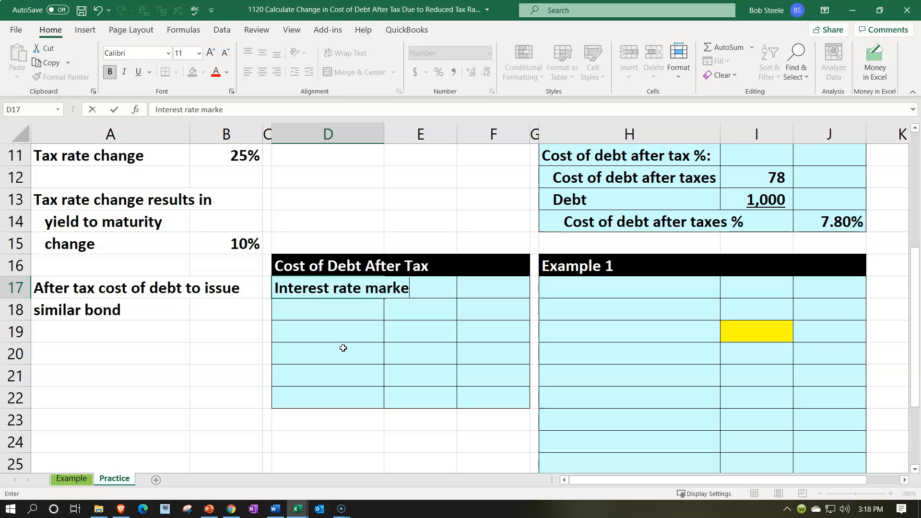
type("t")
- Link F17 to the changed yield to maturity in B15 and format it as a percentage
key("Tab")
key("Tab")
type("=")
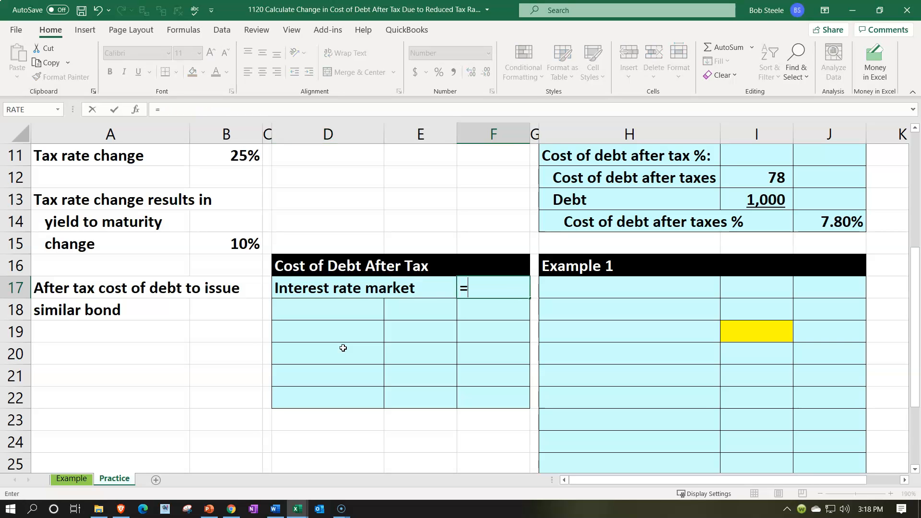
scroll(343, 348, "up", 1)
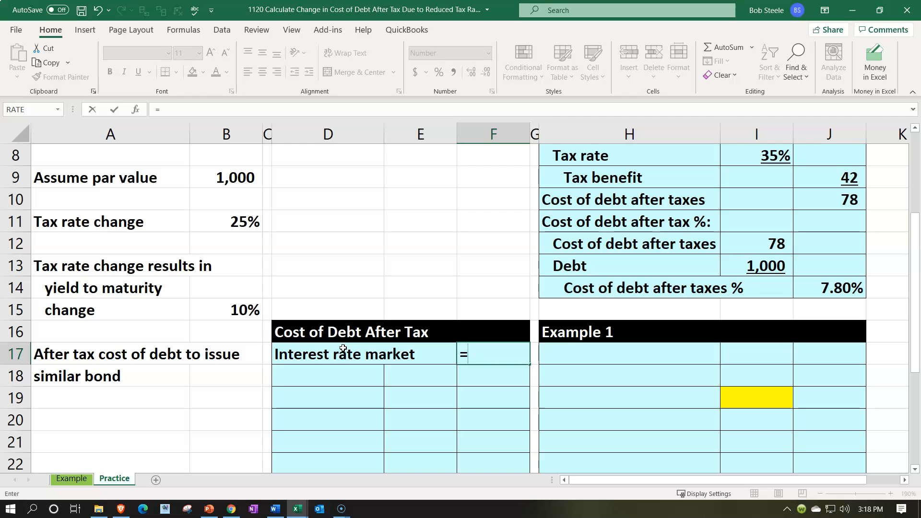
scroll(343, 348, "up", 2)
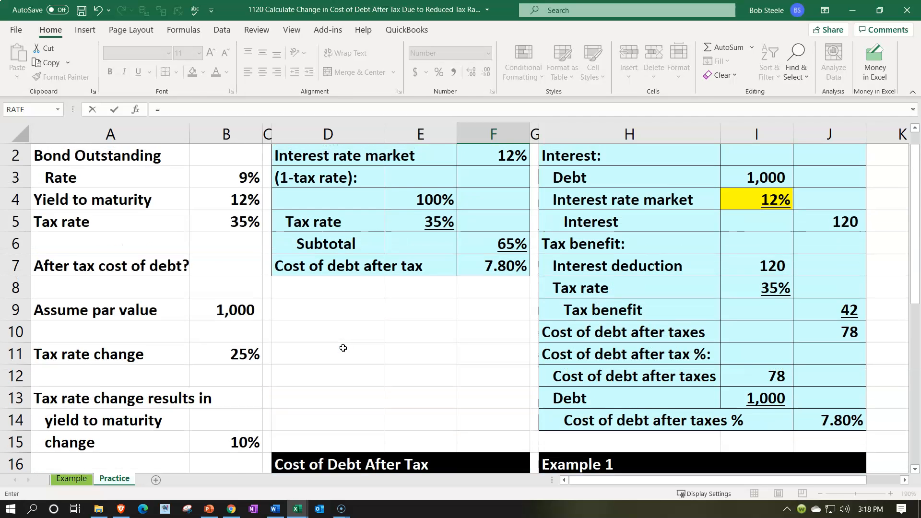
scroll(343, 348, "down", 1)
left_click(242, 375)
key("Return")
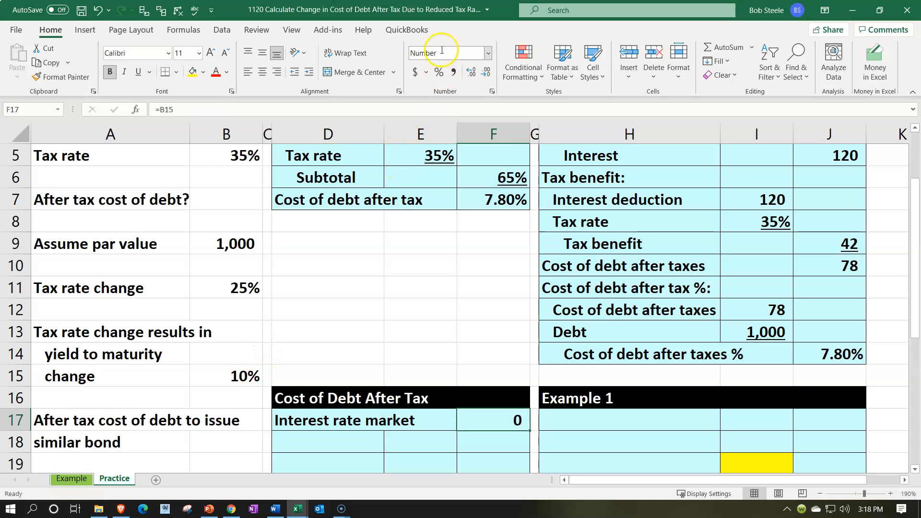
left_click(439, 72)
- Enter the label "(1-tax rate):" in cell D18
scroll(552, 422, "down", 1)
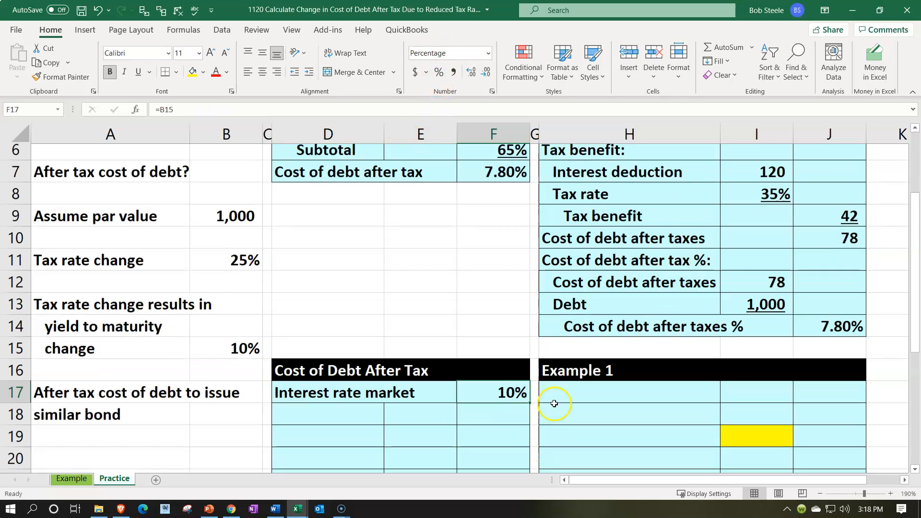
scroll(555, 403, "down", 1)
key("Left")
key("Left")
key("Down")
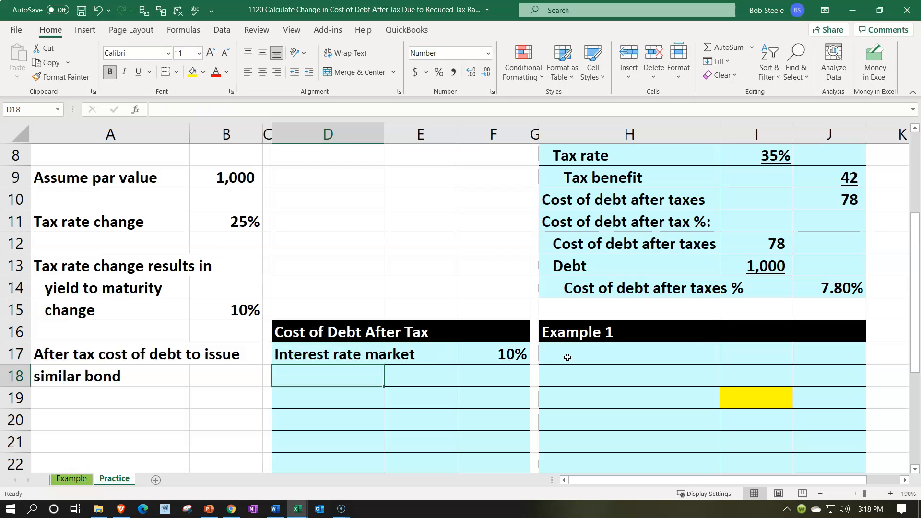
type("(")
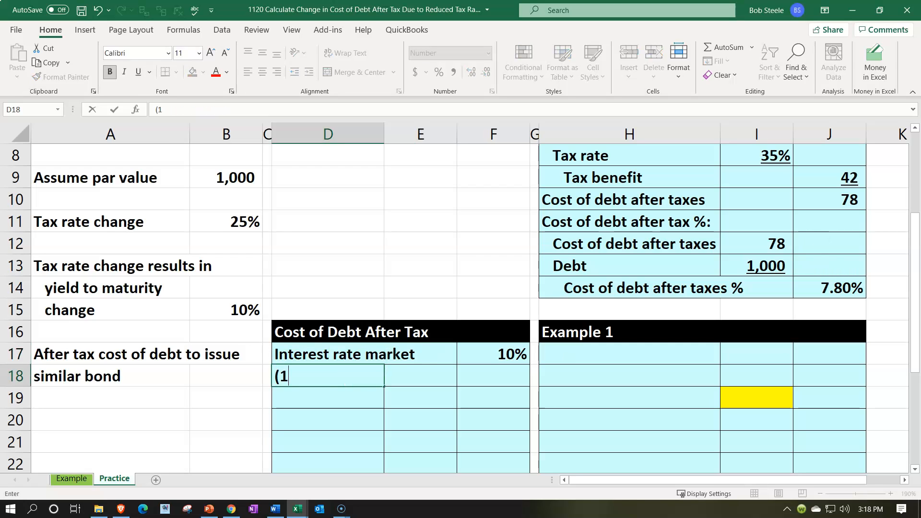
type("1-tax rate")
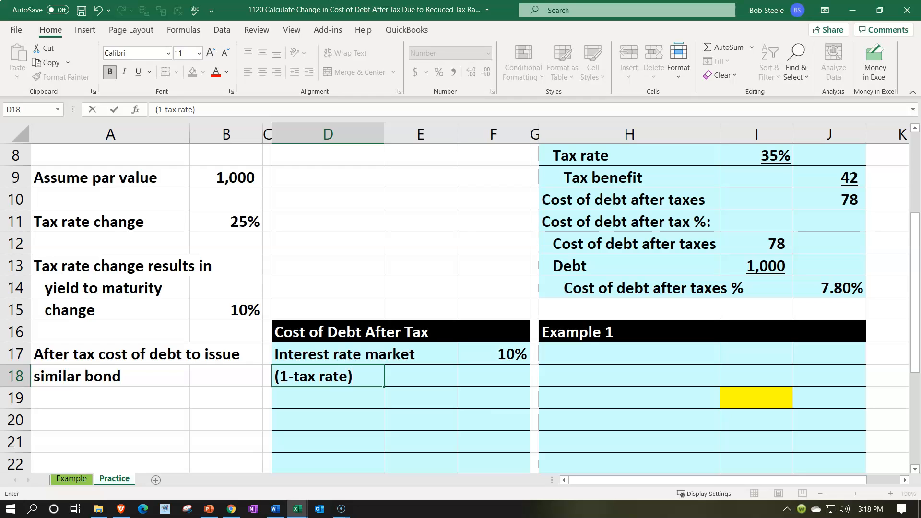
key("Return")
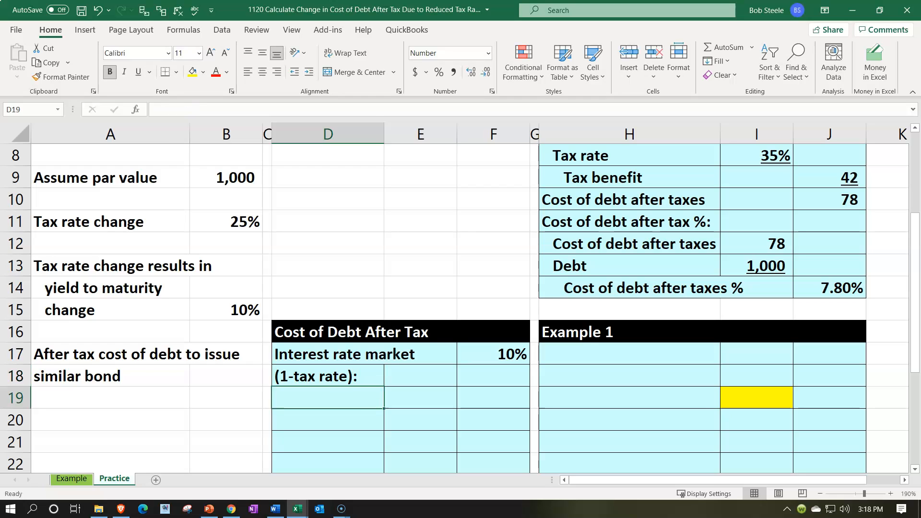
- Enter the value 1 in cell E19
key("Tab")
type("1")
key("Return")
- Fill D20 with a cell reference to the "Tax rate change" label in A11
type("+")
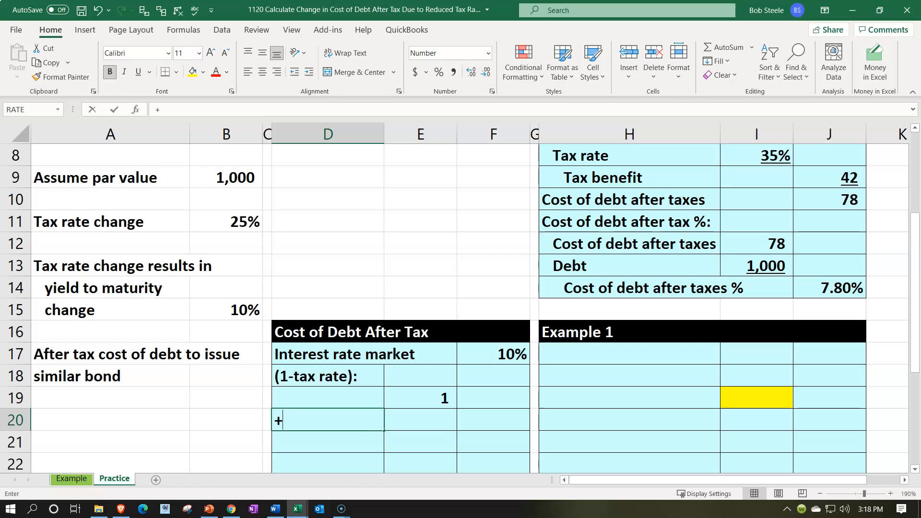
key("Left")
key("Left")
key("Left")
key("Up")
key("Up")
key("Up")
key("Up")
key("Up")
key("Up")
key("Up")
key("Up")
key("Up")
key("Tab")
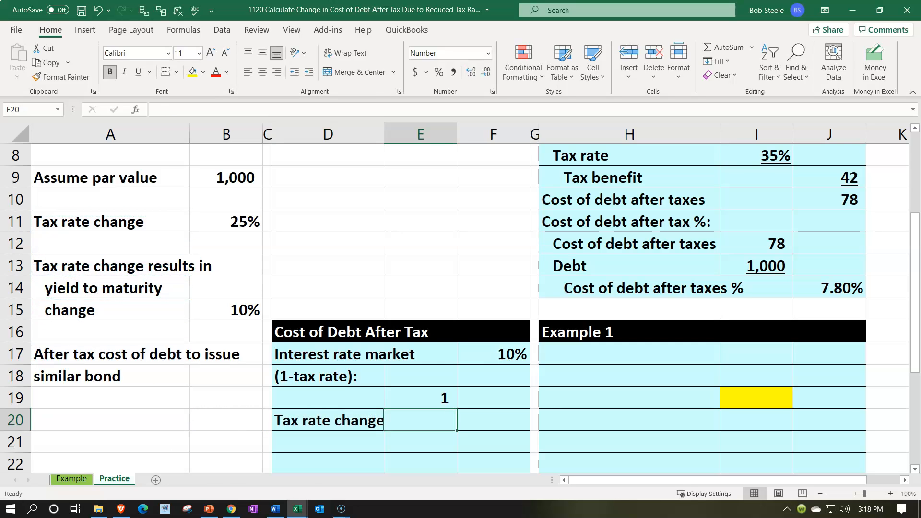
- Link E20 to the changed tax rate in cell B11
type("=")
key("Left")
key("Left")
key("Left")
key("Up")
key("Up")
key("Up")
key("Up")
key("Up")
key("Up")
key("Up")
key("Up")
key("Up")
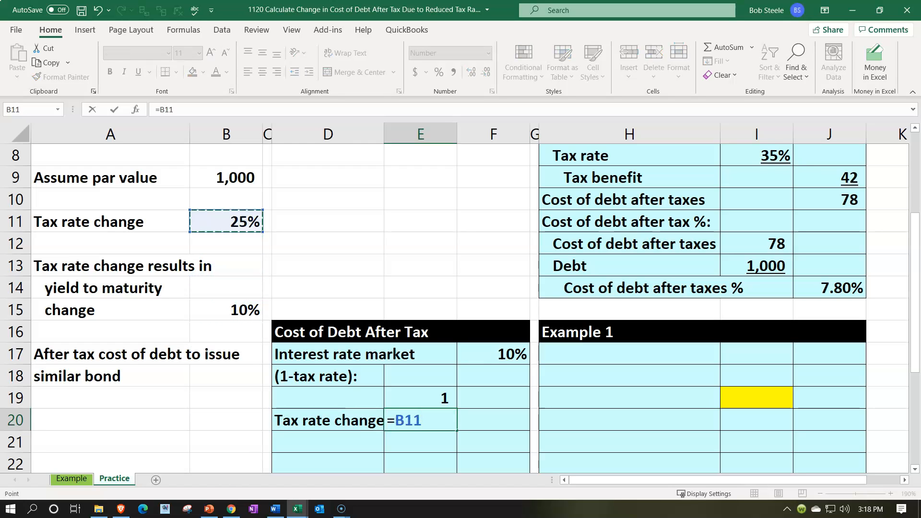
key("Return")
- Format E19:E20 as percentages and underline E20
key("Up")
key("shift+Up")
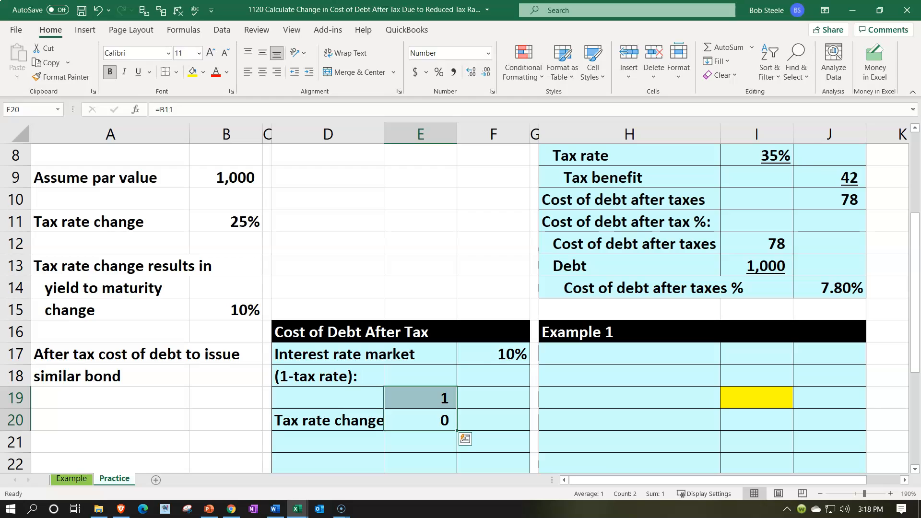
left_click(439, 72)
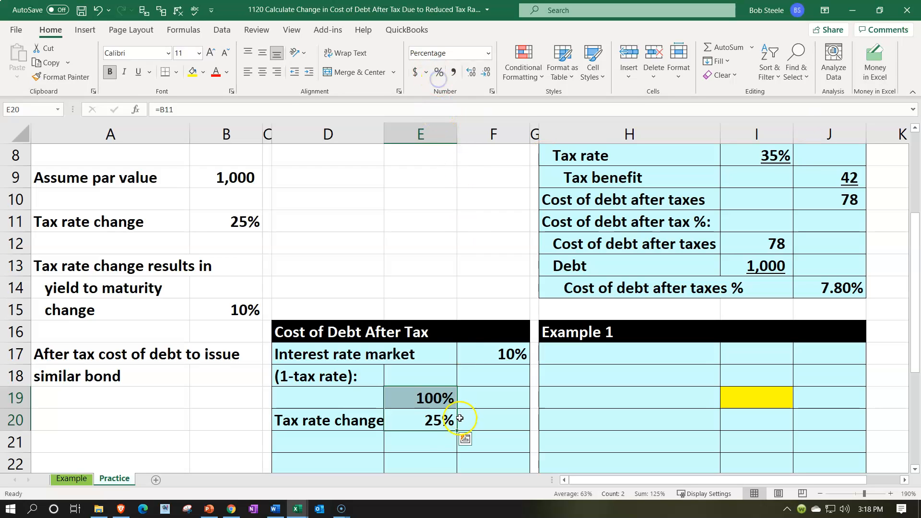
left_click(434, 421)
left_click(138, 71)
- Enter the label "Subtotal" in cell D21
scroll(318, 227, "down", 1)
scroll(318, 226, "down", 2)
left_click(339, 370)
type("Subtotal")
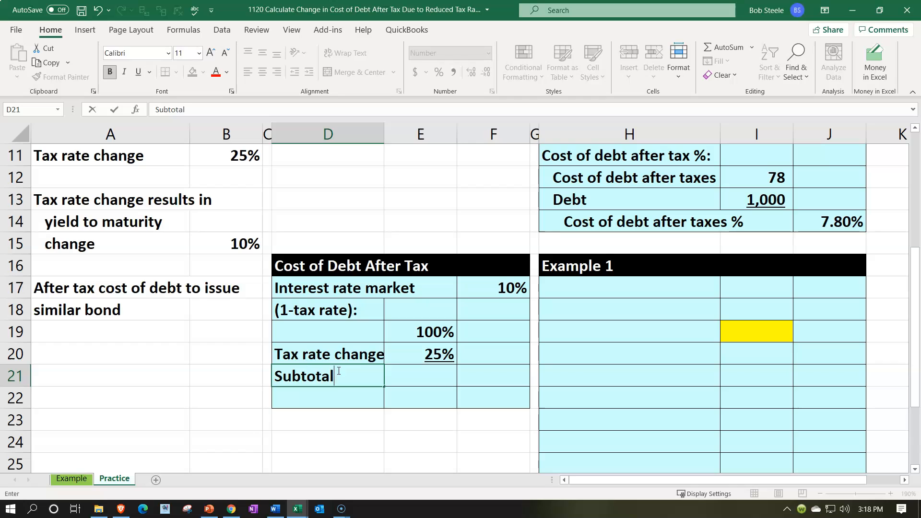
- Calculate the subtotal in F21 with the formula =E19-E20
key("Tab")
key("Tab")
type("=")
key("Left")
key("Up")
key("Up")
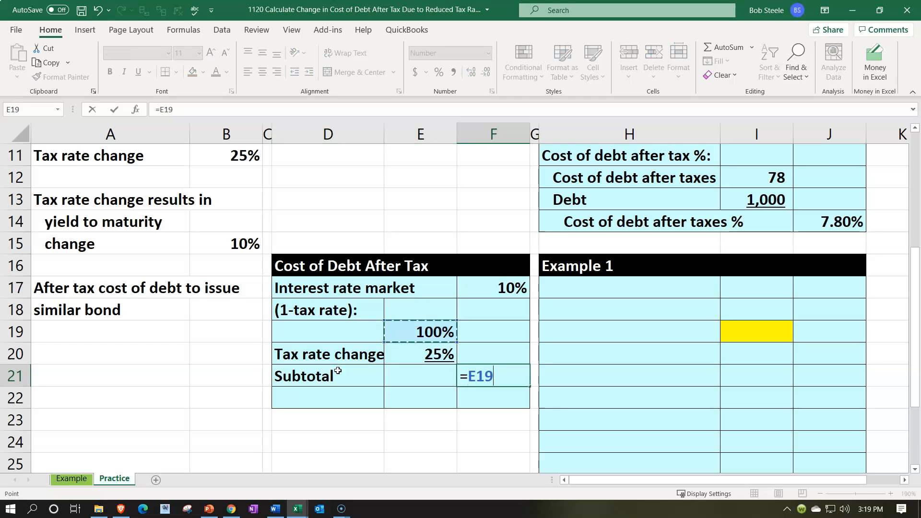
type("-")
key("Left")
key("Up")
left_click(338, 371)
- Format the subtotal in F21 as a percentage and underline it
key("Right")
key("Right")
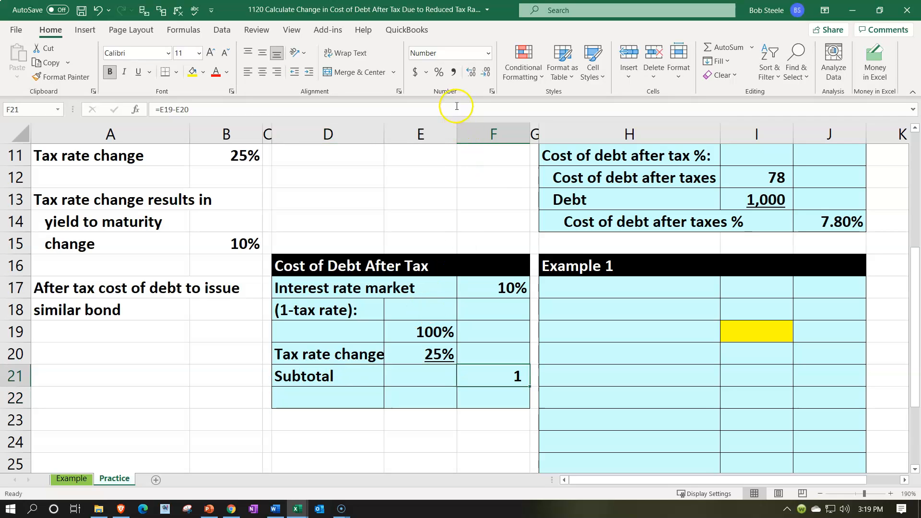
left_click(437, 72)
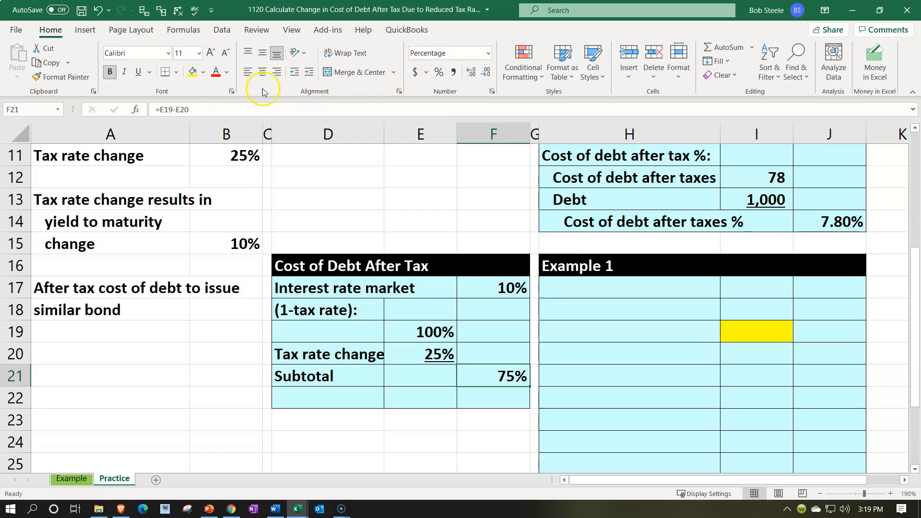
left_click(137, 73)
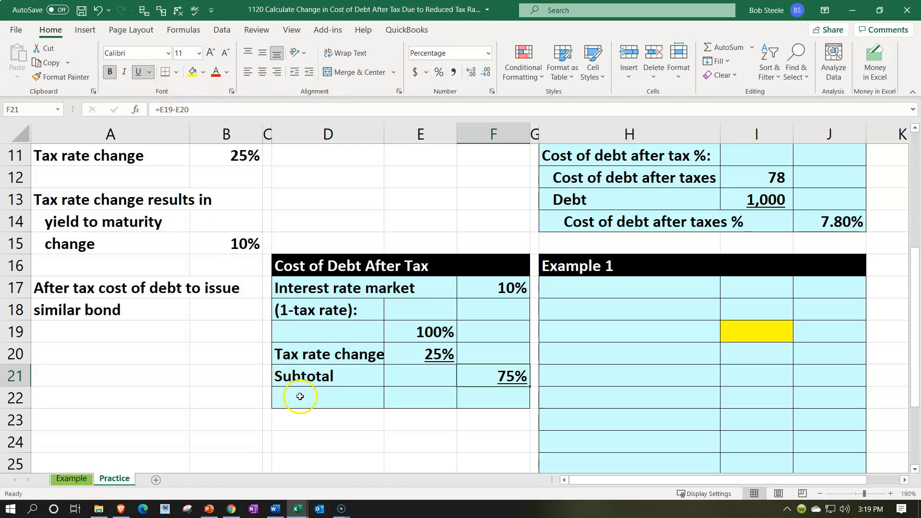
- Indent the labels in D20:D21 one level and indent the "Subtotal" label in D21 one additional level
left_click_drag(304, 361, 305, 371)
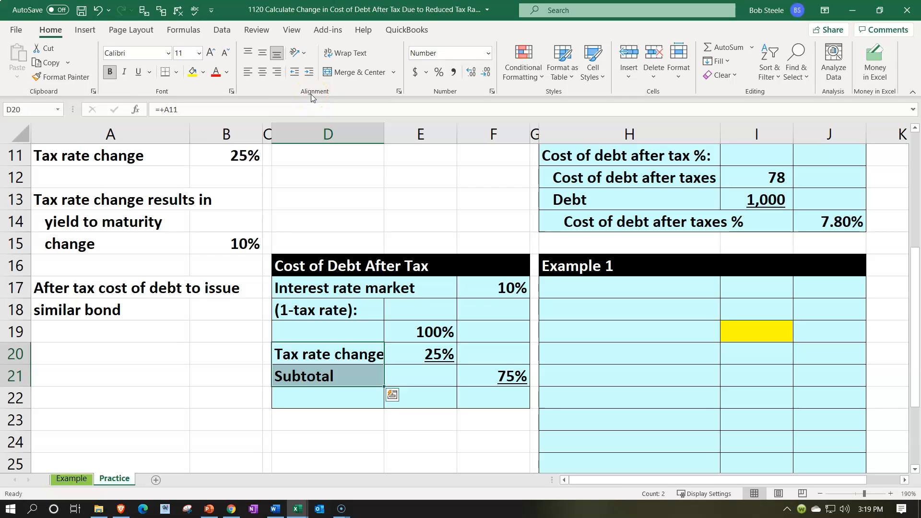
left_click(309, 72)
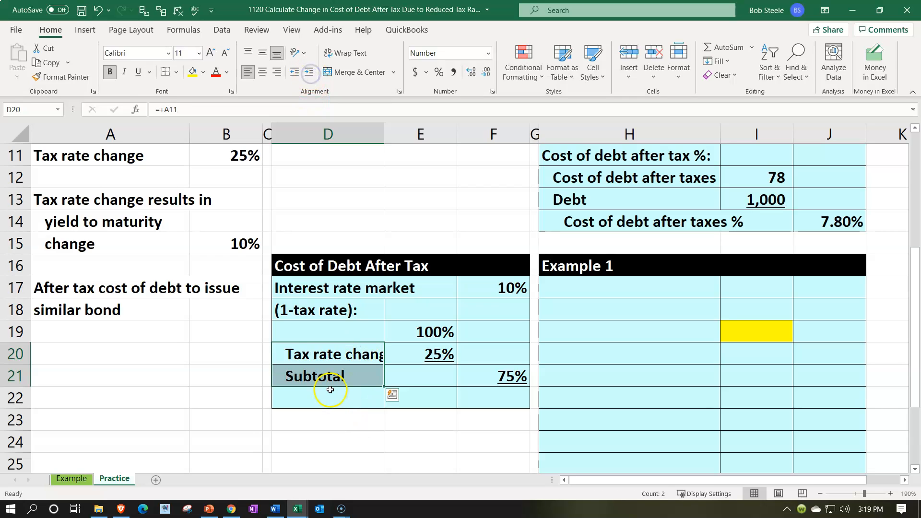
left_click(329, 376)
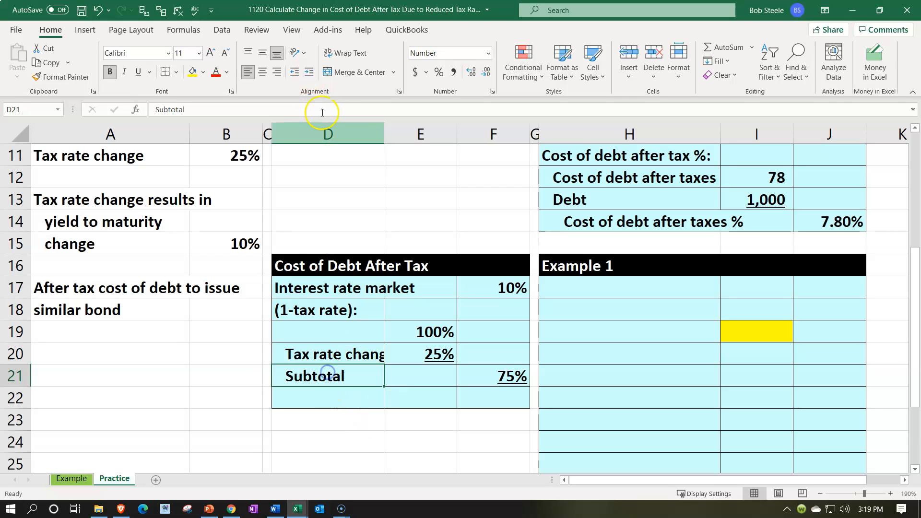
left_click(308, 72)
- Enter the label "Cost of debt after tax" in cell D22
left_click(333, 388)
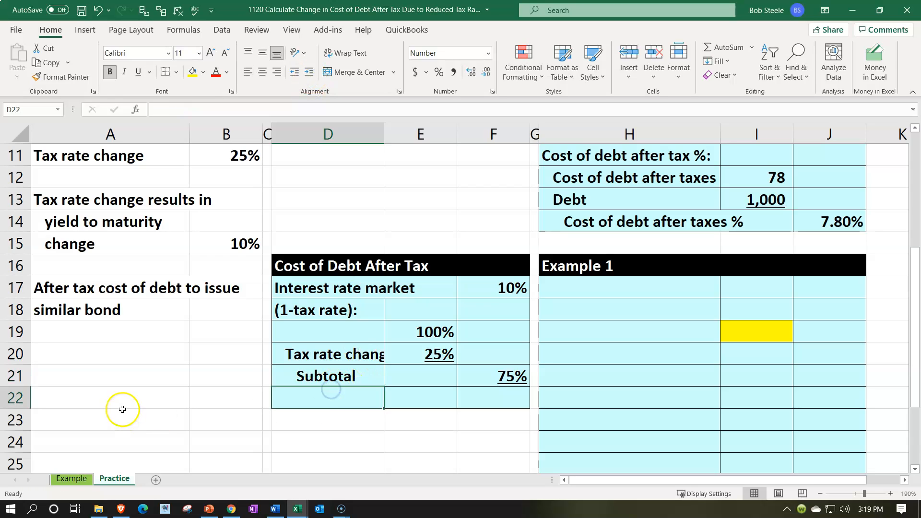
type("Cost of ")
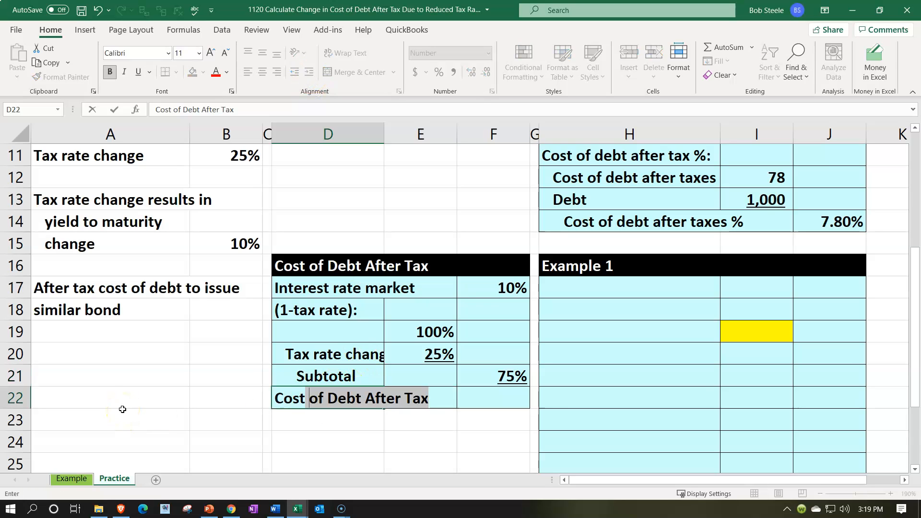
type("debt after")
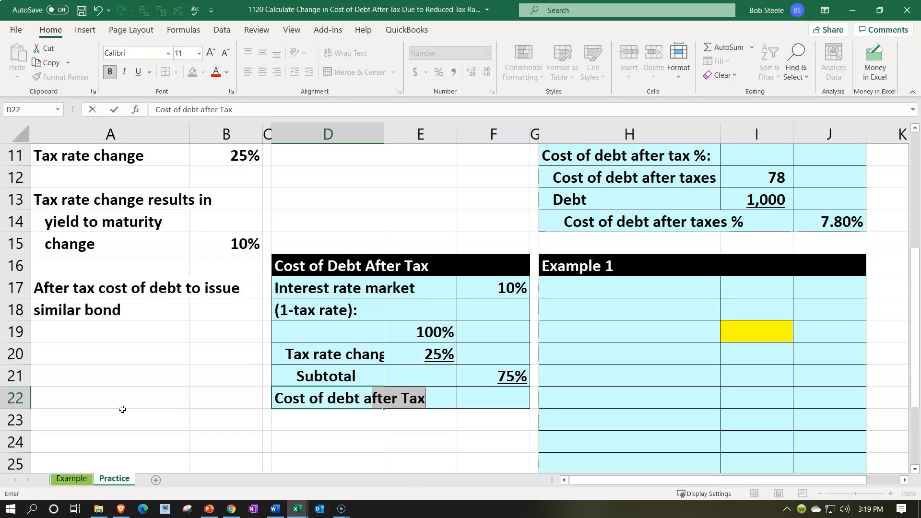
type(" tax")
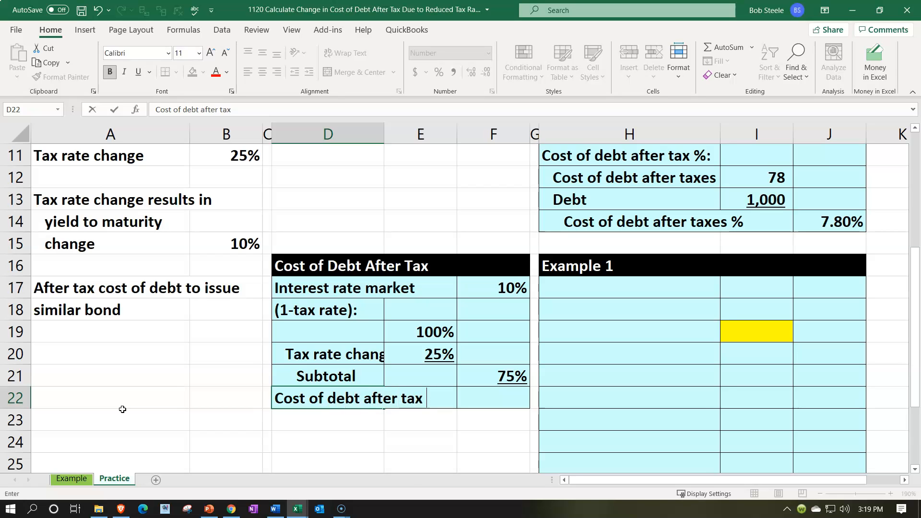
key("Tab")
key("Tab")
- Calculate the after-tax cost of debt in F22 with the formula =F17*F21
type("=")
key("Up")
key("Up")
key("Up")
key("Up")
key("Up")
type("*")
key("Up")
key("ctrl+Return")
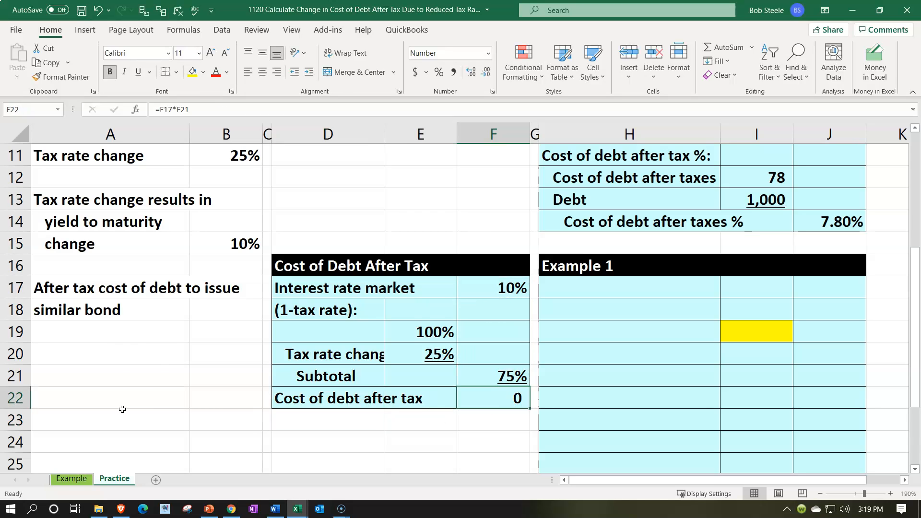
- Format F22 as a percentage with two decimal places
left_click(439, 74)
left_click(469, 80)
left_click(470, 80)
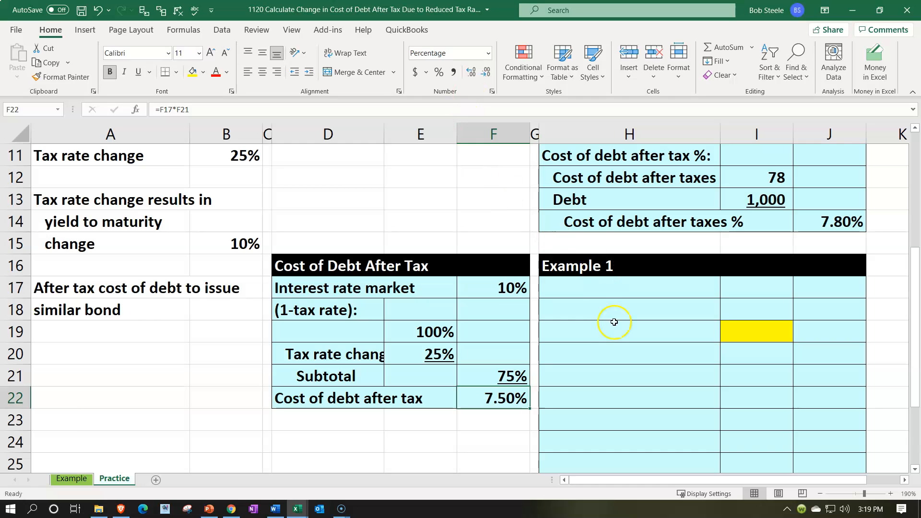
- Enter the labels "Interest:" in H17 and "Debt" in H18 of the second Example 1 table
scroll(617, 331, "up", 3)
scroll(616, 331, "down", 4)
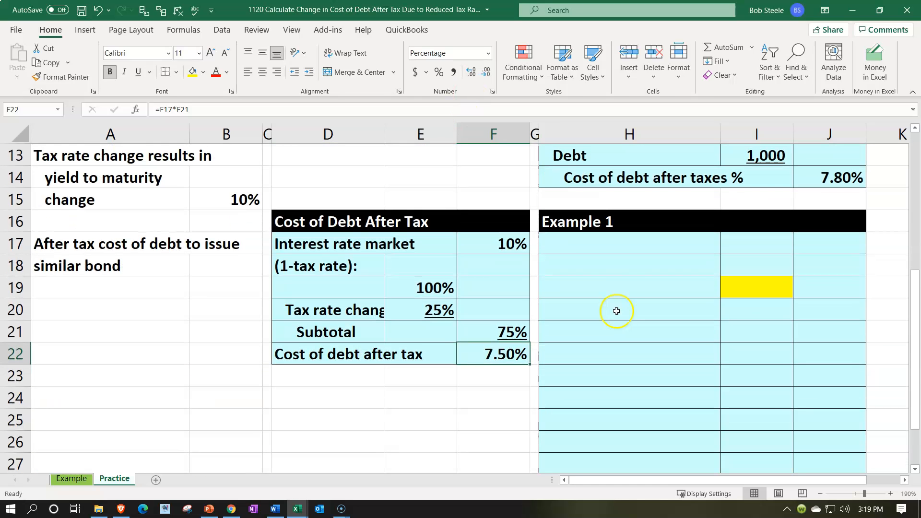
left_click(606, 237)
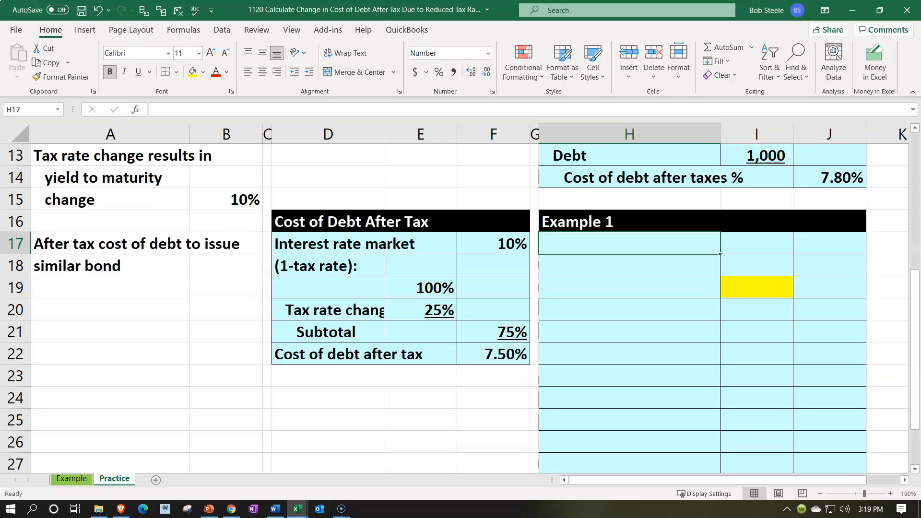
type("Interest")
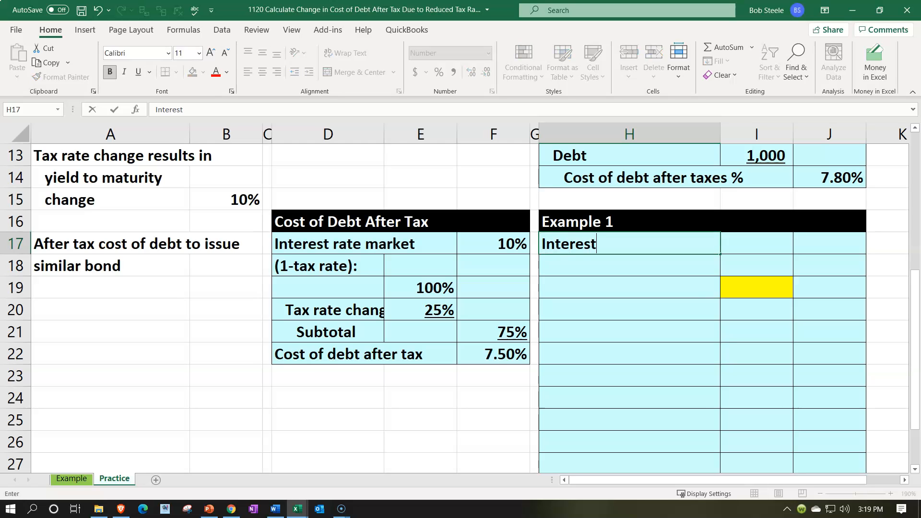
type(":")
key("Return")
type("Debt")
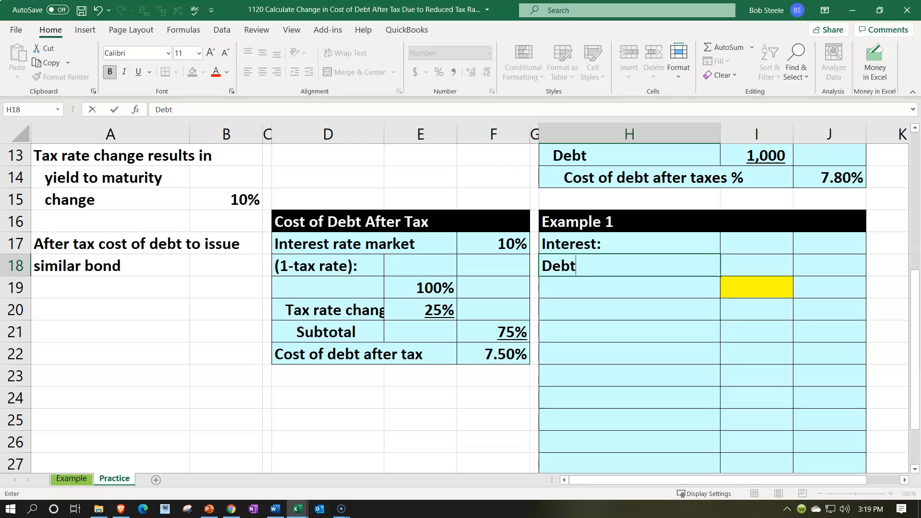
key("Right")
- Link the debt amount in I18 to the assumed par value in B9
type("+")
key("Left")
key("Left")
key("Left")
key("Left")
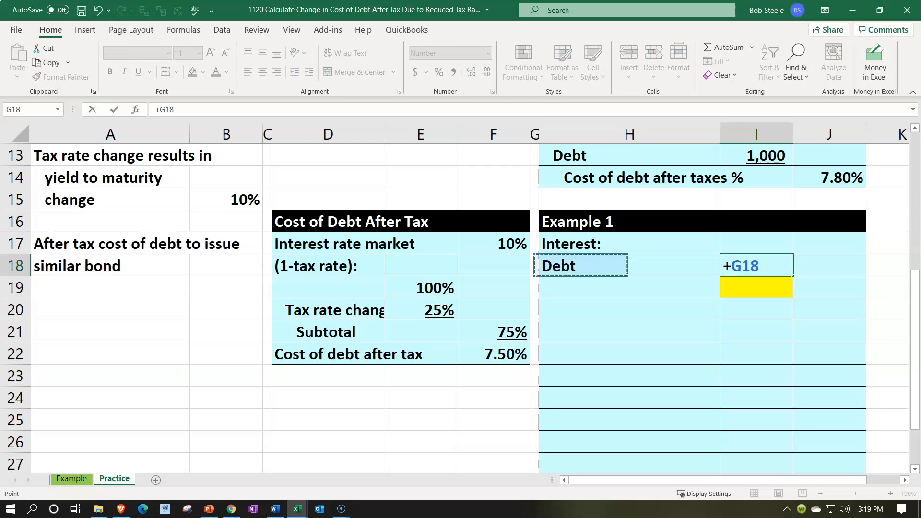
key("Left")
key("Left")
key("Up")
key("Up")
key("Up")
key("Up")
key("Up")
key("Up")
key("Up")
key("Up")
key("Up")
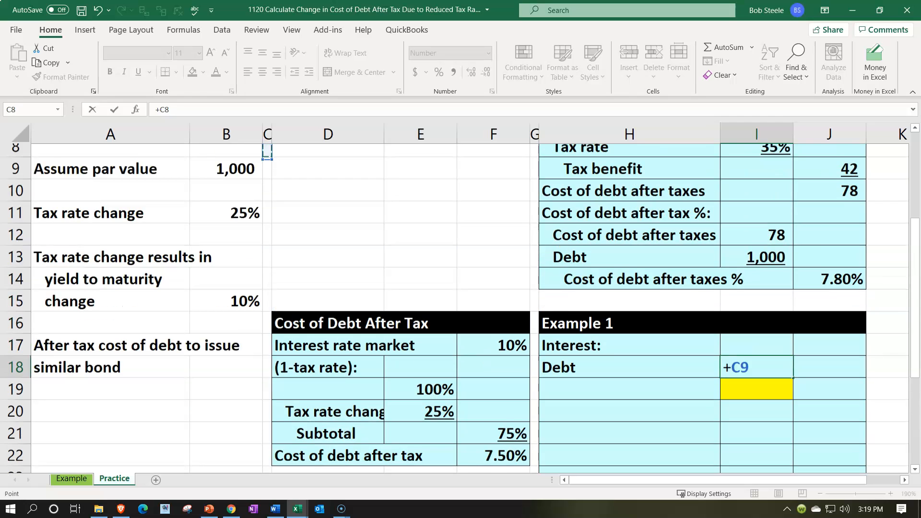
key("Left")
key("Return")
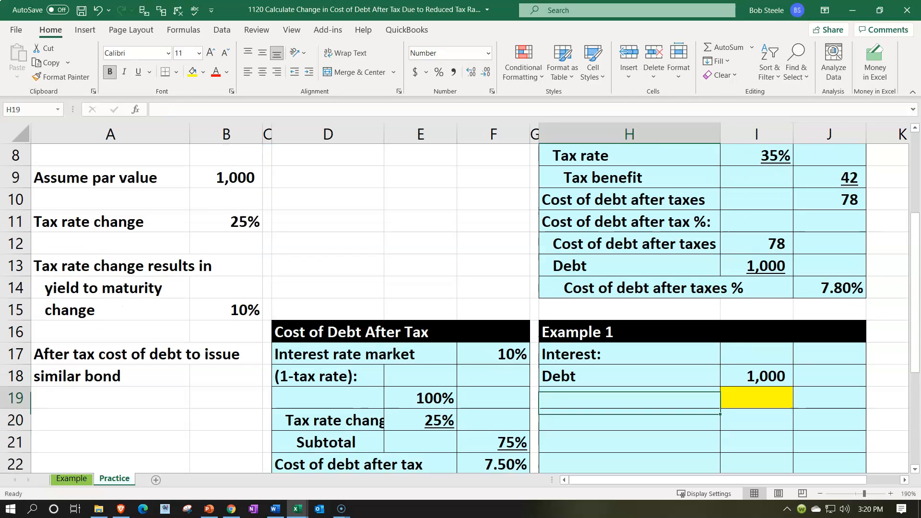
- Enter the label "Interest rate market" in cell H19
type("Rate")
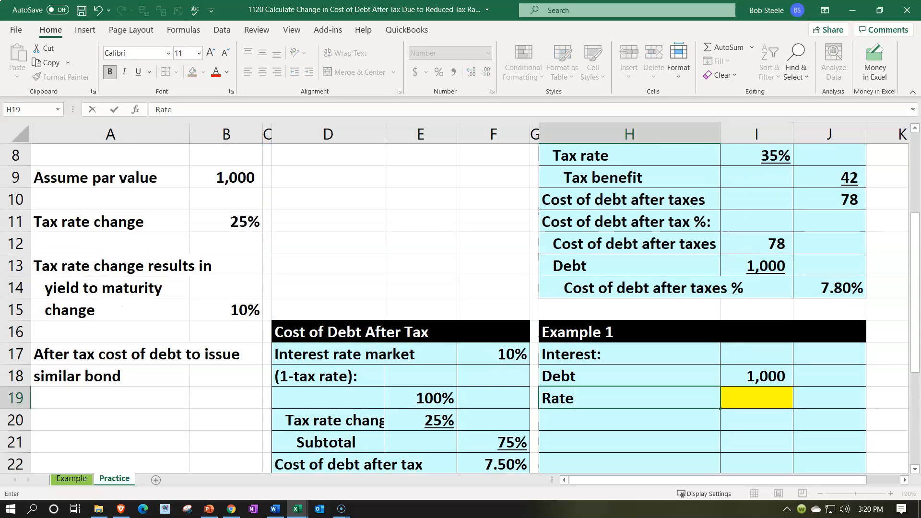
key("BackSpace")
type("Int")
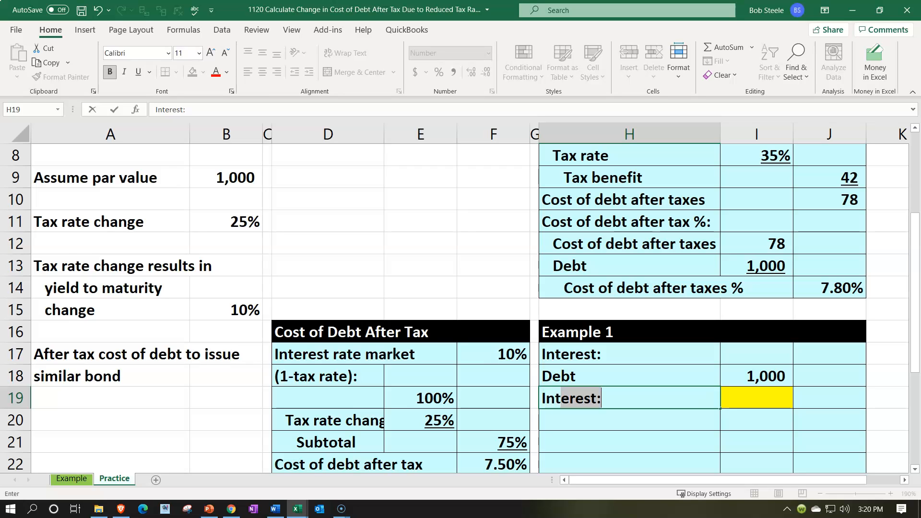
type("erest rate market")
key("Tab")
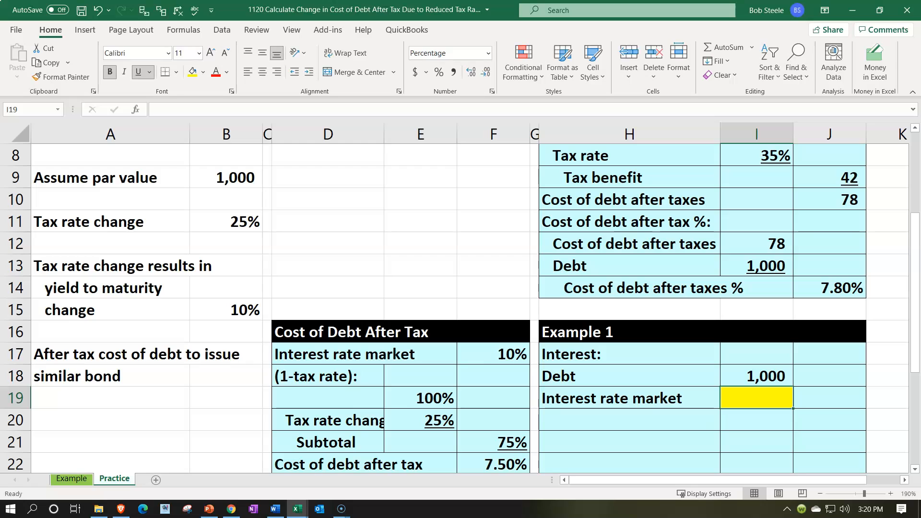
- Link the market interest rate in I19 to the changed yield to maturity in B15
type("=")
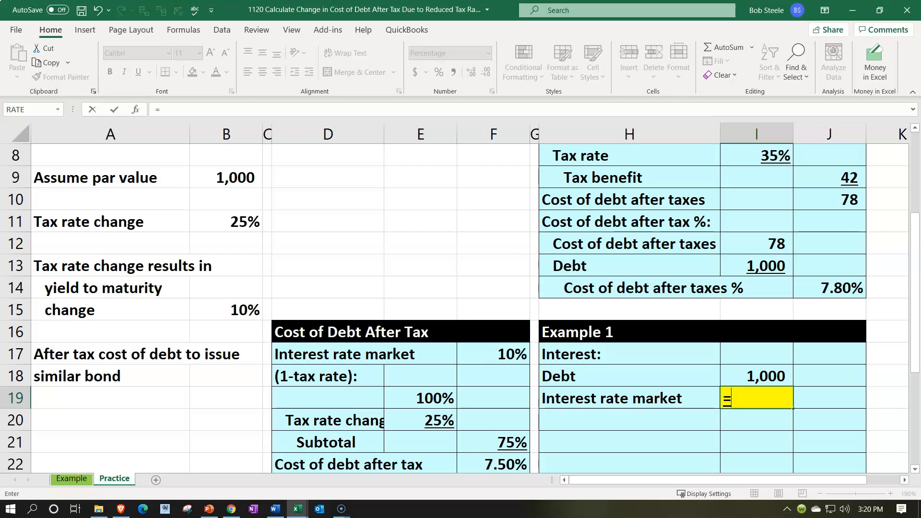
key("Left")
key("Left")
key("Left")
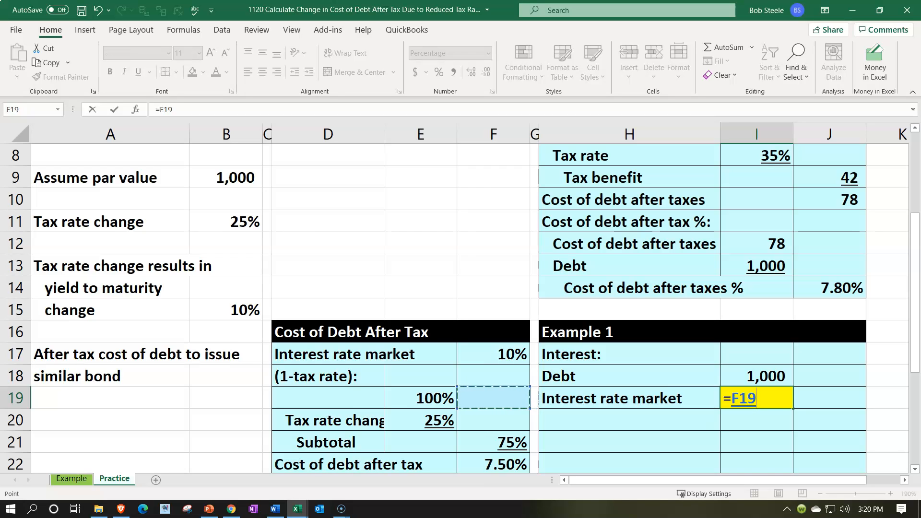
key("Down")
key("Down")
key("Down")
key("Down")
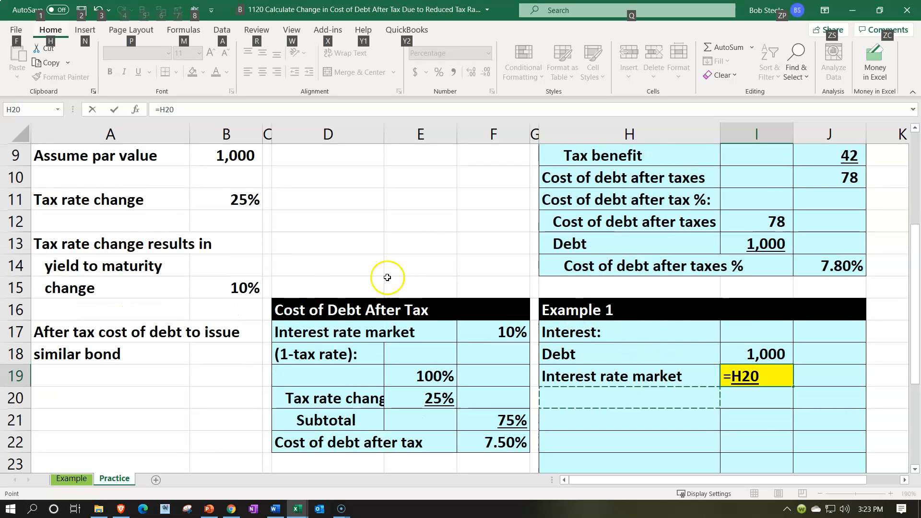
left_click(229, 284)
key("Return")
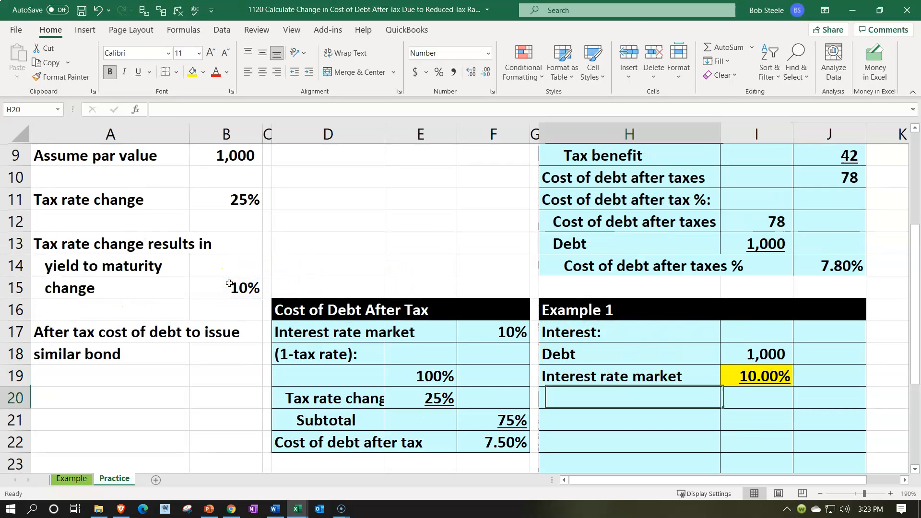
- Enter the label "Interest" in cell H20
key("Right")
key("Left")
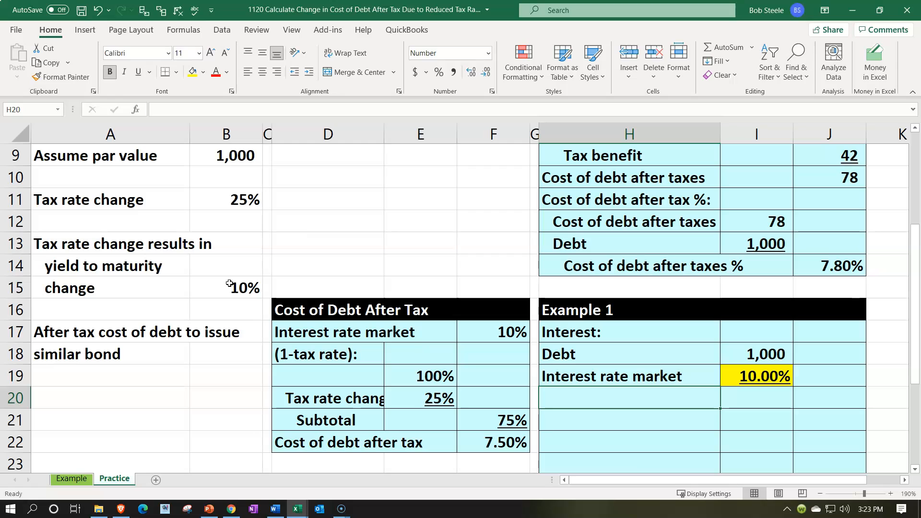
type("Intere")
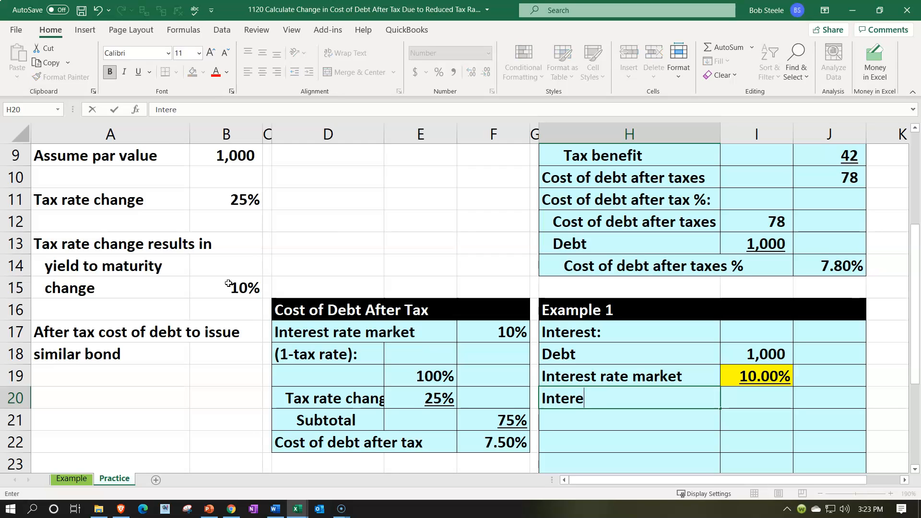
key("Right")
key("Right")
- Calculate the interest in J20 with the formula =I18*I19
type("=")
key("Left")
key("Up")
key("Up")
type("*")
key("Down")
key("ctrl+Return")
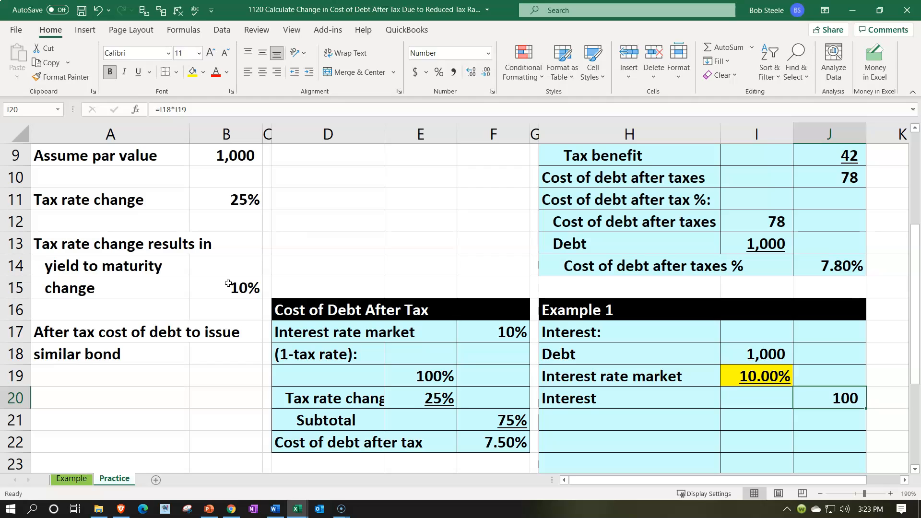
- Indent the labels in H18:H20 one level and indent the "Interest" label in H20 one additional level
key("Left")
key("Left")
key("shift+Up")
key("shift+Up")
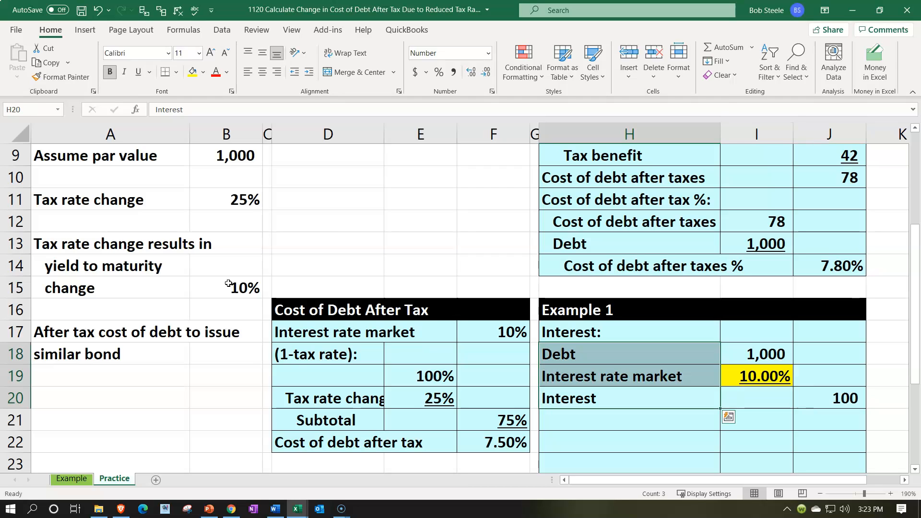
left_click(310, 72)
left_click(578, 401)
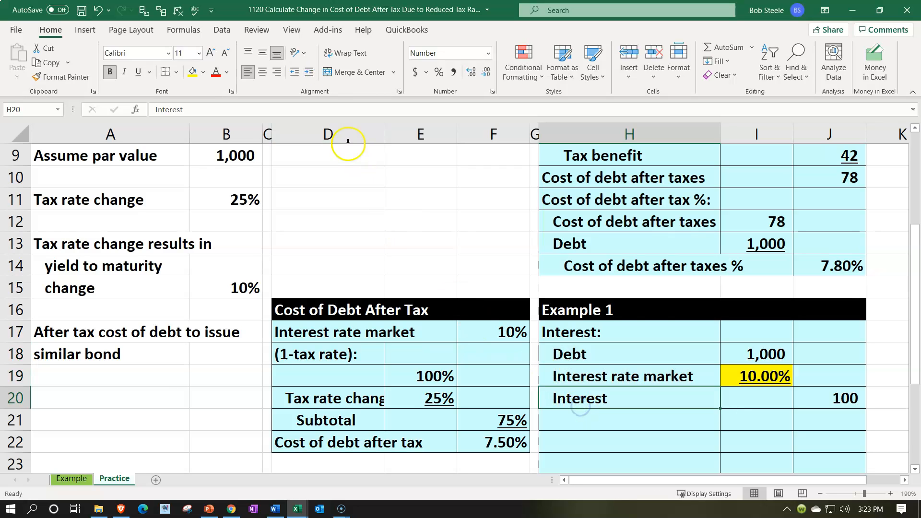
left_click(310, 73)
- Enter the label "Tax benefit:" in cell H21
scroll(650, 287, "down", 1)
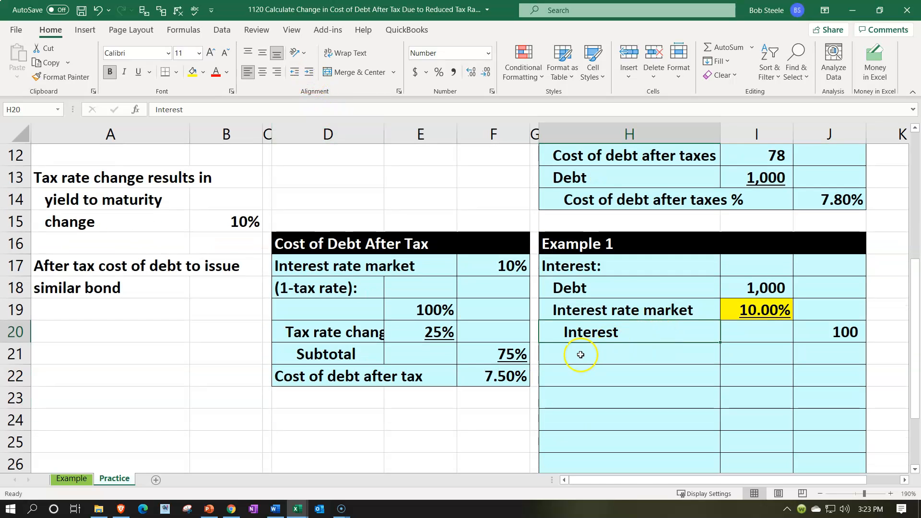
left_click(579, 357)
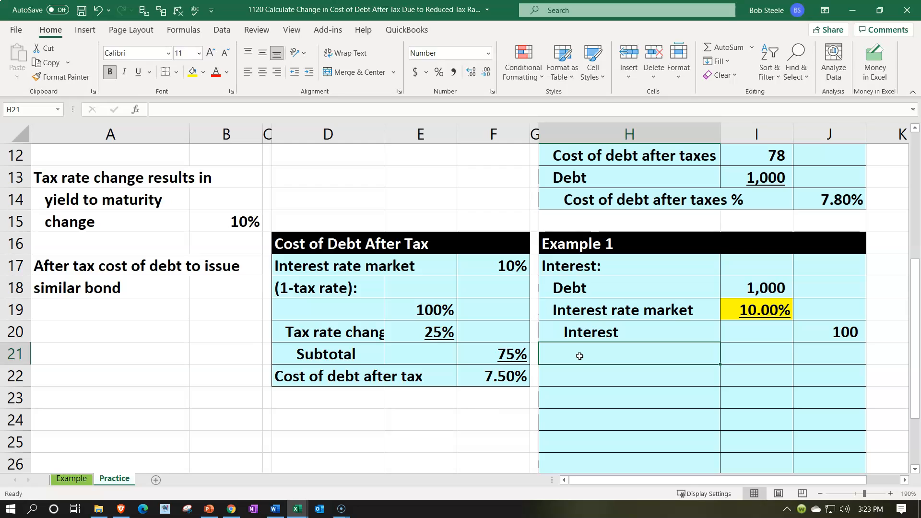
type("Tax ben")
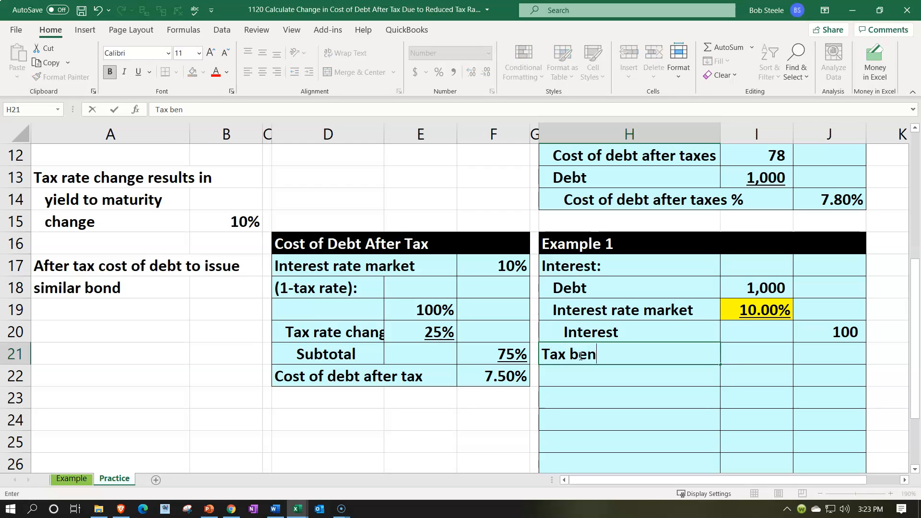
type("efit:")
key("Return")
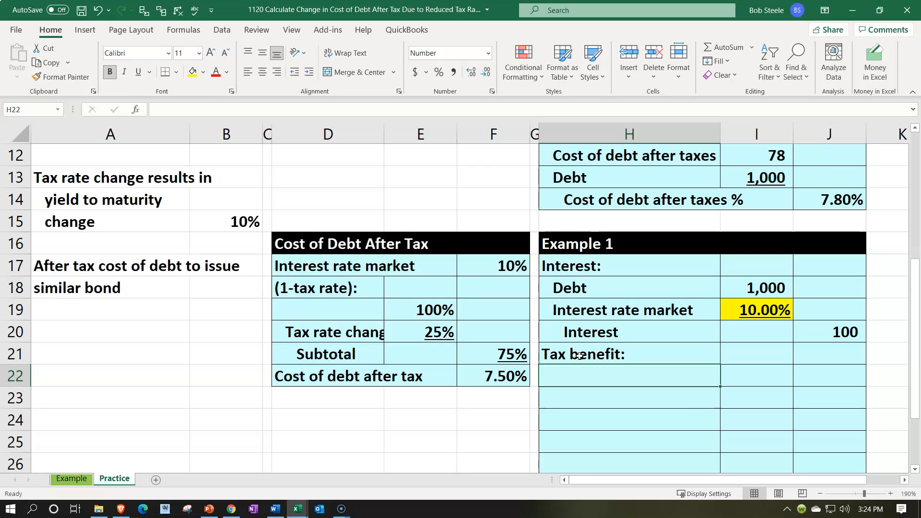
- Enter the label "Interest deduction" in cell H22
type("De")
key("BackSpace")
type("Interest d")
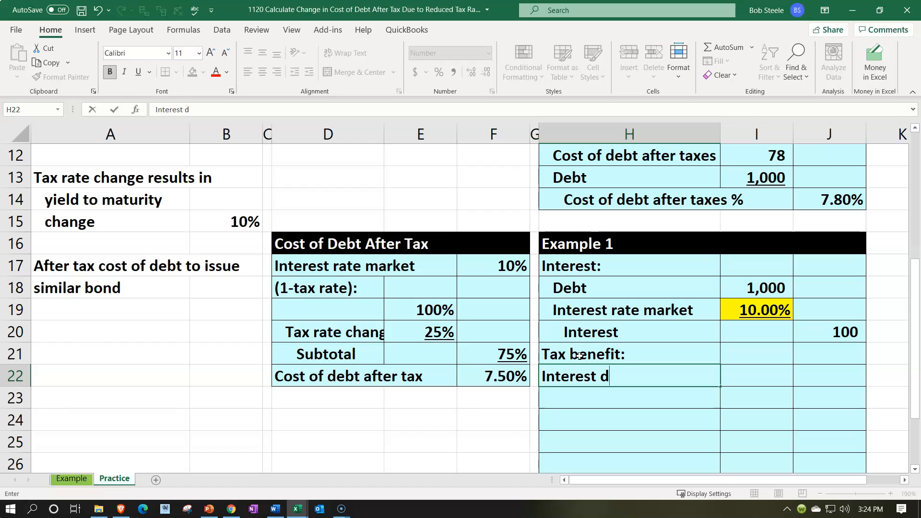
type("eduction")
key("Tab")
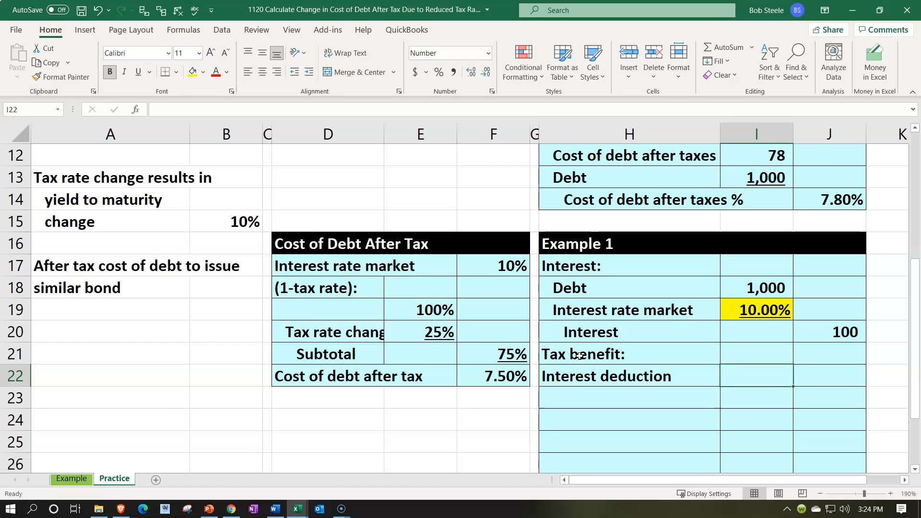
- Link the interest deduction in I22 to the interest amount in J20
type("=")
key("Right")
key("Up")
key("Up")
key("Return")
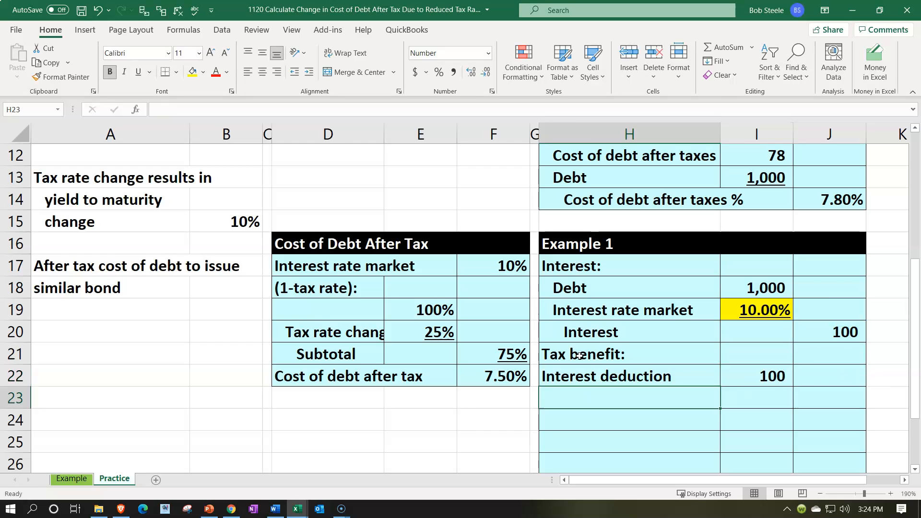
- Link the label in H23 to the "Tax rate change" label in D20
type("+")
key("Left")
key("Left")
key("Left")
key("Up")
- Link I23 to the changed tax rate in E20, format it as a percentage and underline it
key("Up")
key("Up")
key("Left")
key("Tab")
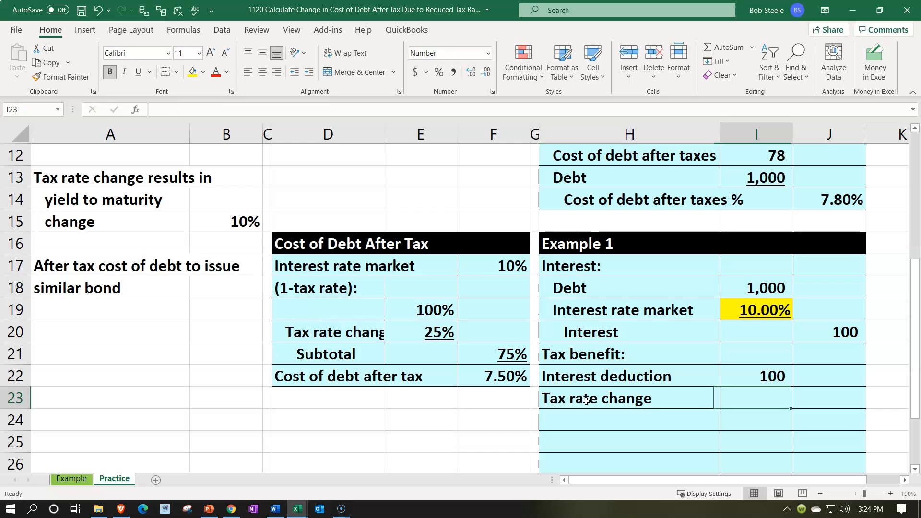
type("=")
key("Left")
key("Left")
key("Left")
key("Left")
key("Up")
key("Up")
key("Up")
key("ctrl+Return")
left_click(439, 72)
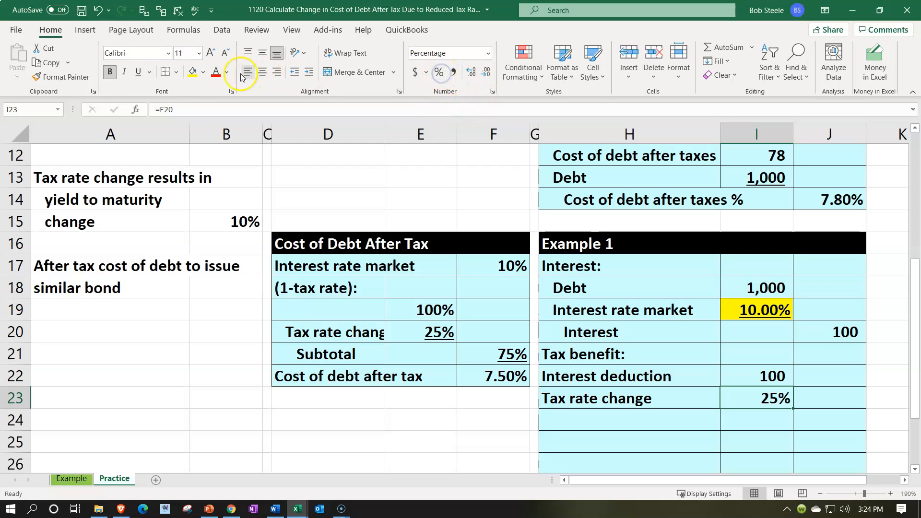
left_click(138, 72)
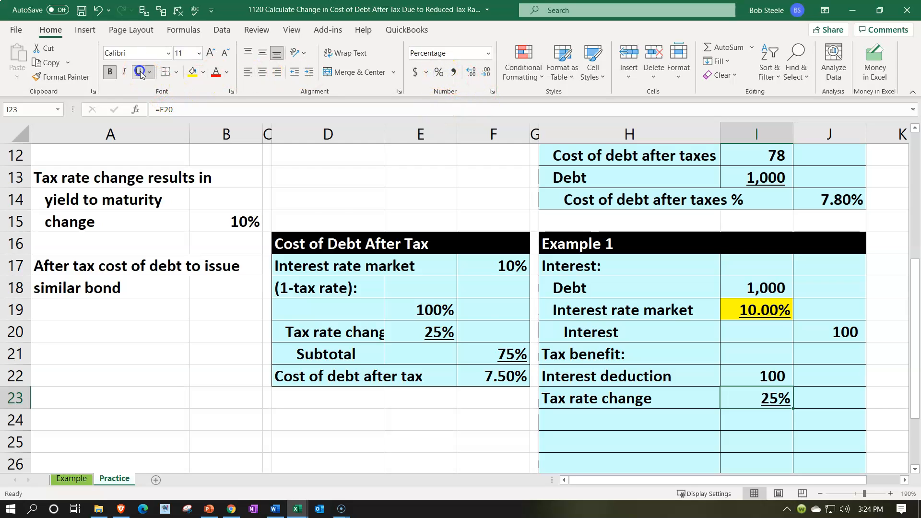
- Enter the label "Tax benefit" without a colon in cell H24
left_click(568, 416)
type("Tax ben")
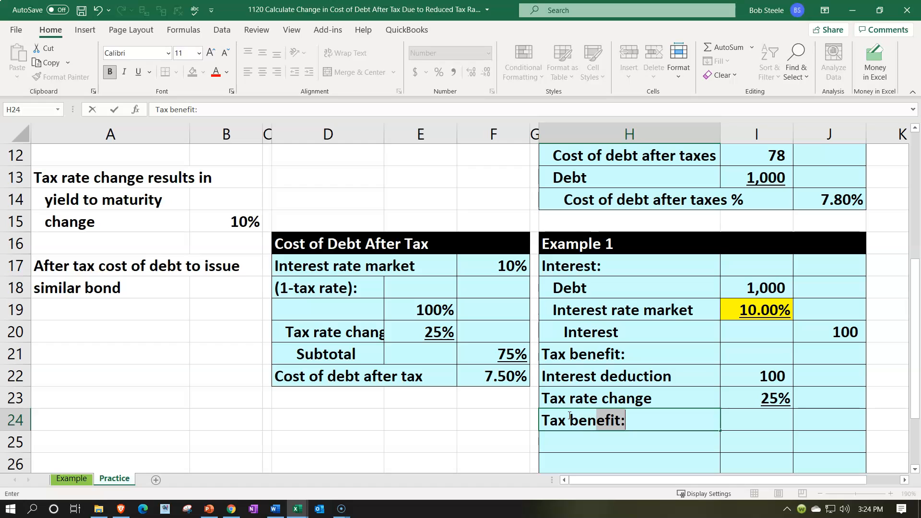
type("efit")
key("Tab")
key("Tab")
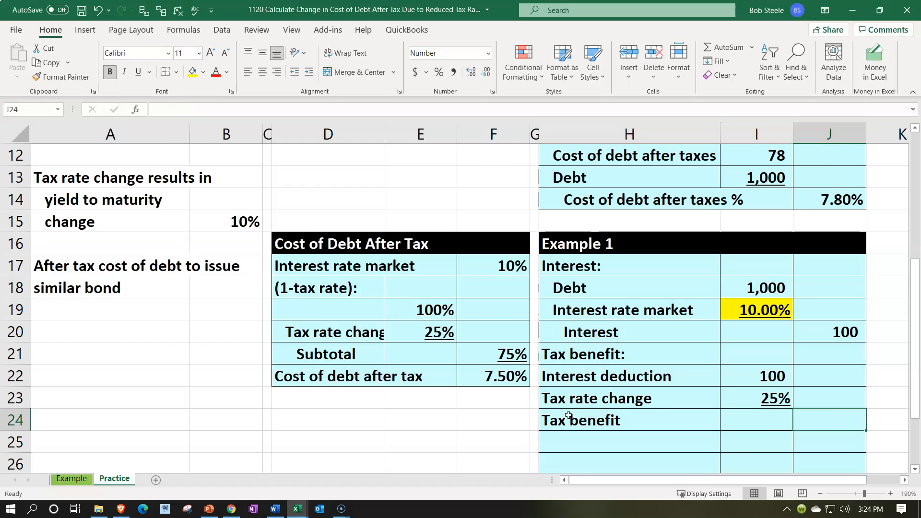
- Calculate the tax benefit in J24 by multiplying the interest deduction in I22 by the tax rate in I23
type("=")
key("Left")
key("Up")
key("Up")
type("*")
key("Left")
key("Up")
key("shift+Tab")
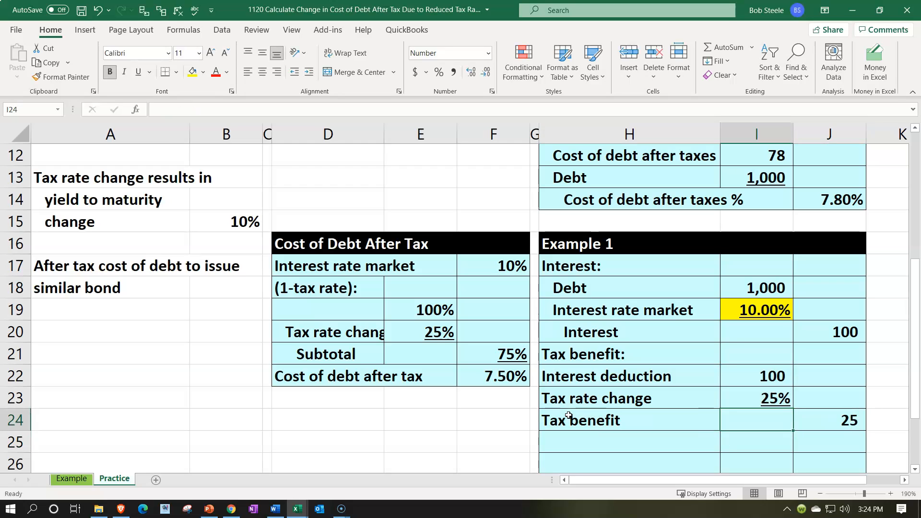
- Indent the labels in H22:H24 one level and indent "Tax benefit" in H24 one additional level
key("Left")
key("shift+Up")
key("shift+Up")
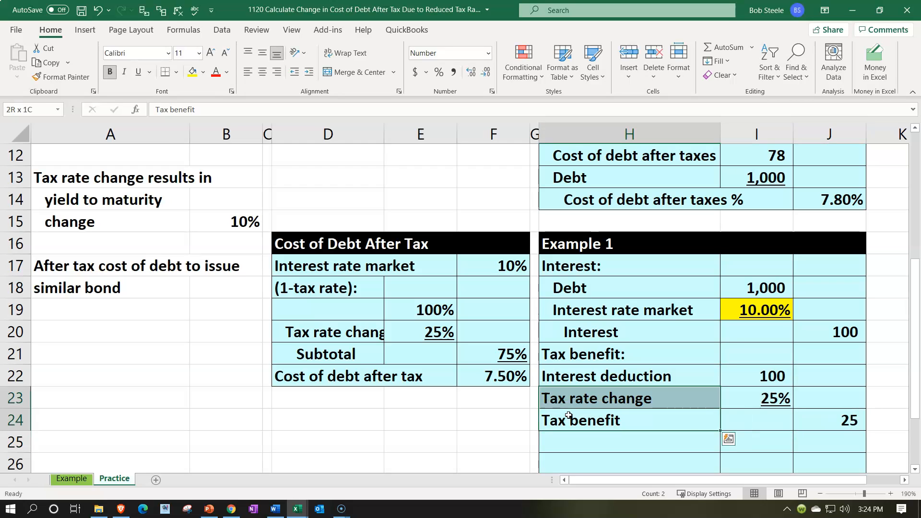
left_click(309, 72)
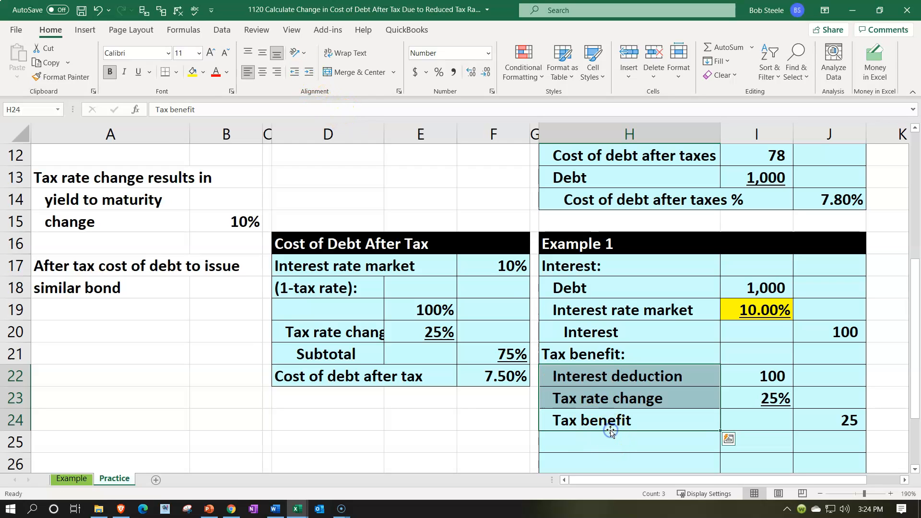
left_click(610, 430)
left_click(307, 72)
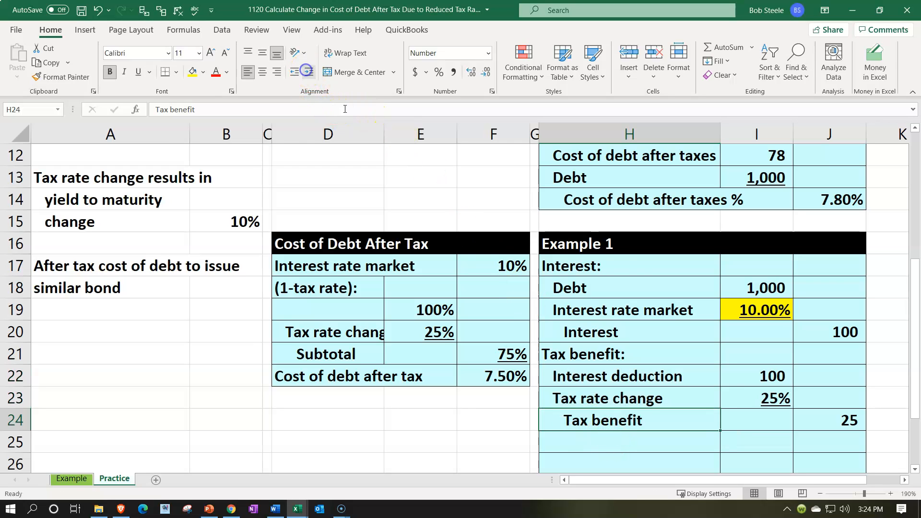
- Underline the tax benefit amount in J24
scroll(765, 222, "down", 1)
left_click(817, 352)
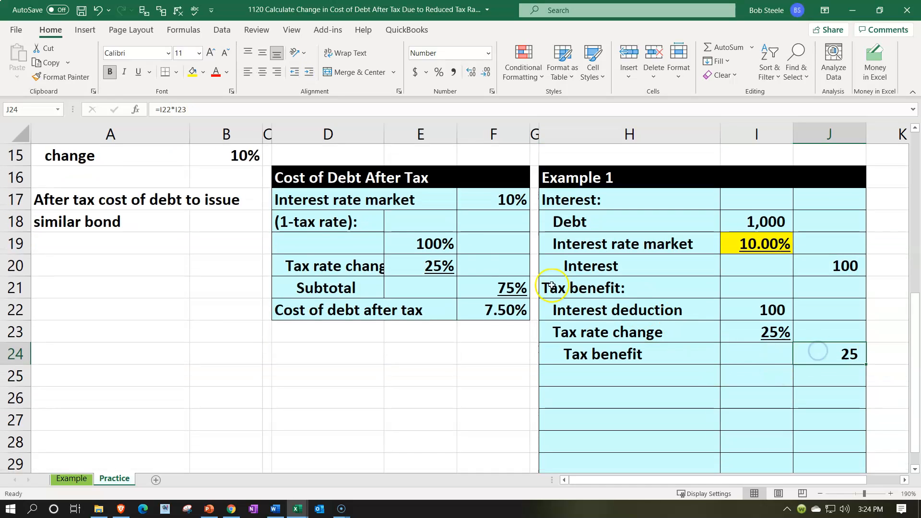
left_click(139, 71)
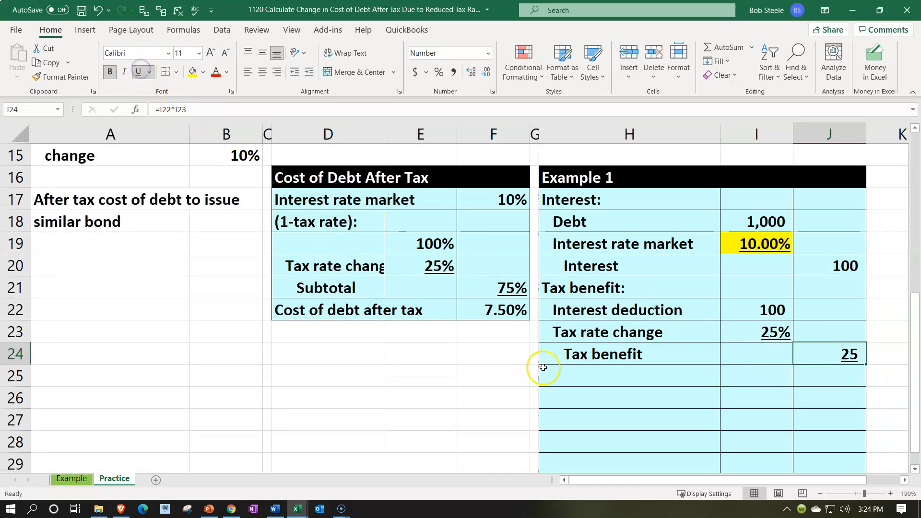
- Enter the label "Cost of debt after tax" in cell H25
left_click(564, 373)
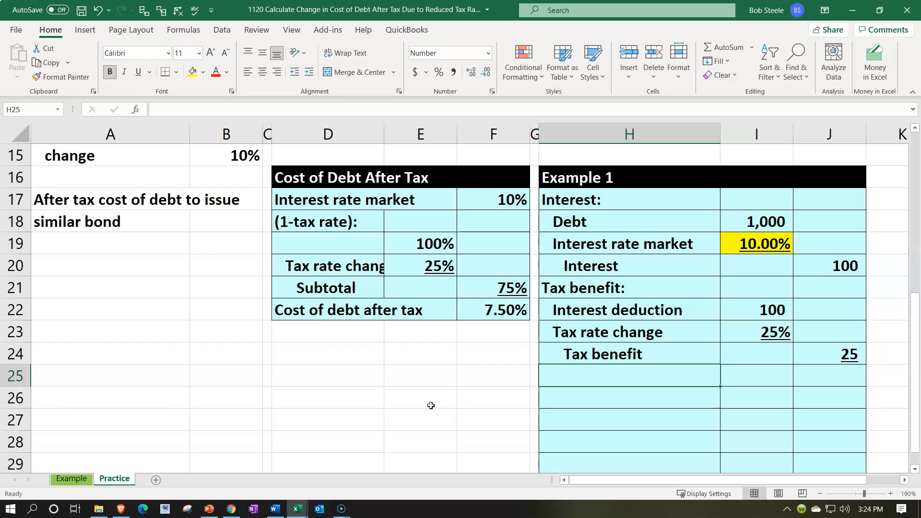
type("Cost of")
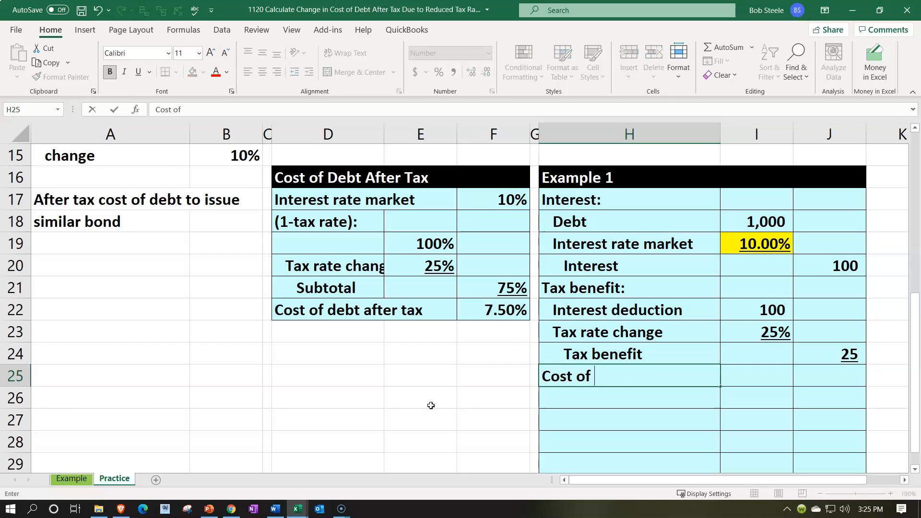
type(" debt after tax")
key("Tab")
key("Tab")
- Calculate the after-tax cost of debt in J25 as the interest in J20 minus the tax benefit in J24
type("=")
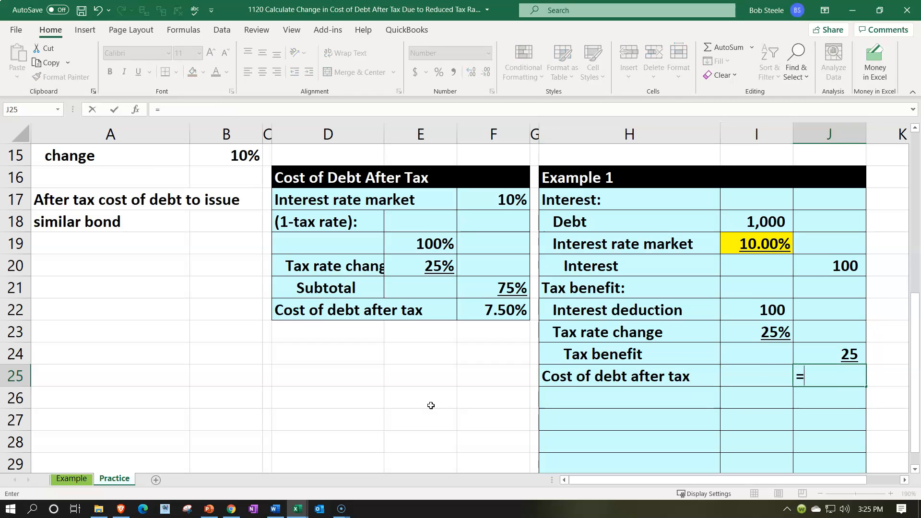
key("Up")
key("Up")
key("Up")
key("Up")
key("Up")
type("-")
key("Up")
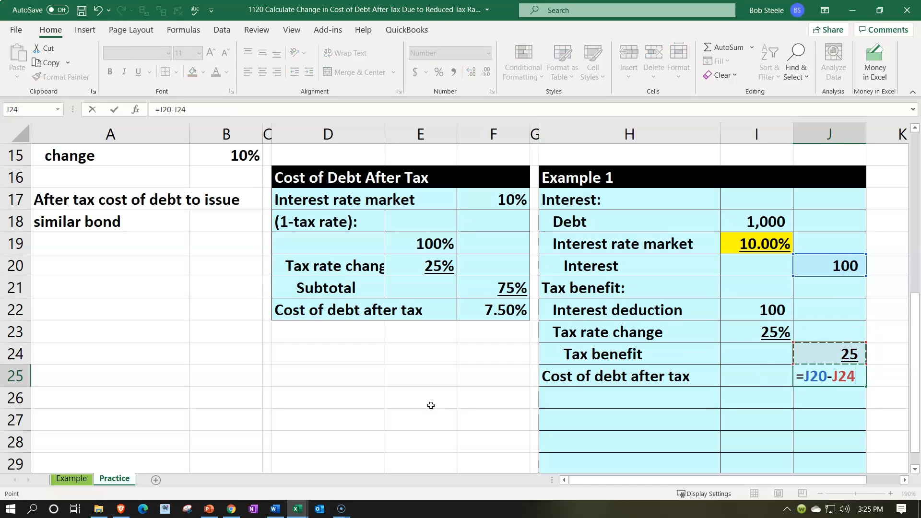
key("Return")
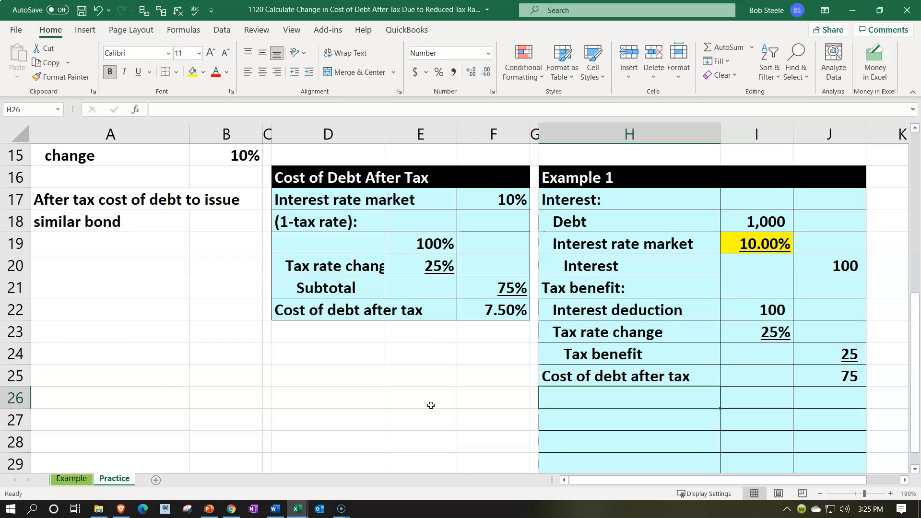
- Enter the heading "Cost of debt after tax %:" in cell H26
type("Cost of debt after tax %:")
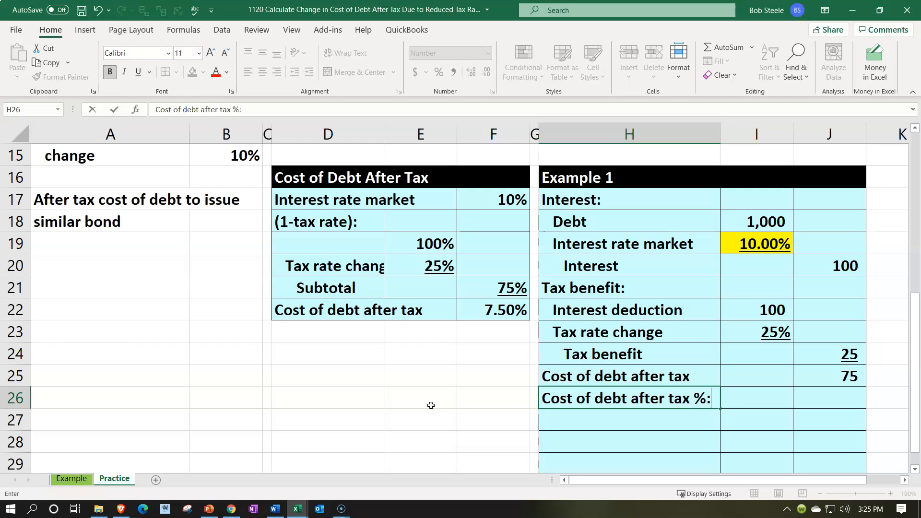
key("Return")
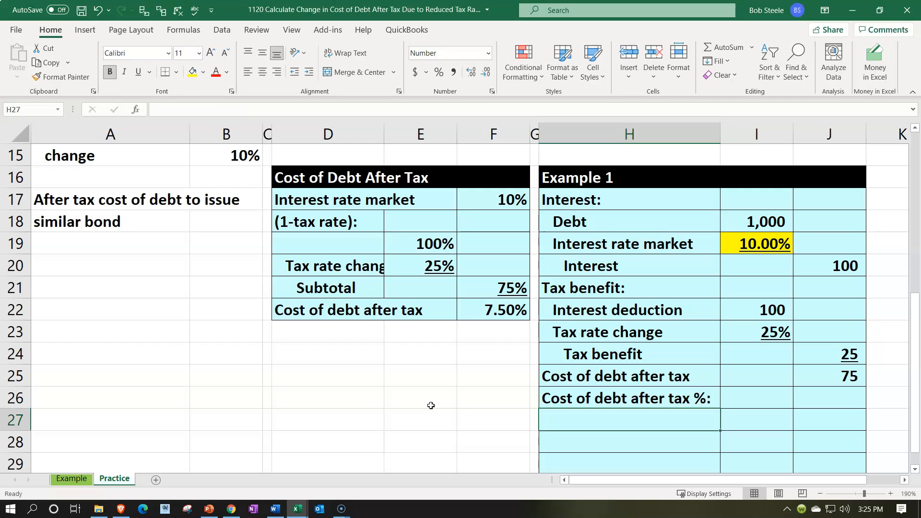
- Link the label in H27 to H25 and the amount in I27 to the after-tax cost of debt in J25
type("=")
key("Up")
key("Up")
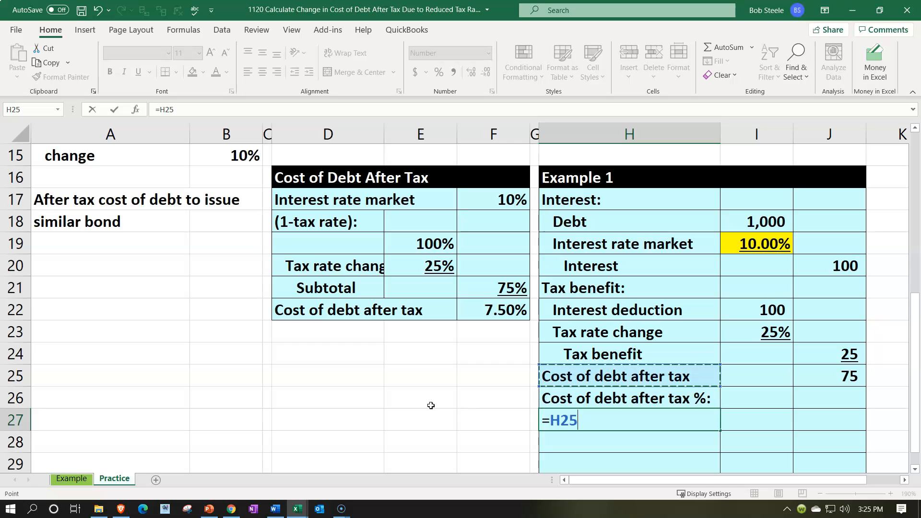
key("Tab")
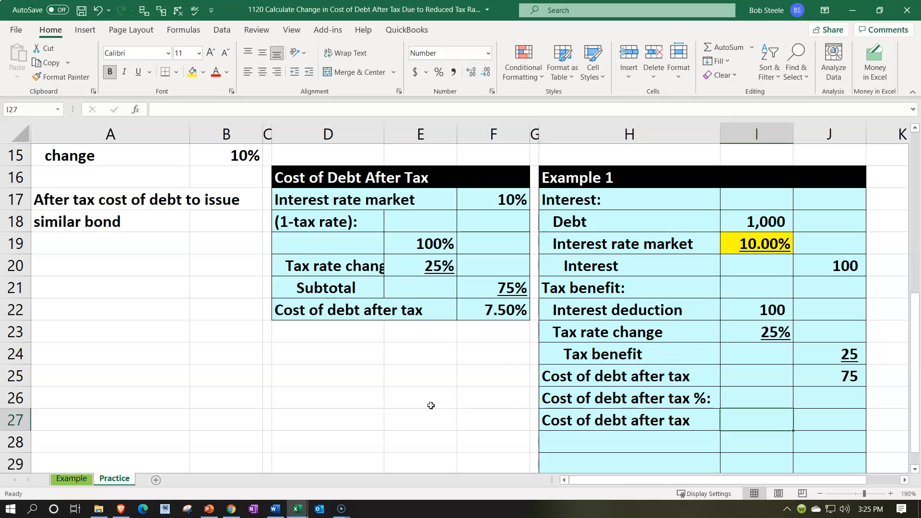
type("=")
key("Right")
key("Up")
key("Up")
key("Return")
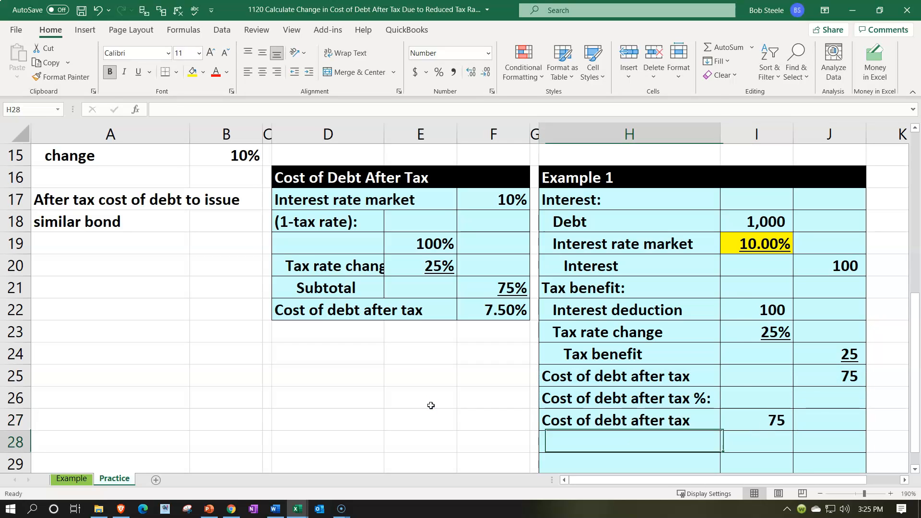
- Link the label in H28 to the "Debt" label in H18
type("=")
key("Up")
- Link I28 to the debt amount in I18 and underline it
key("Up")
key("Up")
key("Up")
key("Up")
key("Up")
key("Up")
key("Up")
key("Up")
key("Up")
key("Tab")
type("=")
key("Up")
key("Up")
key("Up")
key("Up")
key("Up")
key("Up")
key("Up")
key("Up")
key("Up")
key("Up")
key("Return")
key("Up")
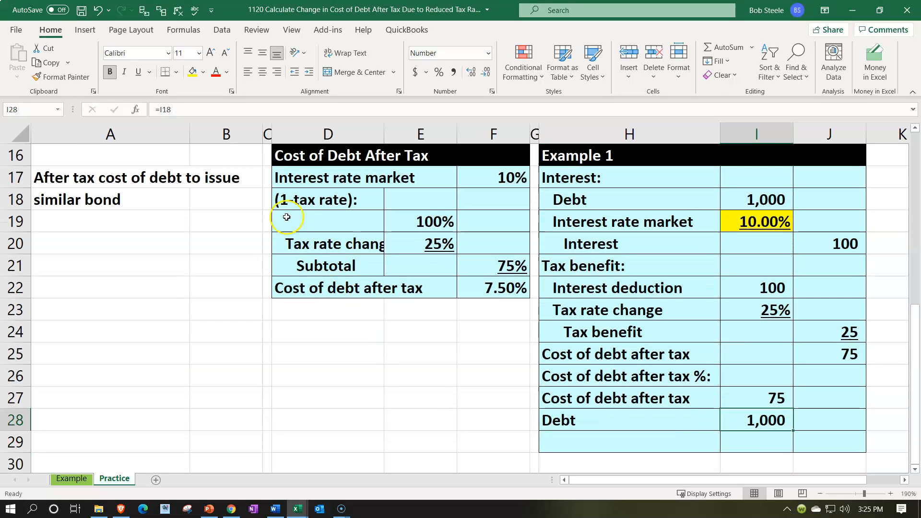
left_click(138, 72)
- Enter the label "Cost of debt after tax %" without a colon in cell H29
left_click(599, 444)
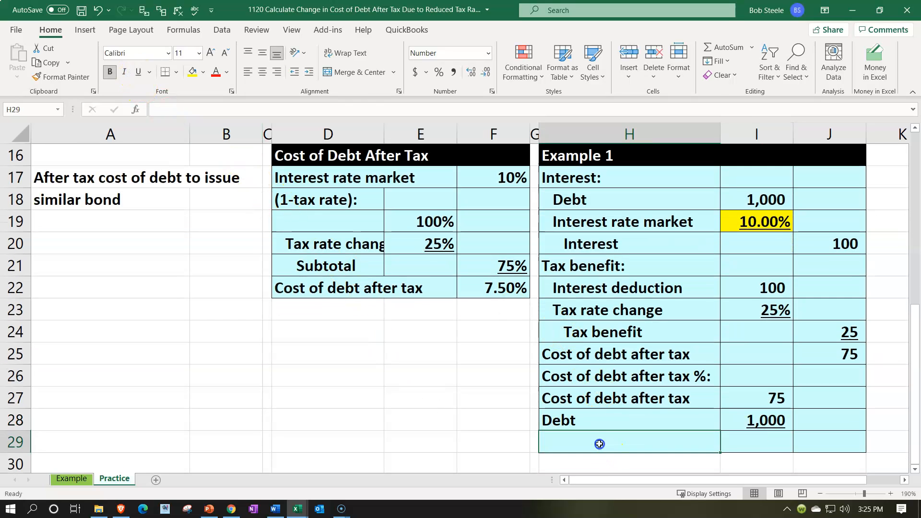
type("Cost of de")
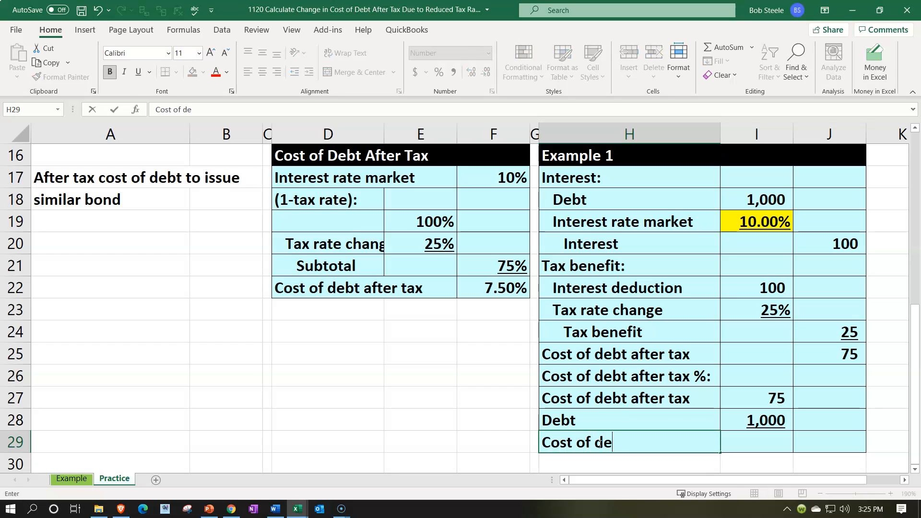
type("bt after tax %")
key("Delete")
key("Tab")
key("Tab")
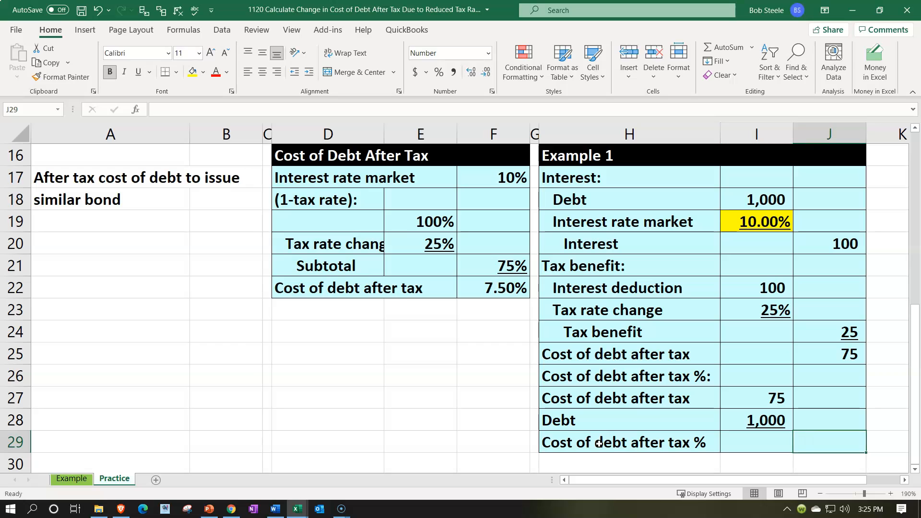
- Calculate J29 as I27 divided by I28, format it as a percentage with two decimals, and check it against F22
type("=")
key("Left")
key("Up")
key("Up")
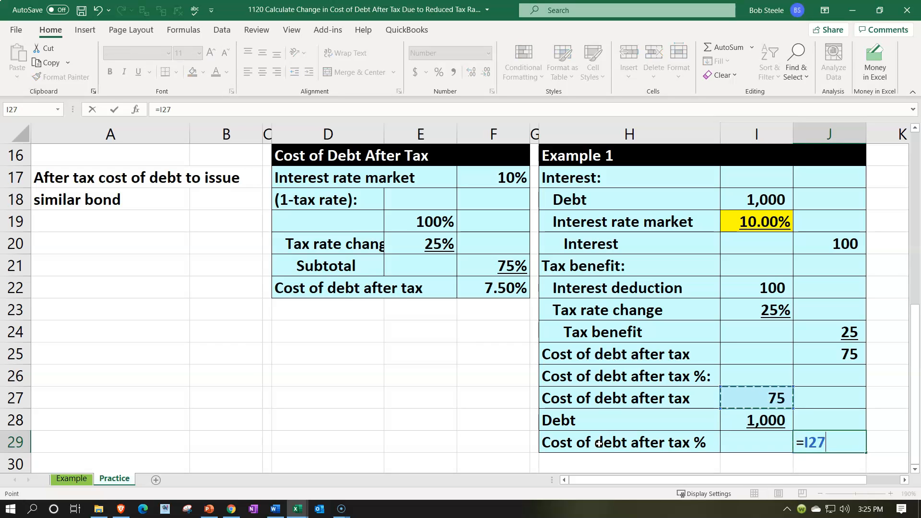
type("/")
key("Down")
key("Return")
key("Up")
left_click(440, 73)
left_click(471, 72)
left_click(471, 72)
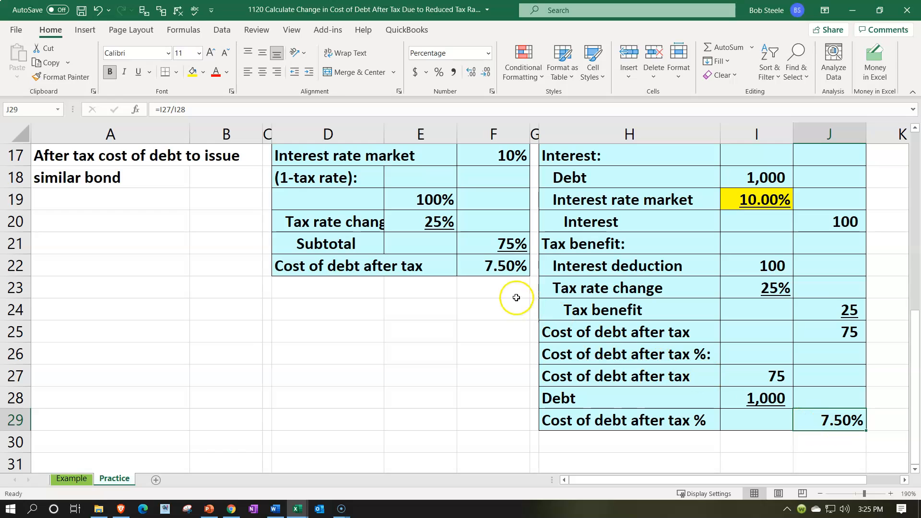
left_click(502, 266)
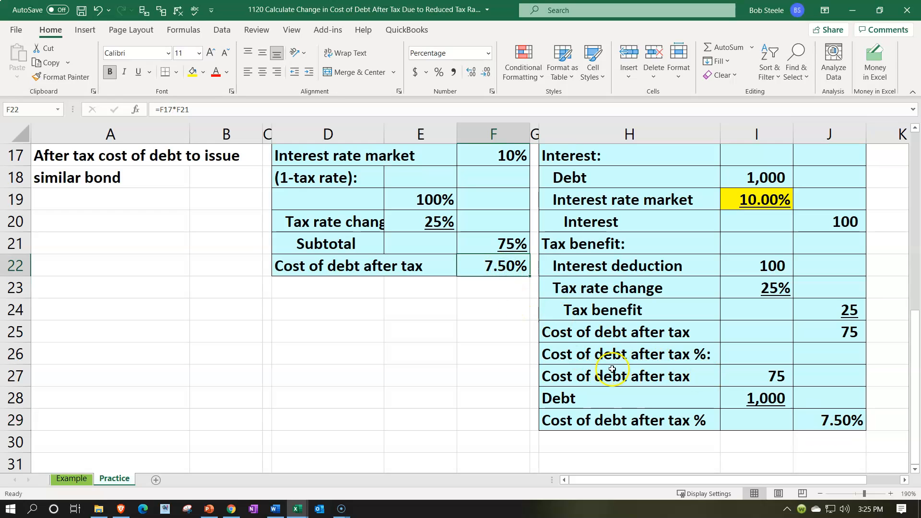
- Indent the labels in H27:H29 one level and indent "Cost of debt after tax %" in H29 one additional level
left_click_drag(613, 374, 617, 411)
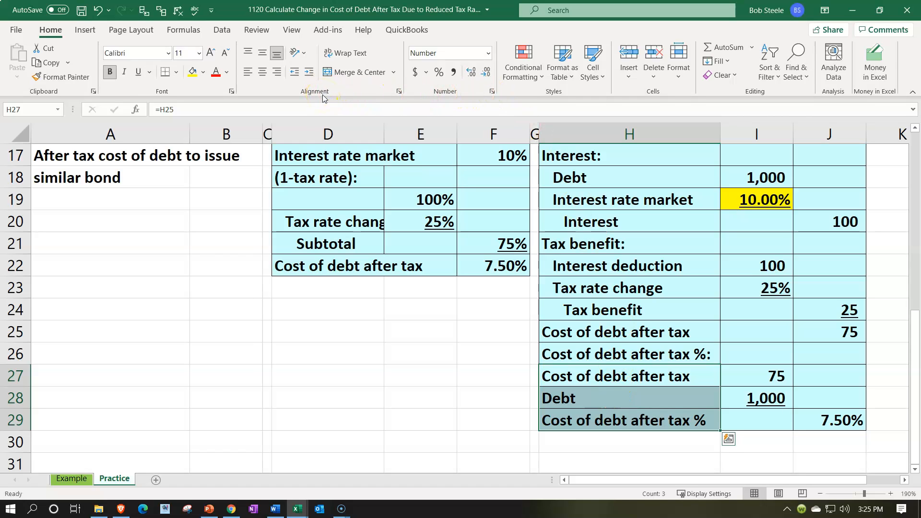
left_click(309, 72)
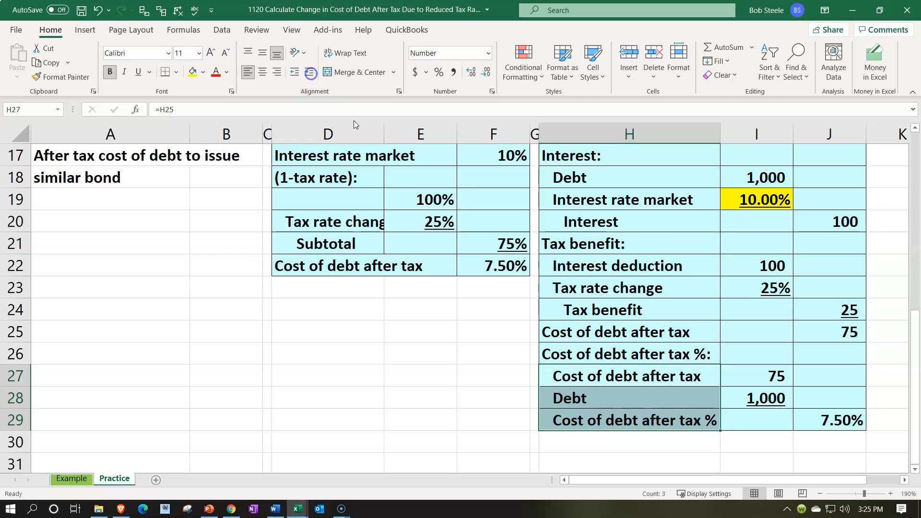
left_click(649, 421)
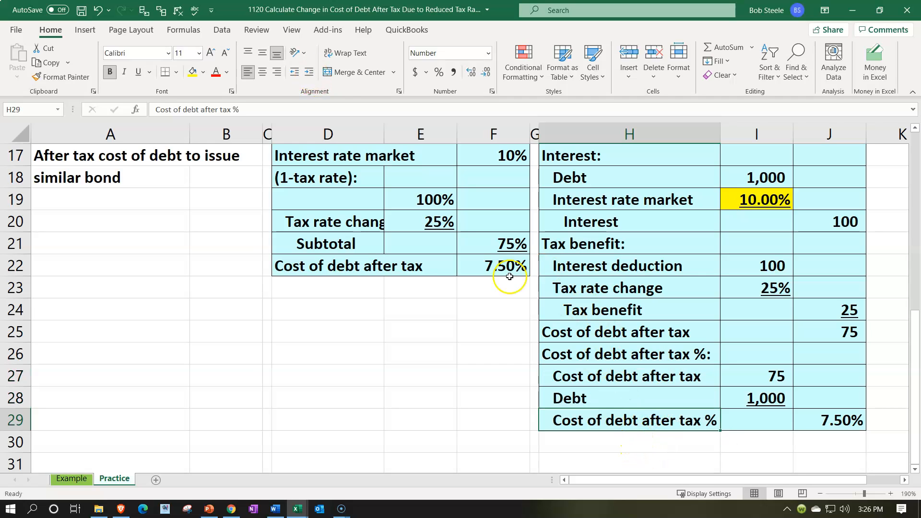
left_click(307, 73)
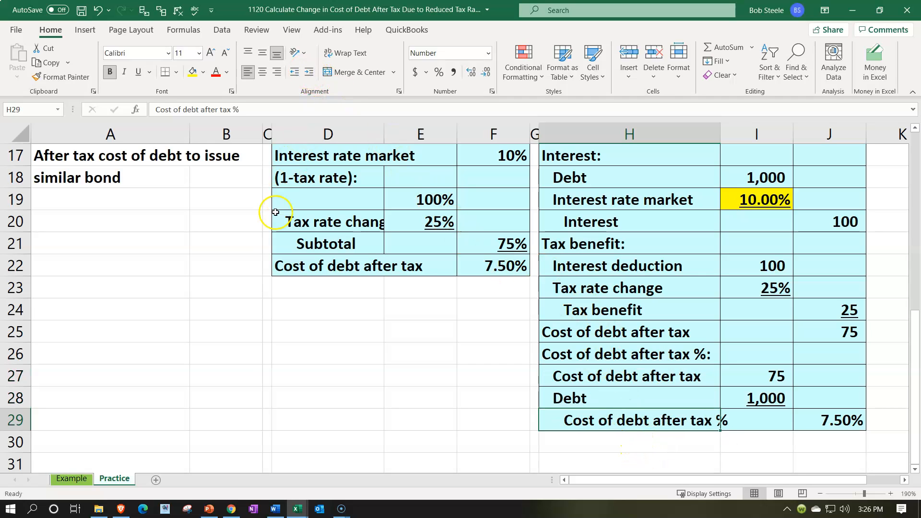